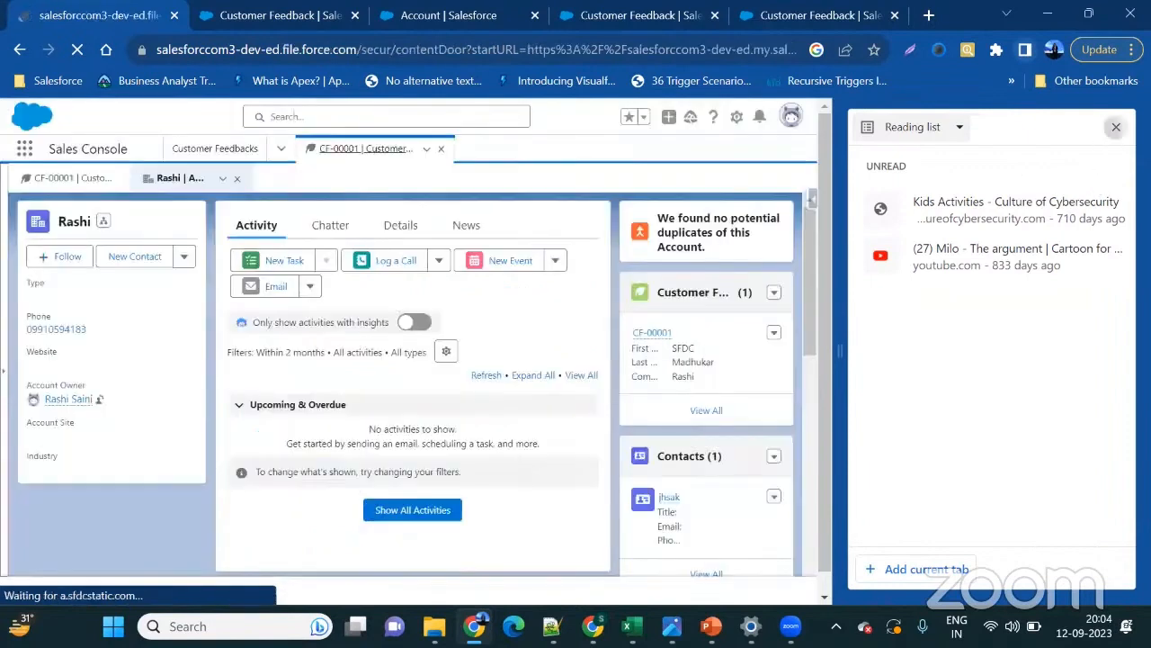
- Close the browser's reading list and open the Accounts list in the Sales Console
click(1117, 126)
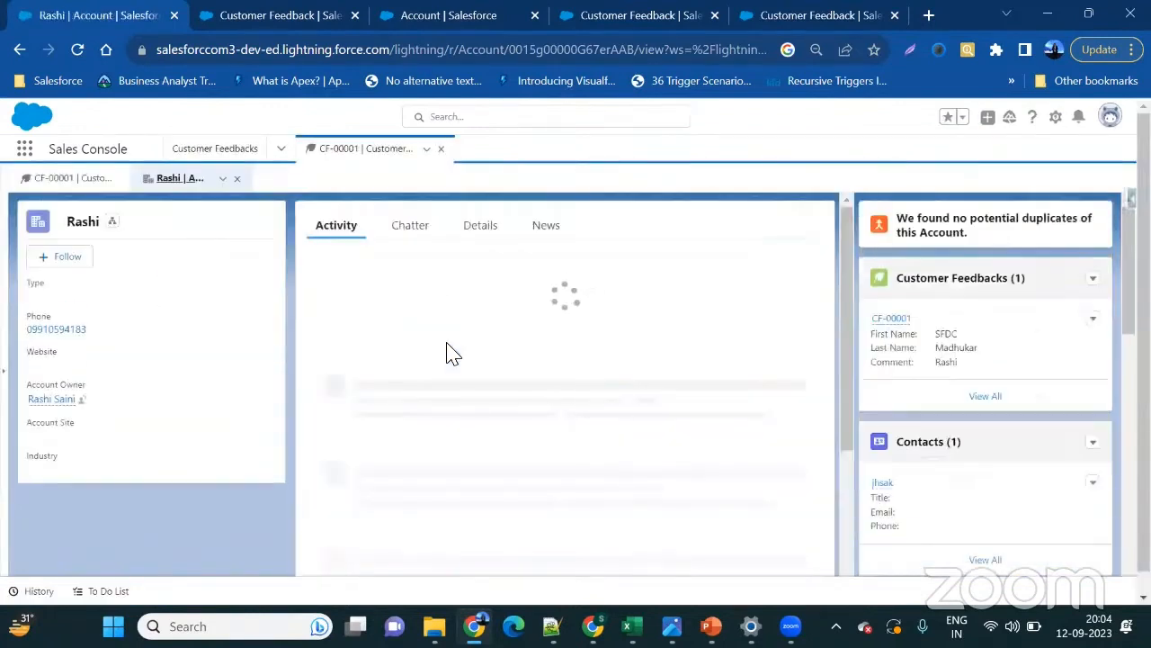
click(279, 158)
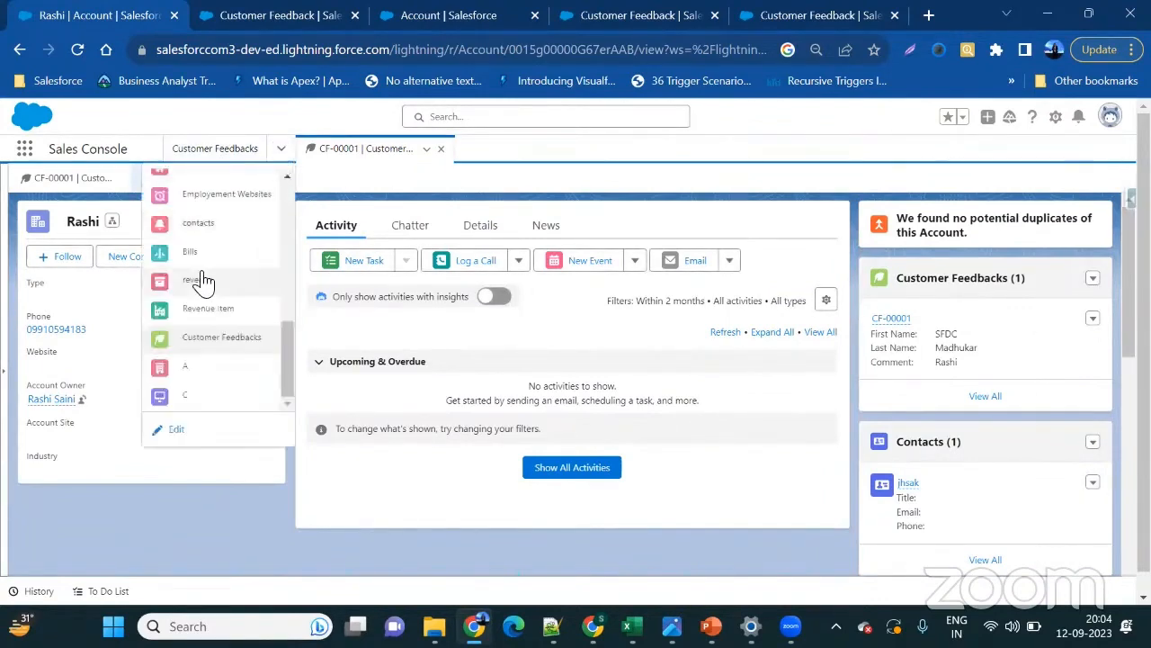
scroll(204, 281, up, 3)
scroll(204, 281, up, 5)
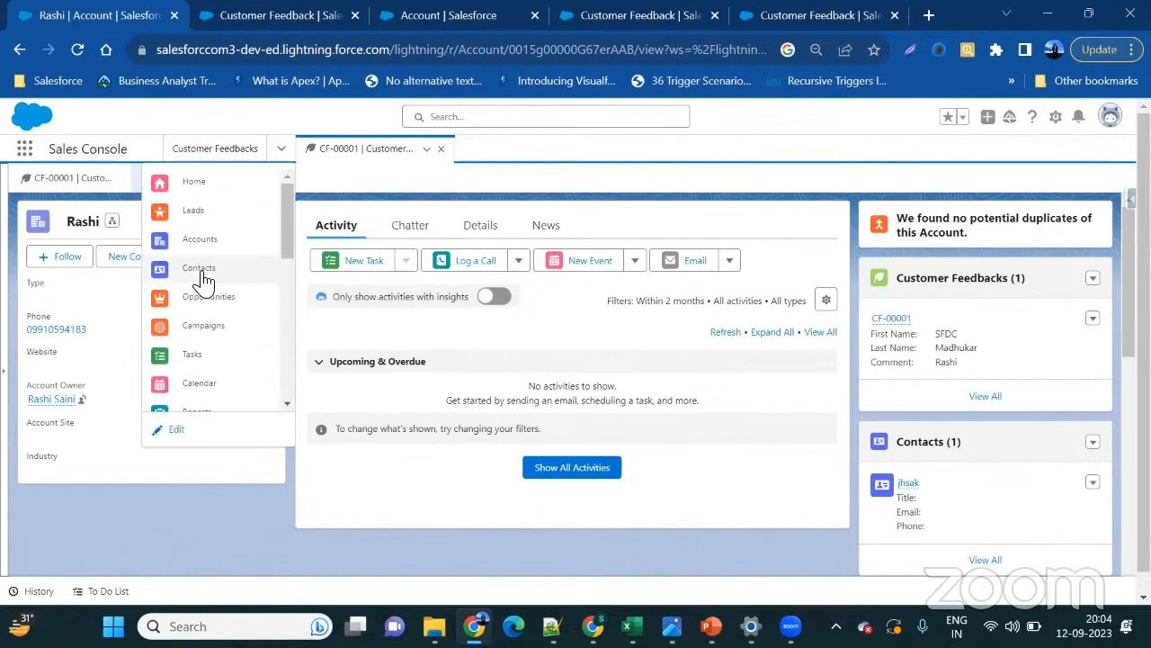
click(200, 239)
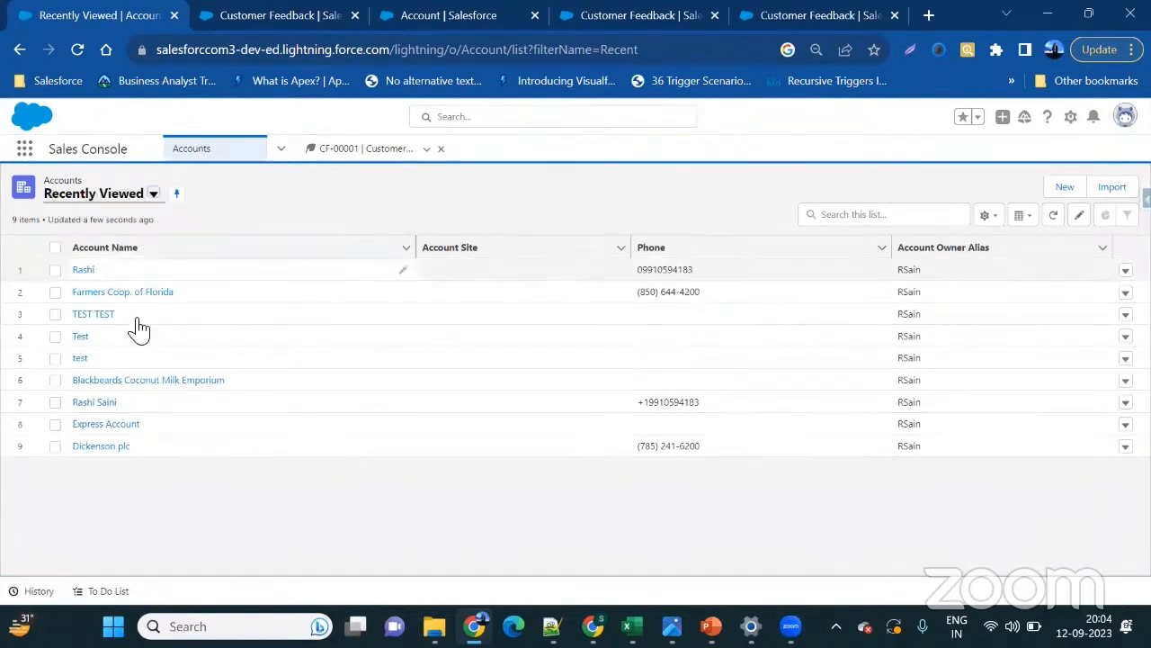
- Display the All Accounts list view and examine the values in its Type column
click(154, 195)
click(99, 243)
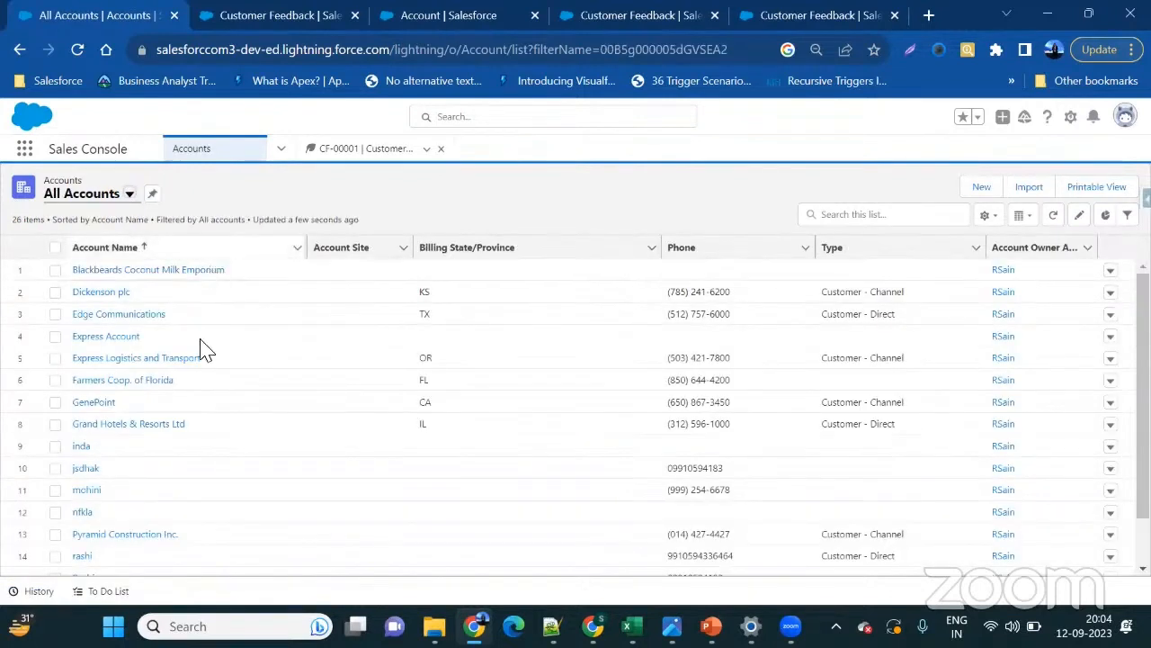
scroll(211, 534, down, 3)
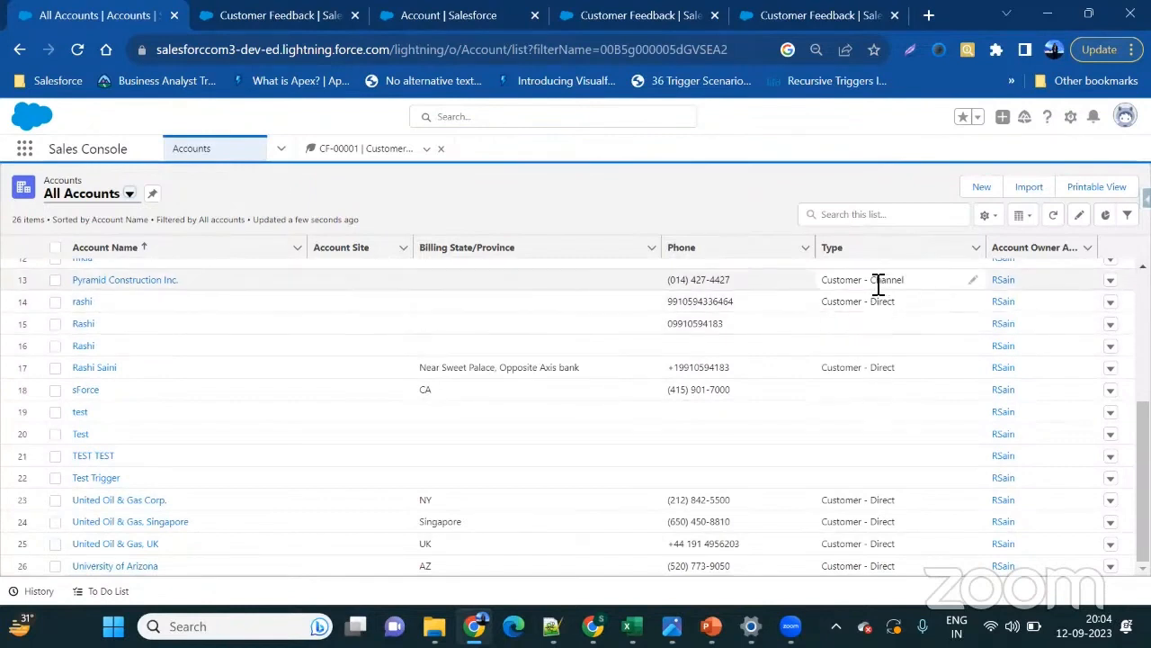
drag(871, 280, 920, 290)
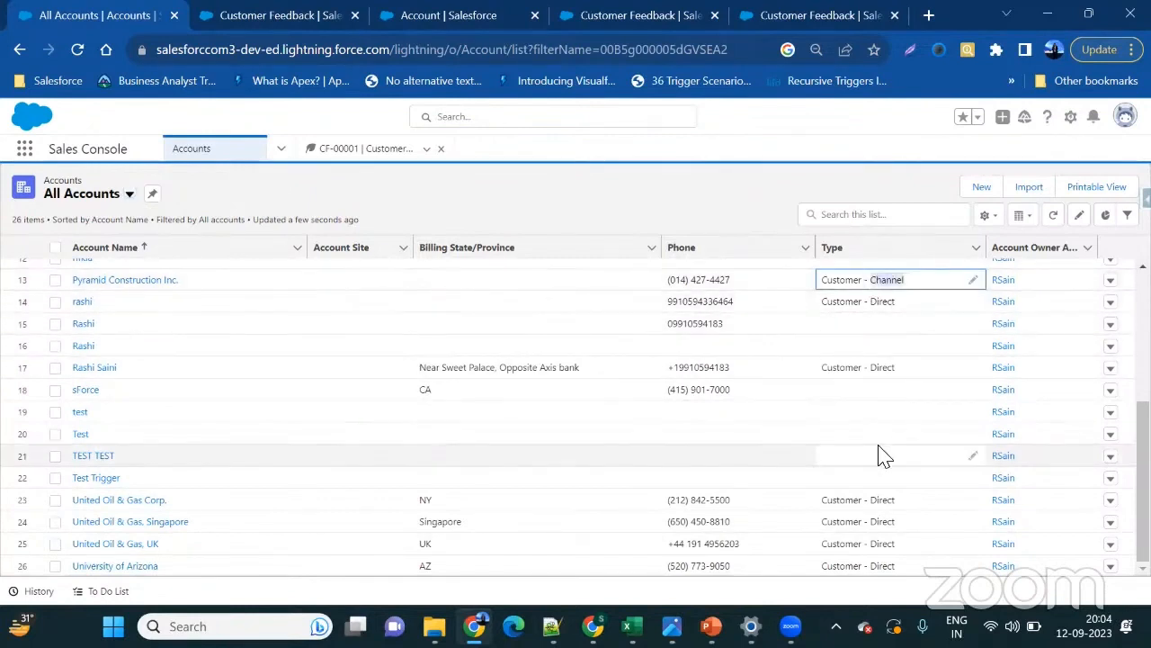
scroll(882, 455, up, 2)
scroll(881, 455, up, 2)
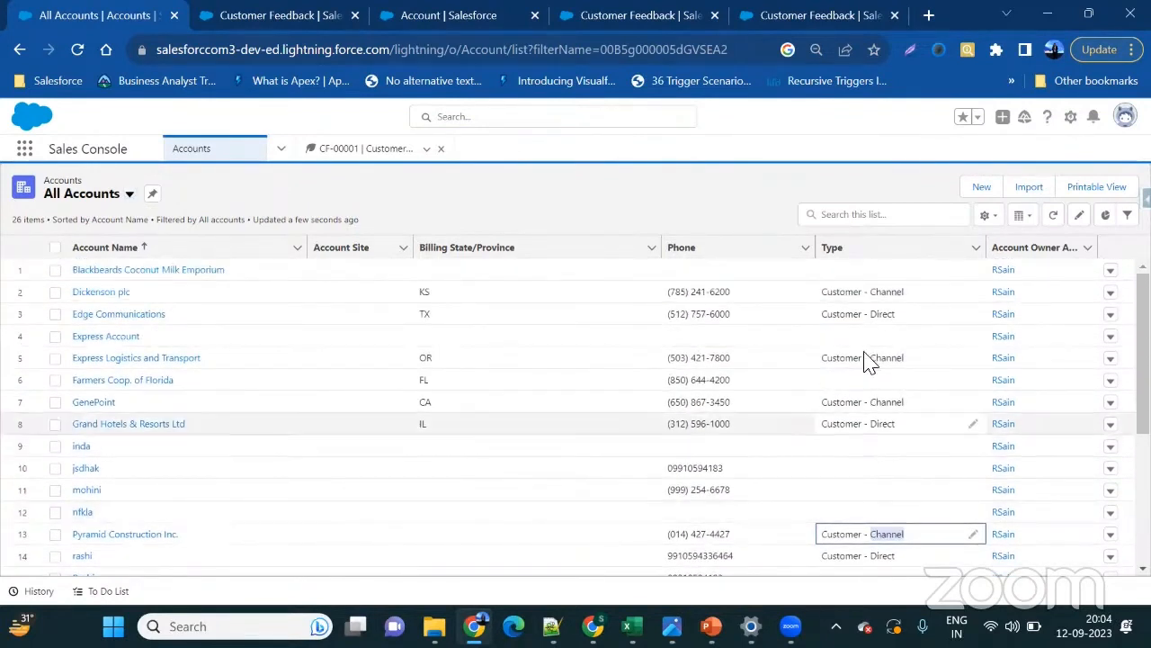
- Review the available account list views and the controls of the Recently Viewed list, and return to All Accounts
click(129, 193)
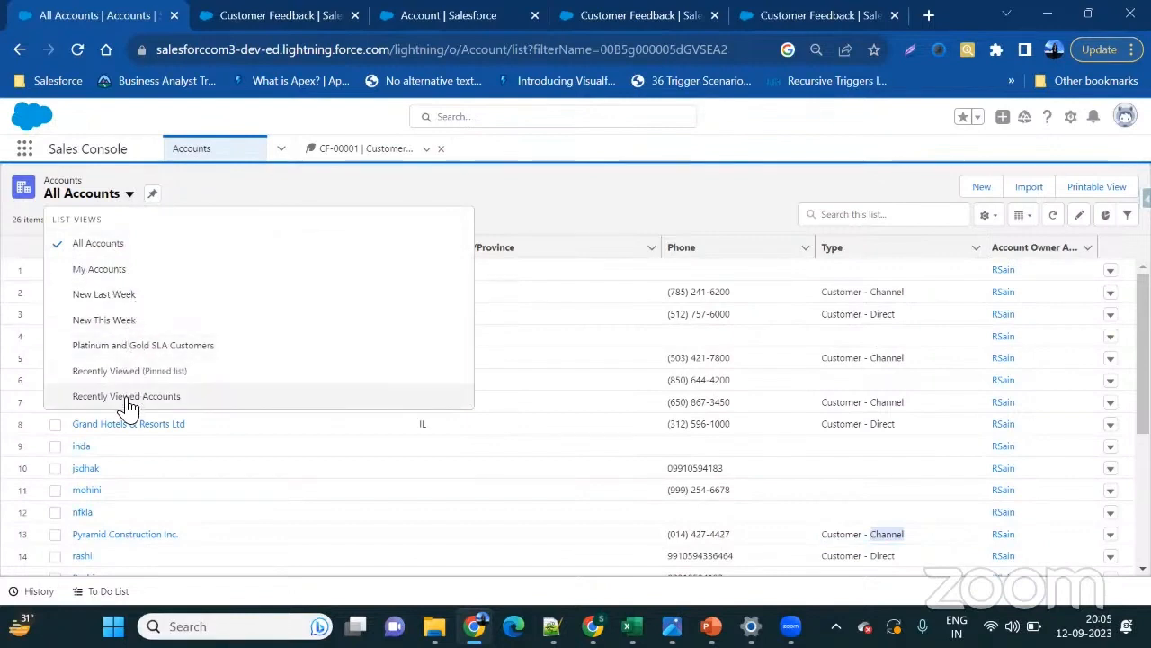
click(856, 196)
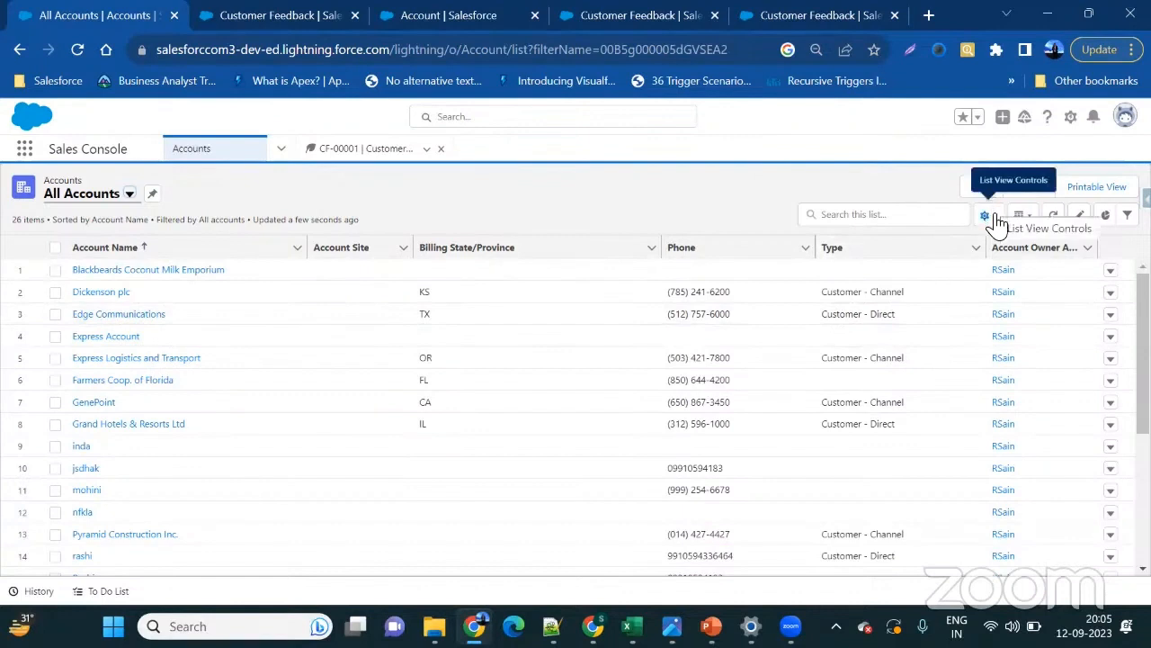
click(129, 195)
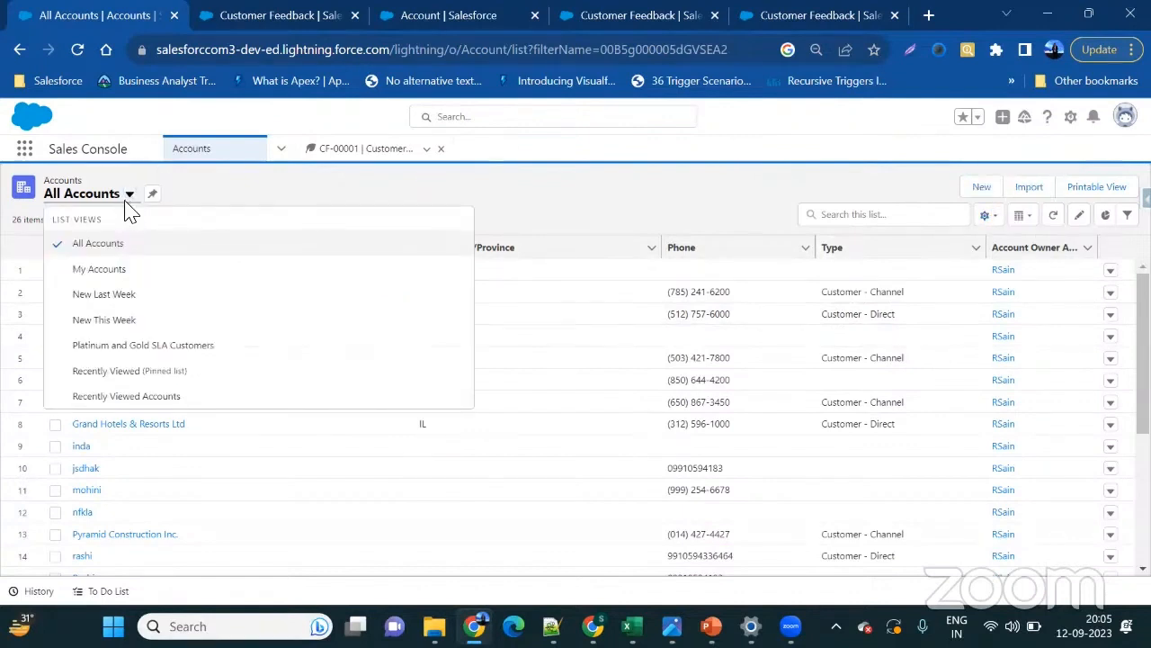
click(122, 373)
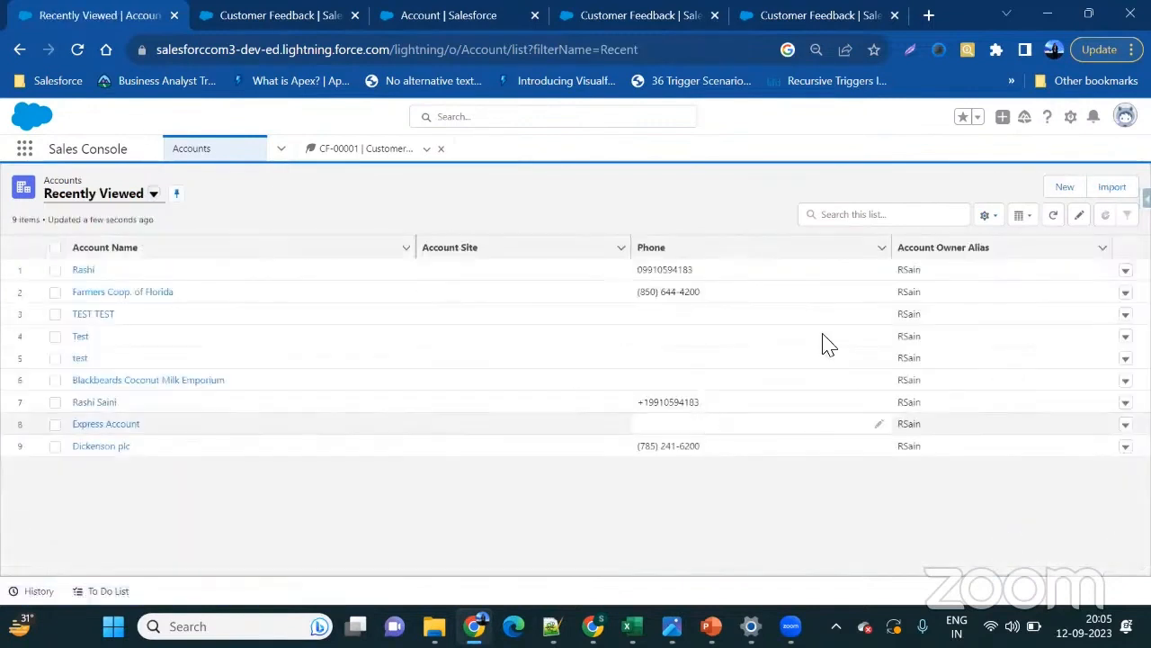
click(989, 223)
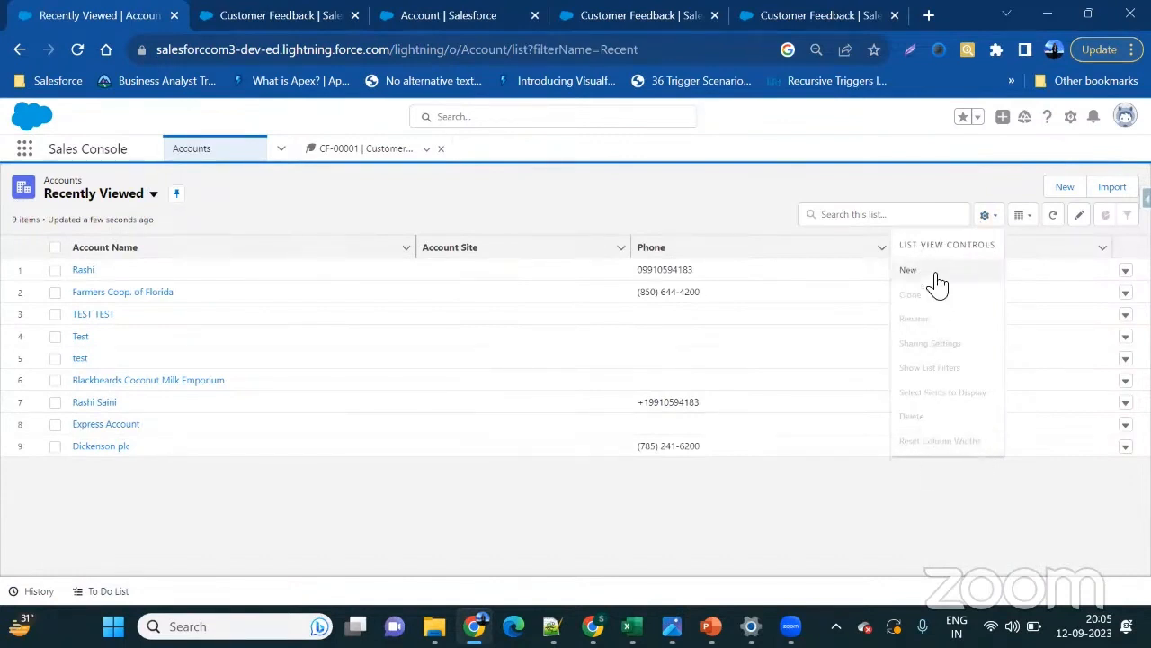
click(76, 196)
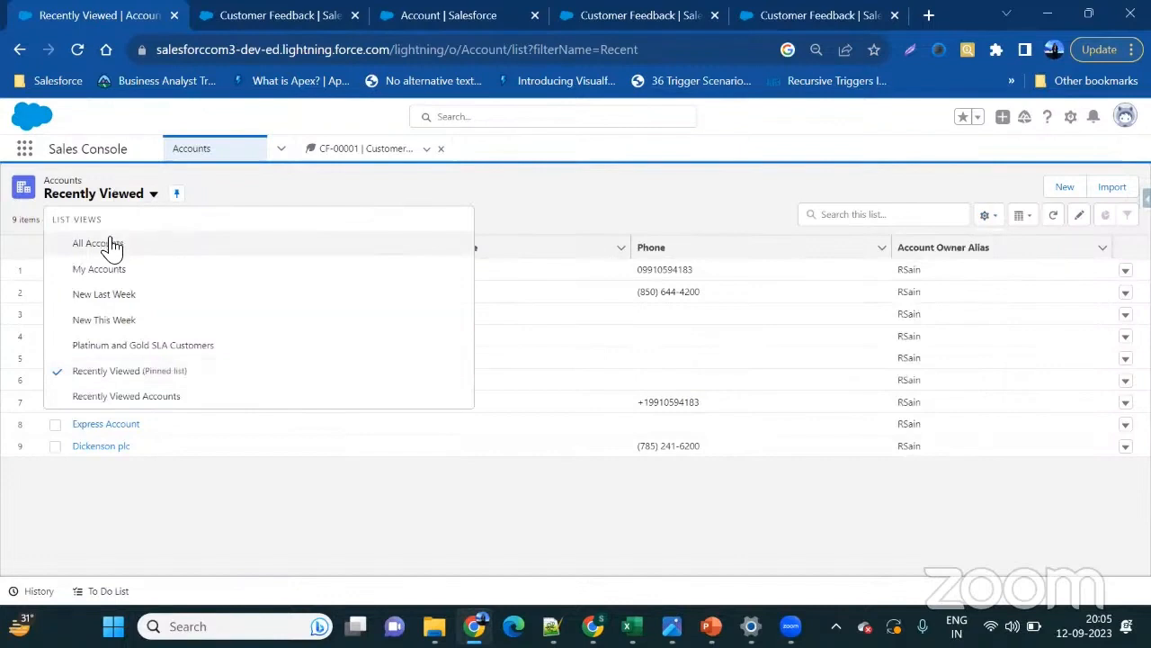
click(107, 246)
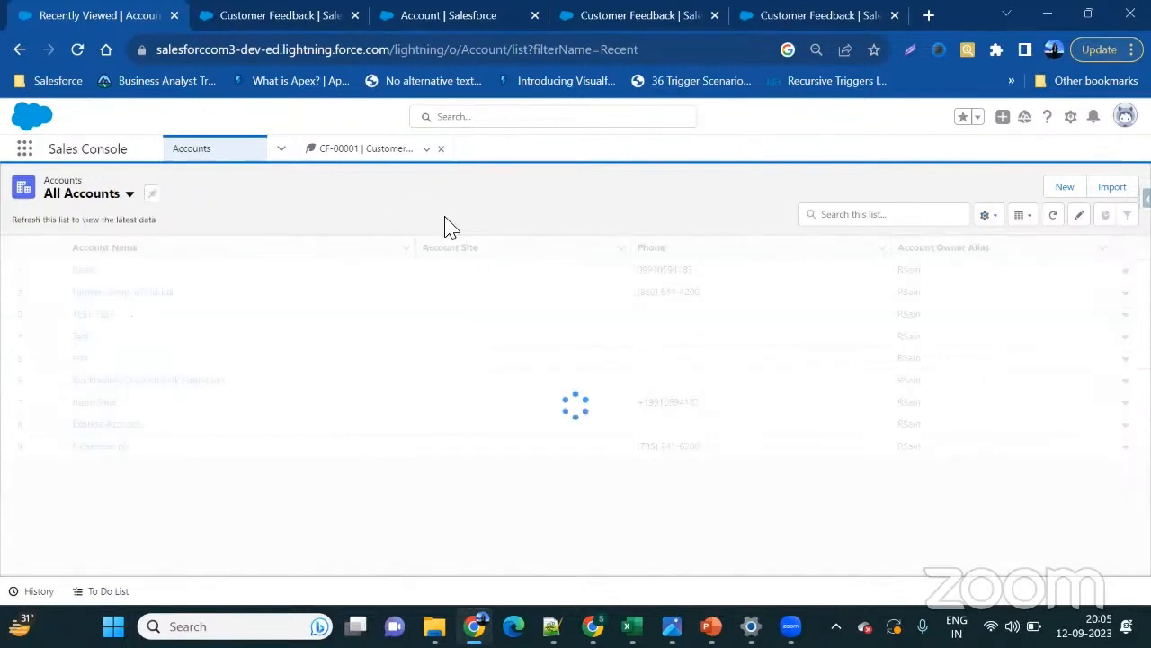
- Start a new account list view named Customer-Direct with API name Customer_Direct and review its visibility options
click(989, 215)
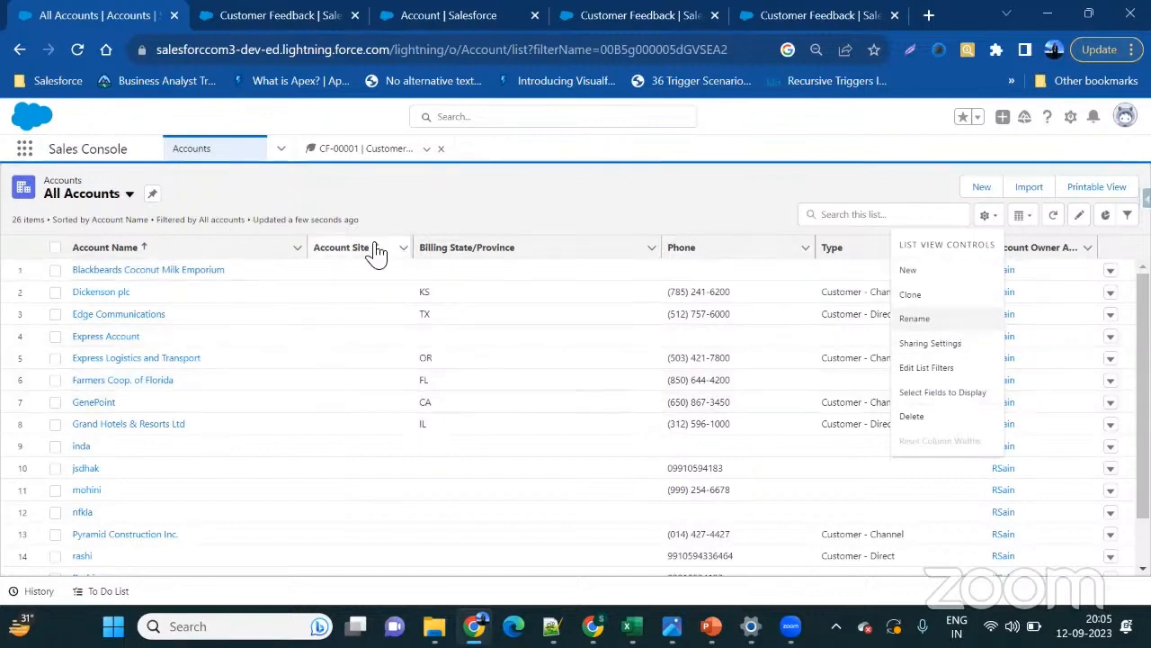
click(910, 284)
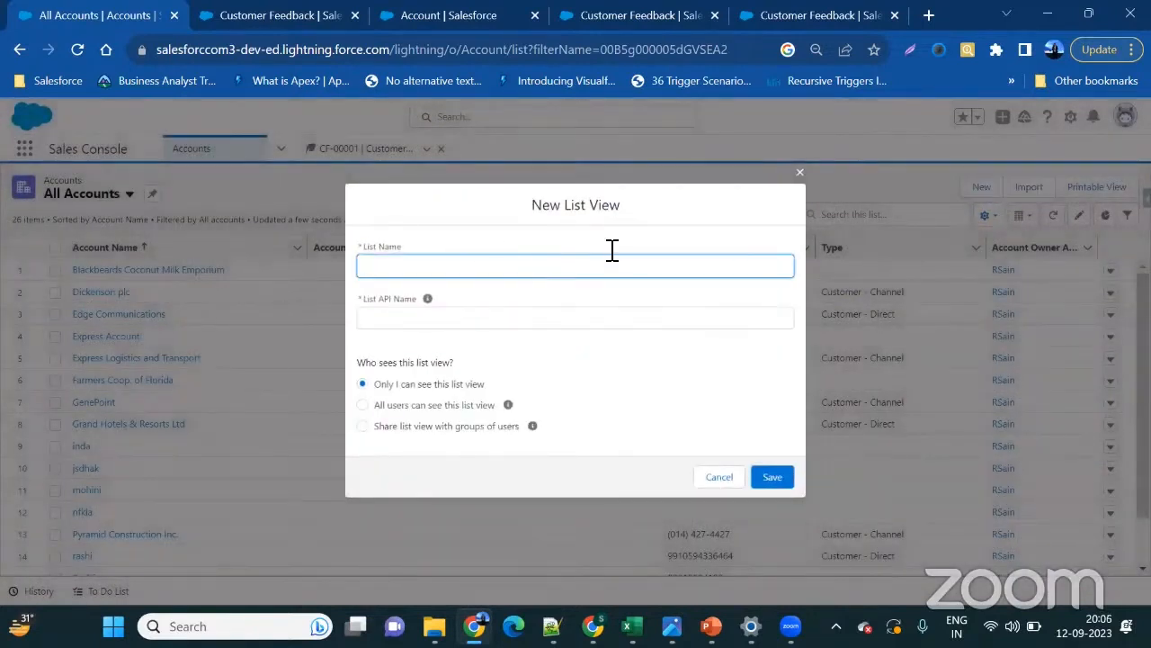
text(Customer-)
key(Tab)
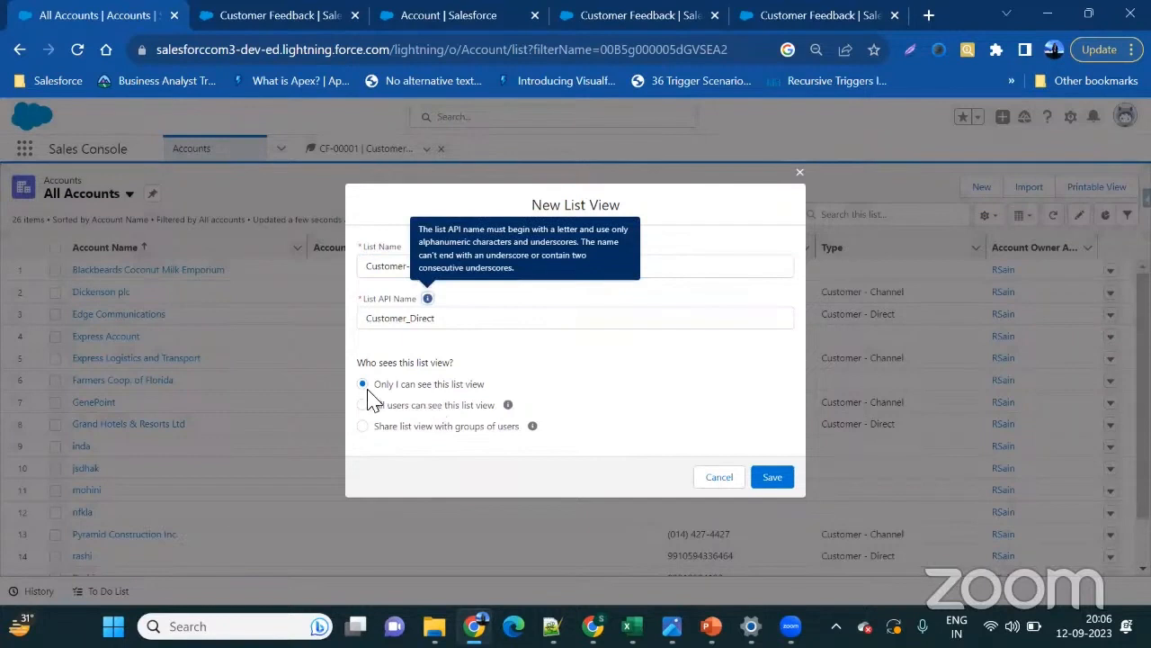
drag(376, 390, 490, 384)
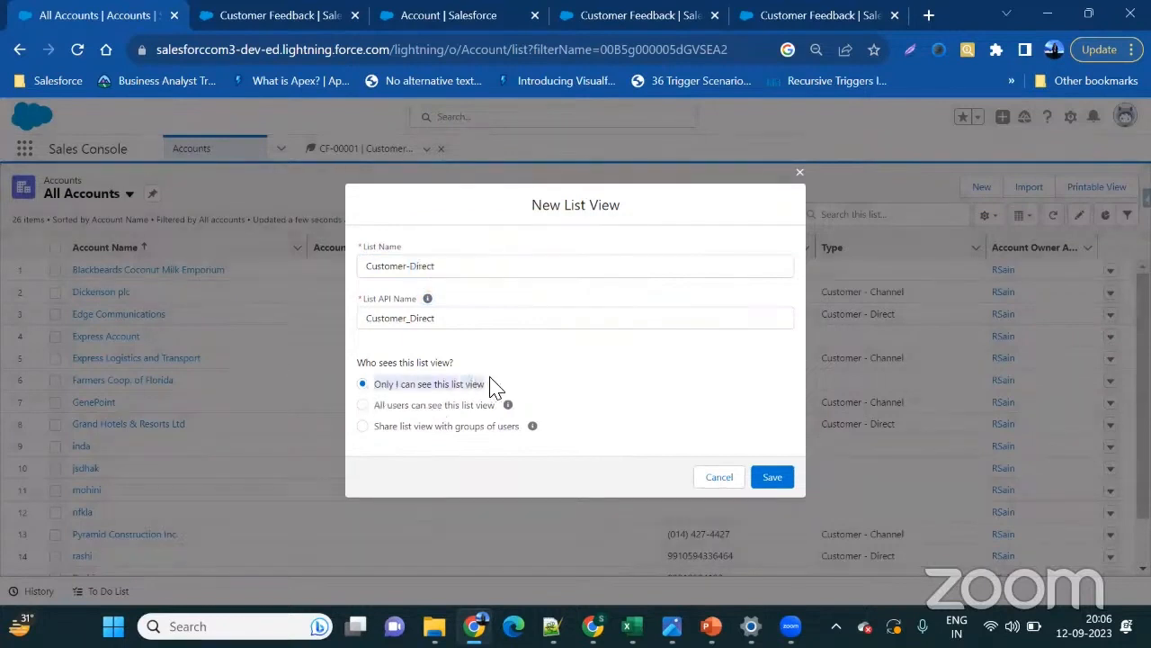
drag(372, 404, 516, 403)
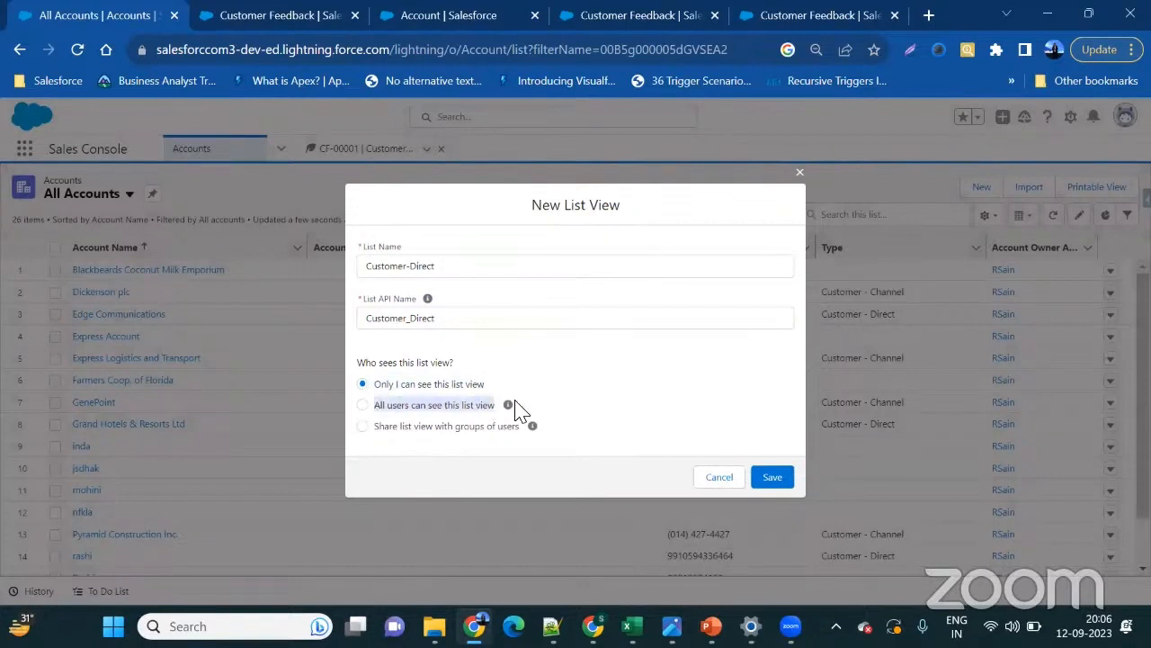
- Try sharing the list view with groups of users and look through the selectable public groups
click(362, 425)
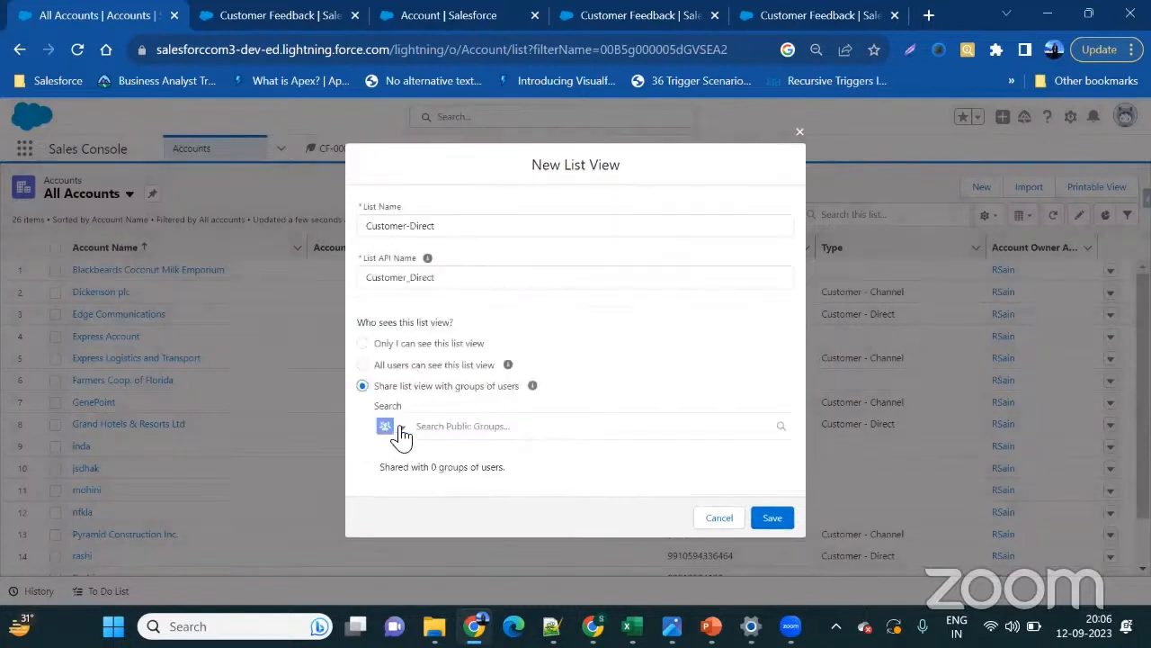
click(392, 430)
click(448, 415)
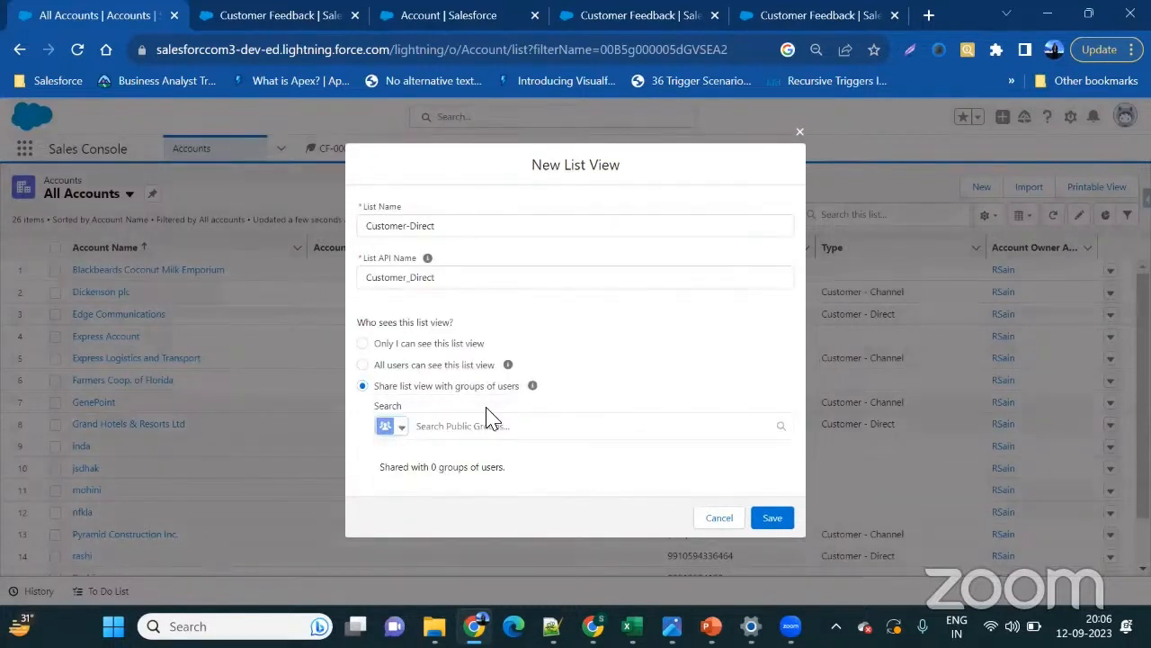
click(488, 425)
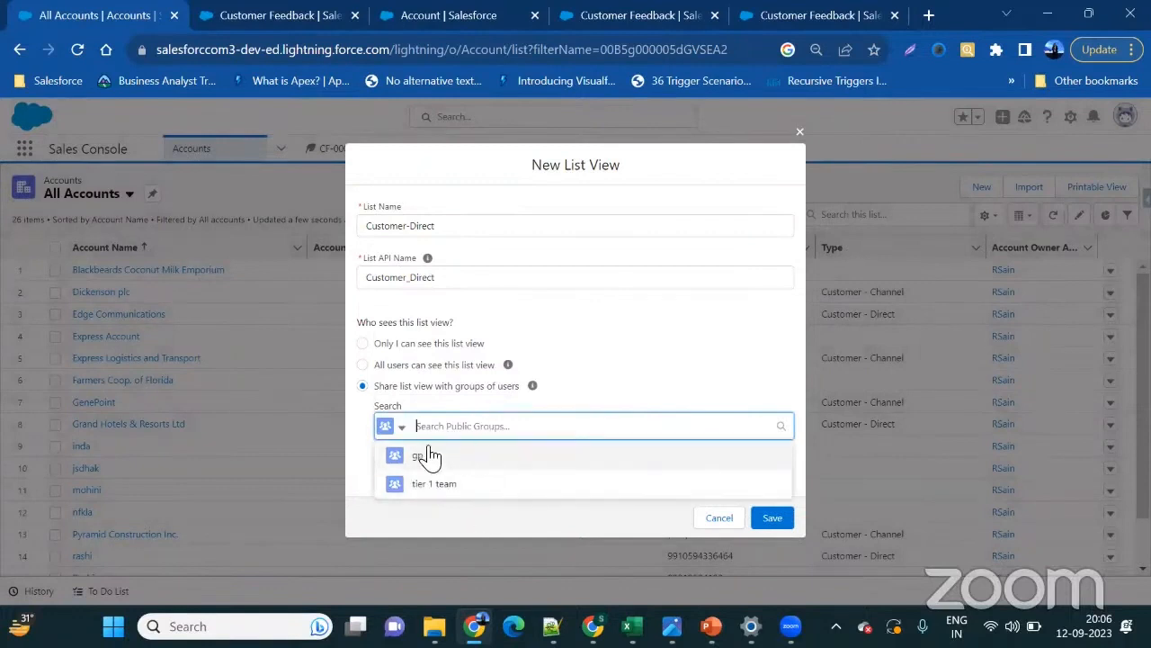
- Try sharing the list view with the CEO role, remove that role, and check the other group types
click(392, 429)
click(396, 442)
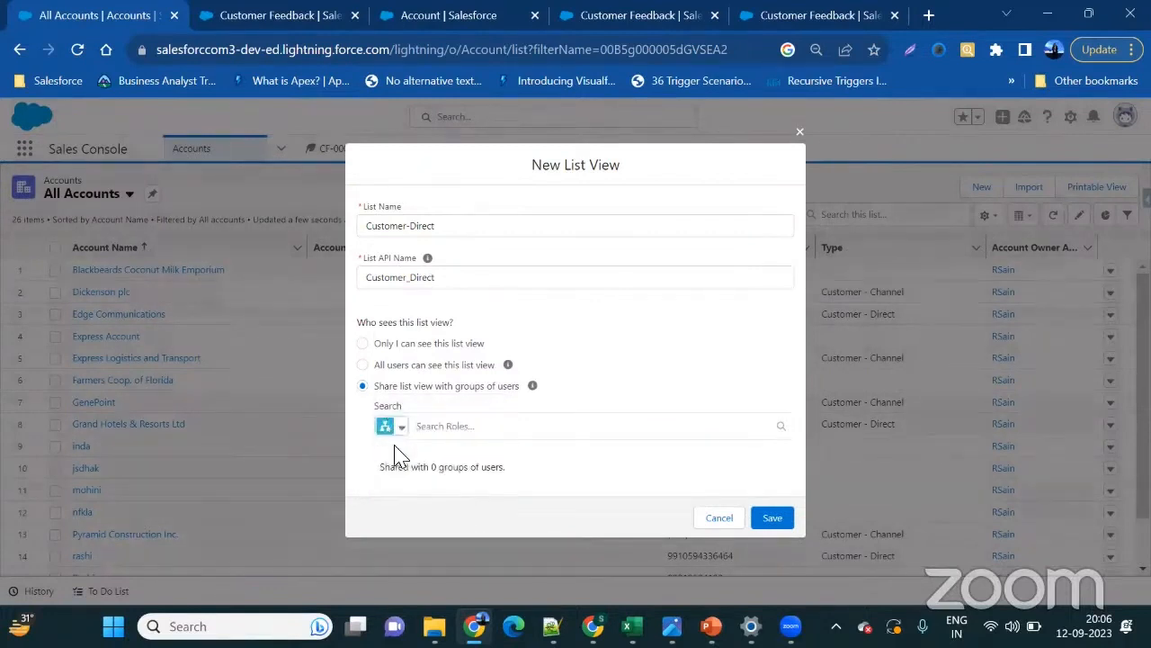
click(511, 432)
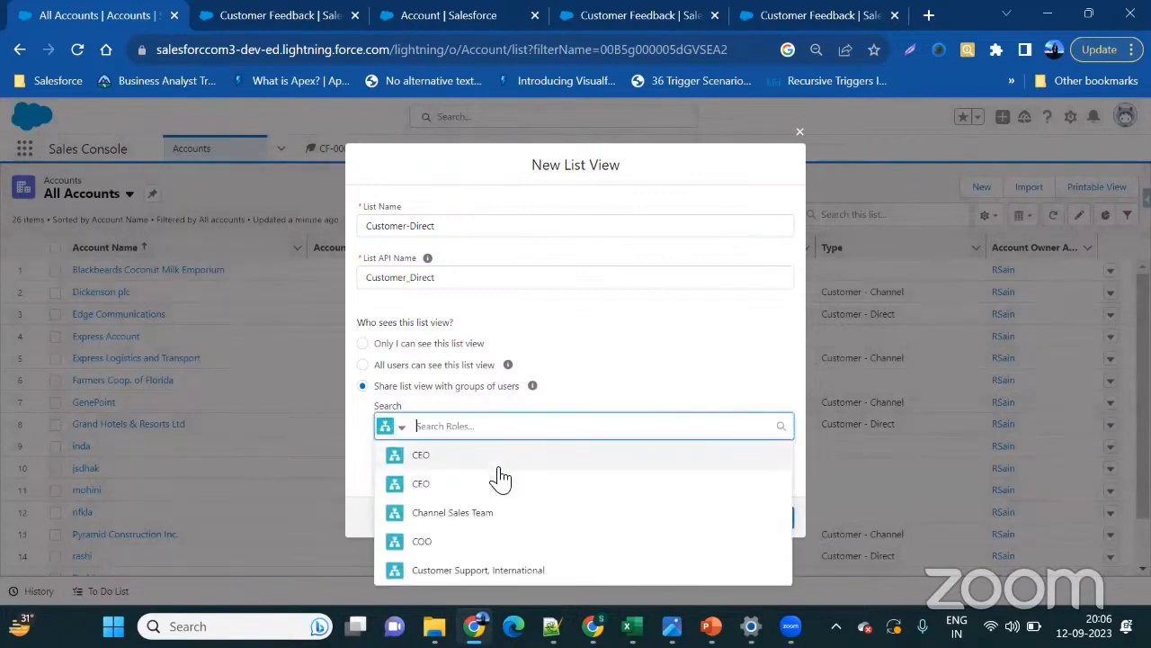
click(494, 455)
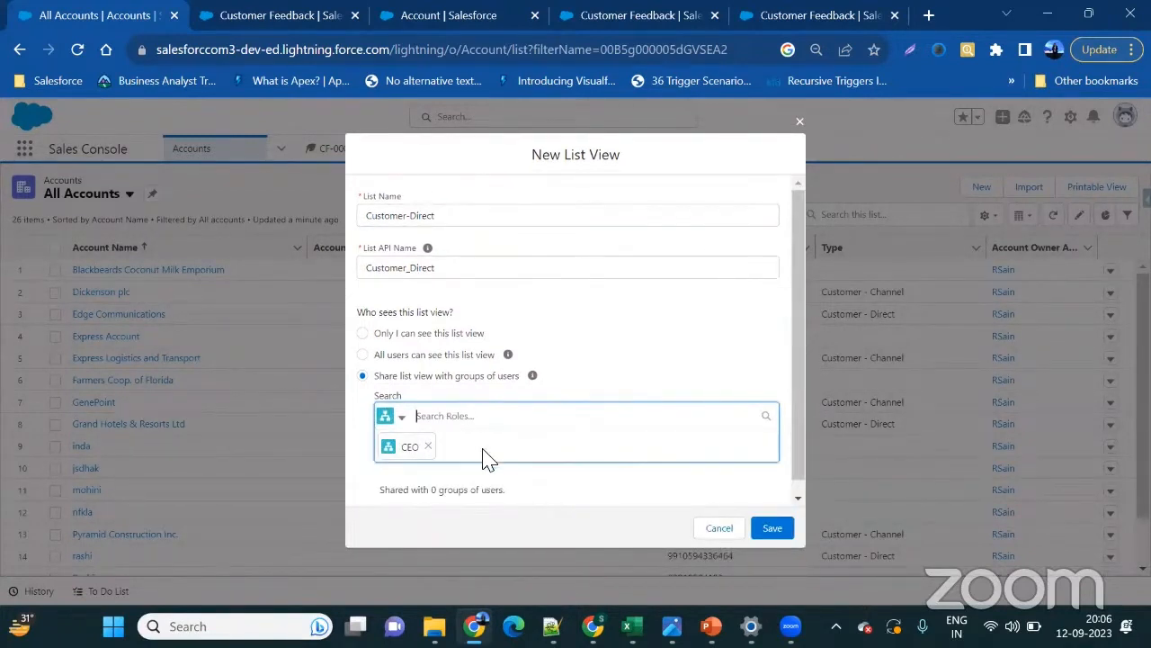
click(428, 447)
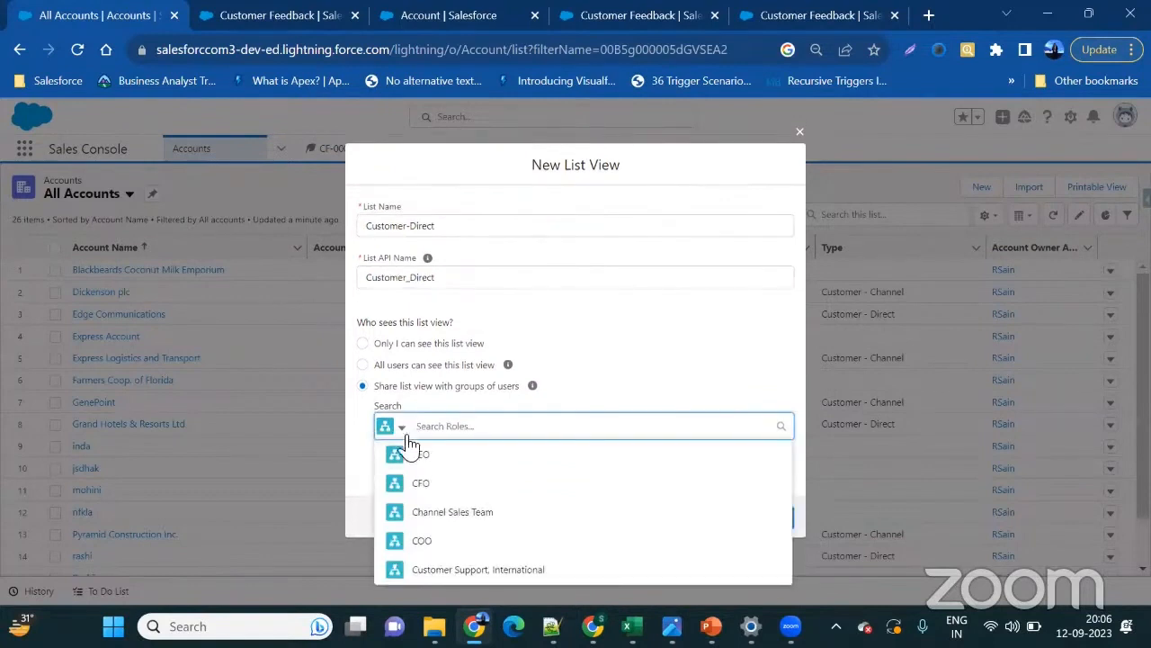
click(399, 430)
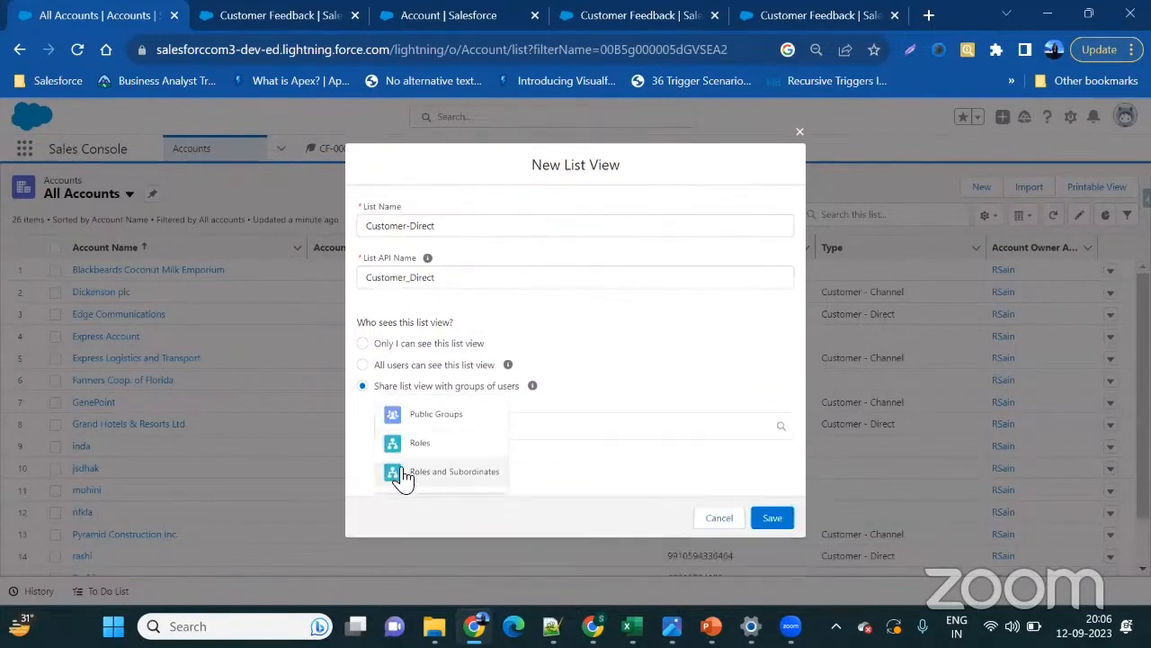
click(507, 430)
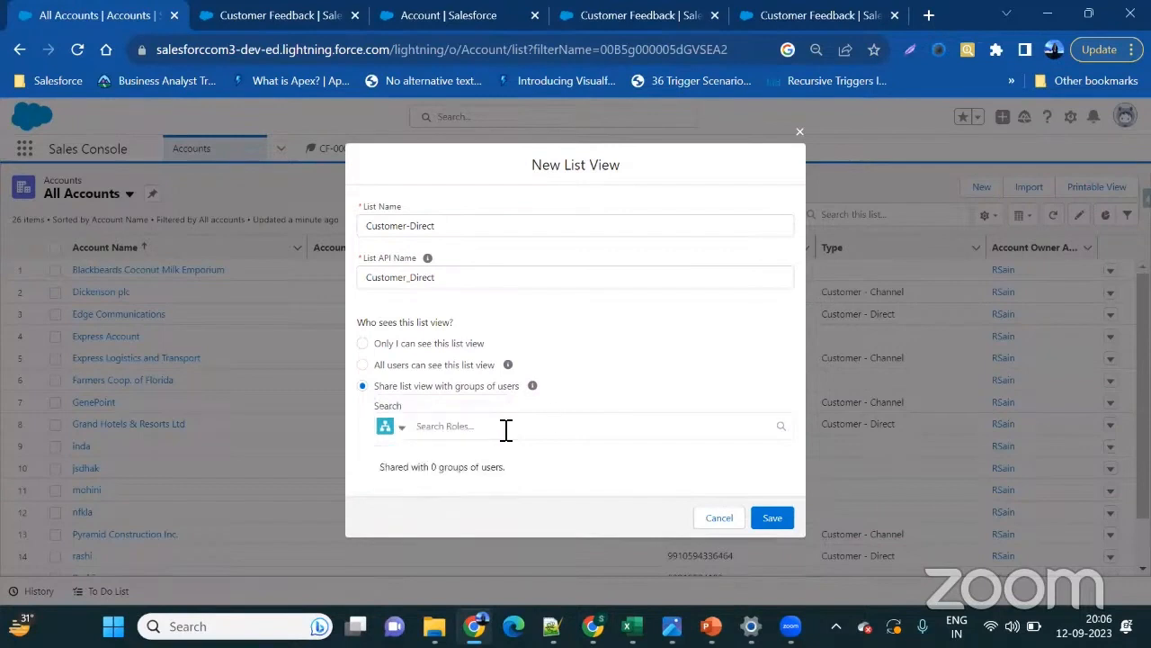
- Make the Customer-Direct list view visible to all users and save it
click(364, 366)
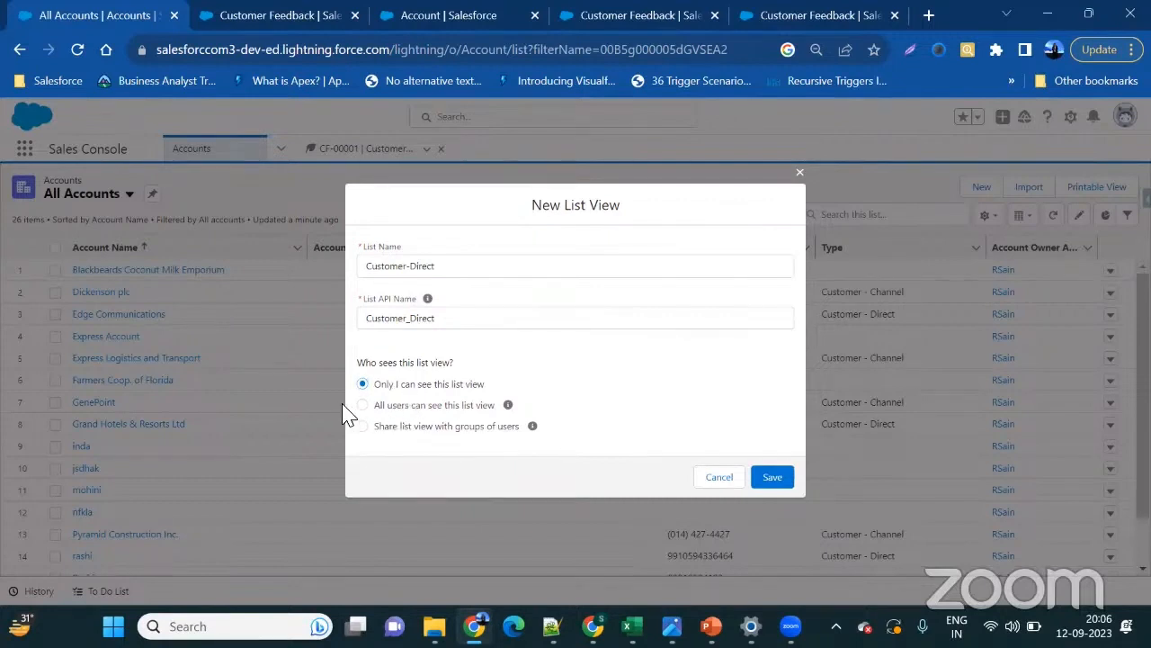
click(362, 406)
click(772, 479)
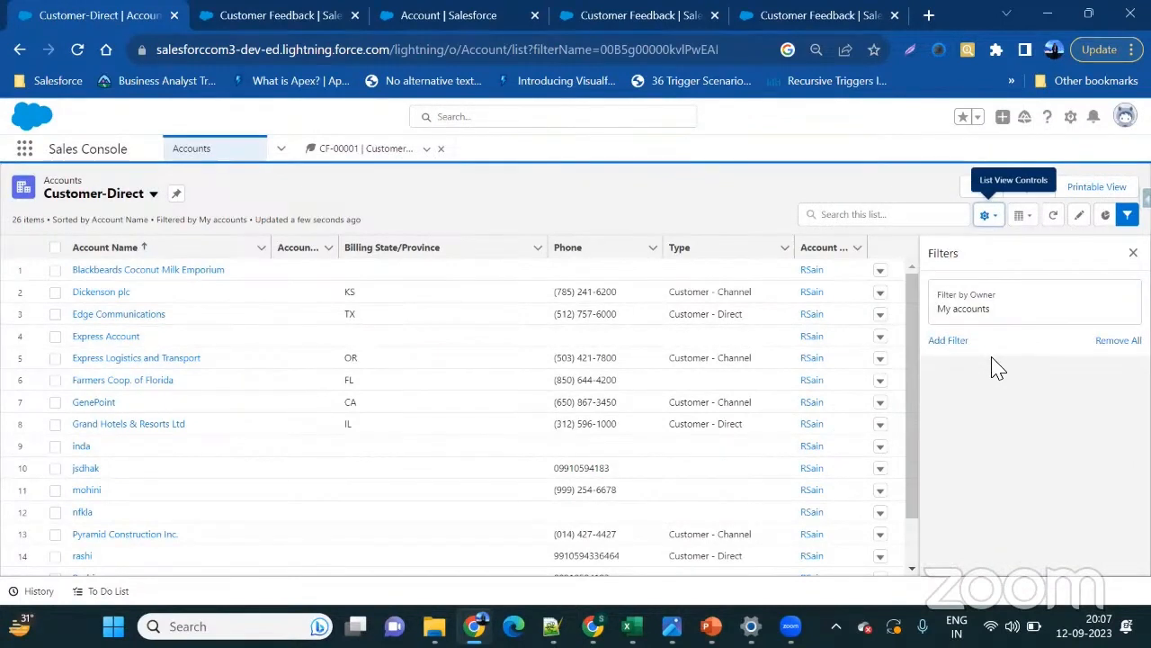
- Set the Customer-Direct list view's owner filter to All accounts
click(964, 310)
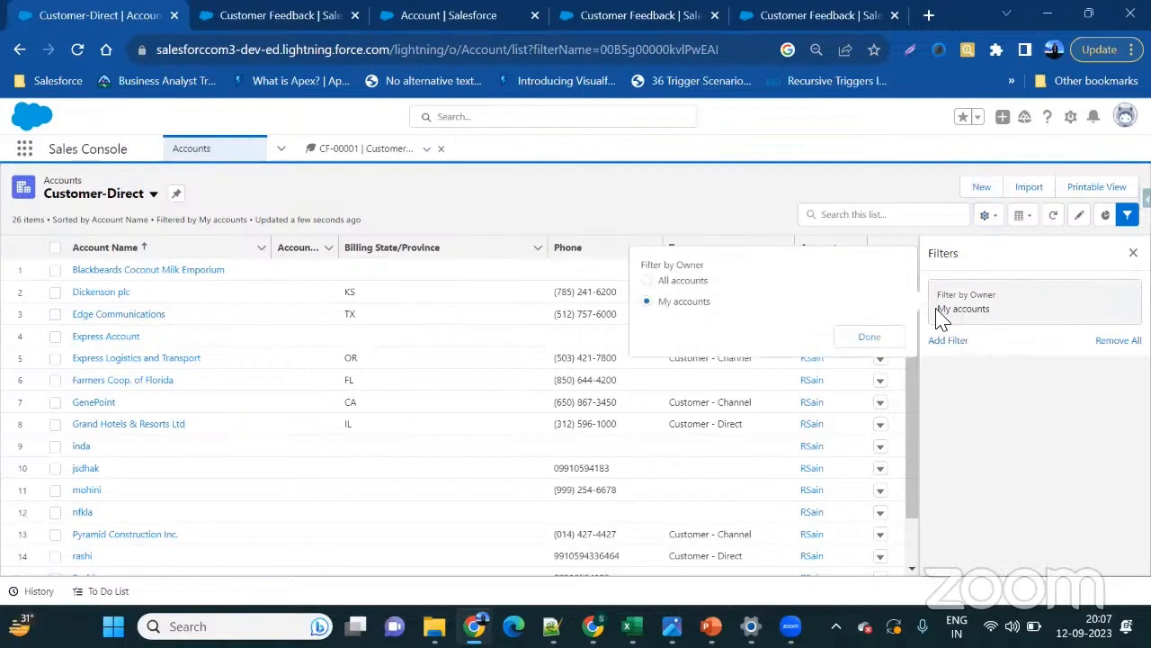
click(649, 281)
click(890, 343)
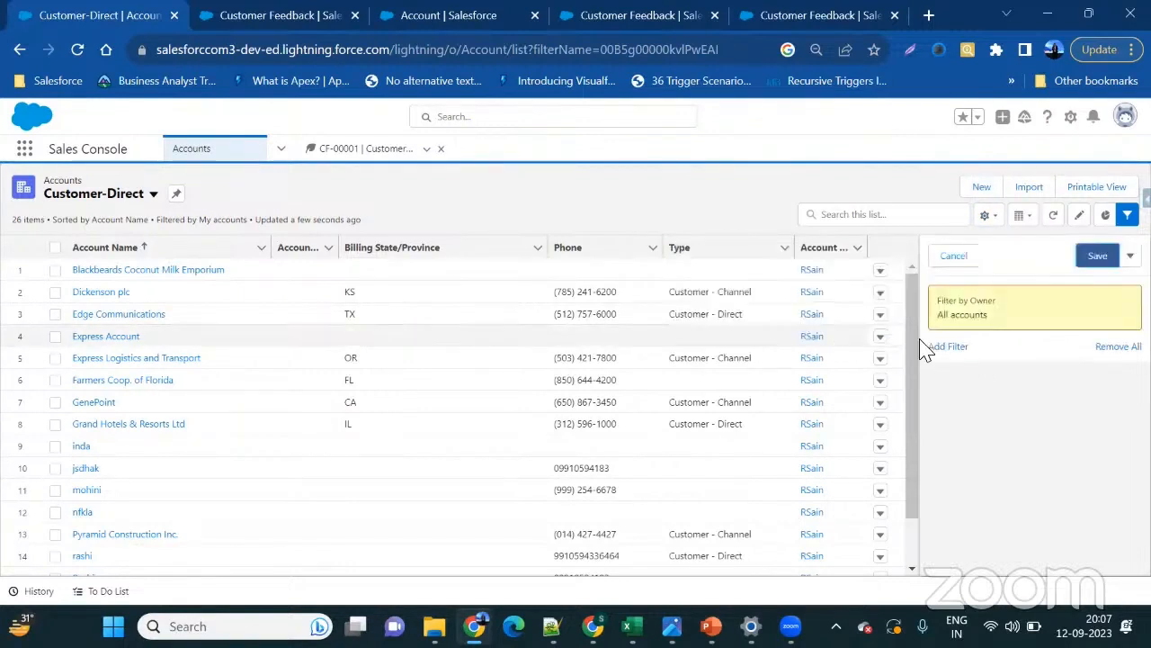
- Add a filter to the Customer-Direct list view where Type equals Customer - Direct, save it, and close the filters
click(949, 346)
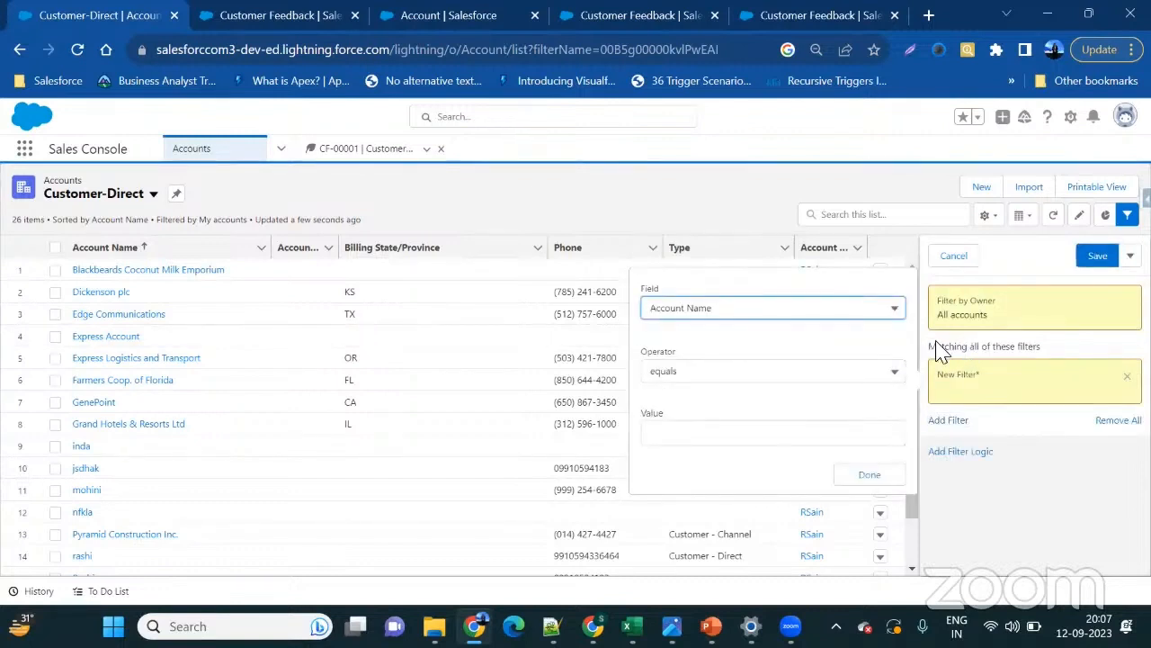
click(880, 321)
scroll(820, 409, down, 5)
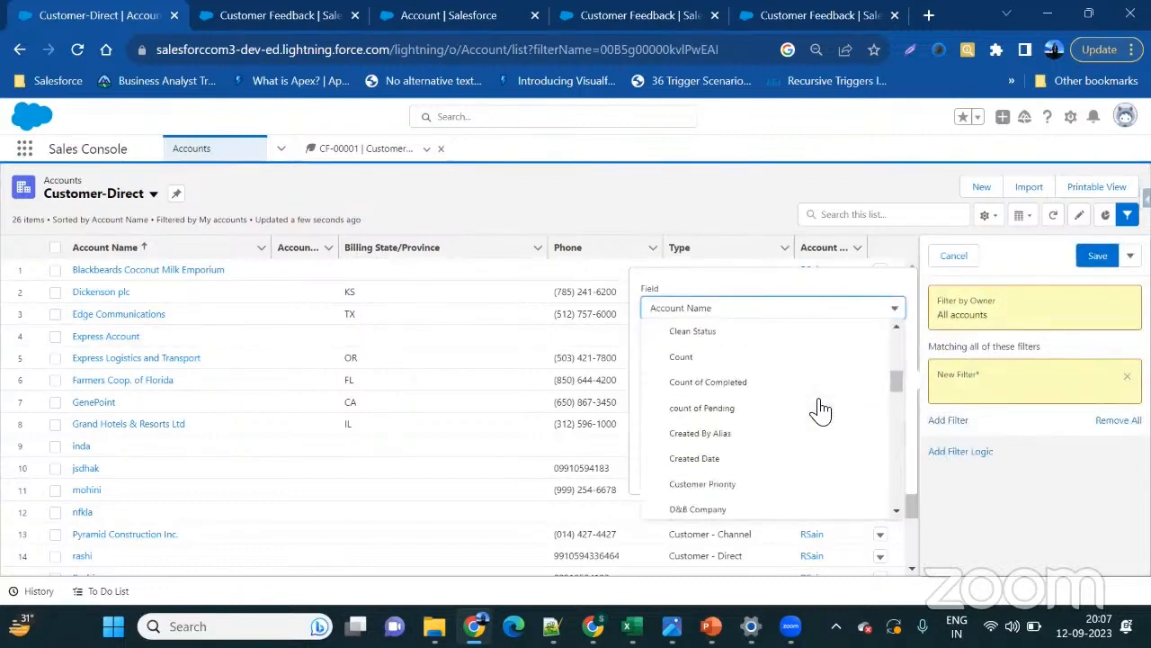
scroll(820, 409, down, 10)
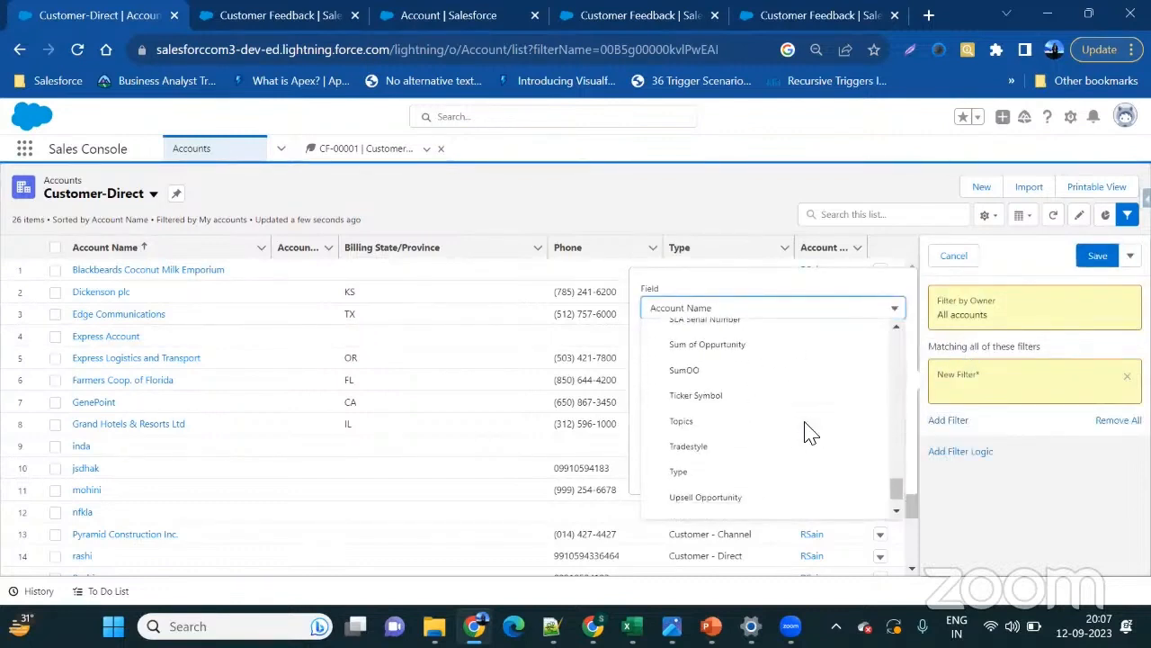
click(791, 429)
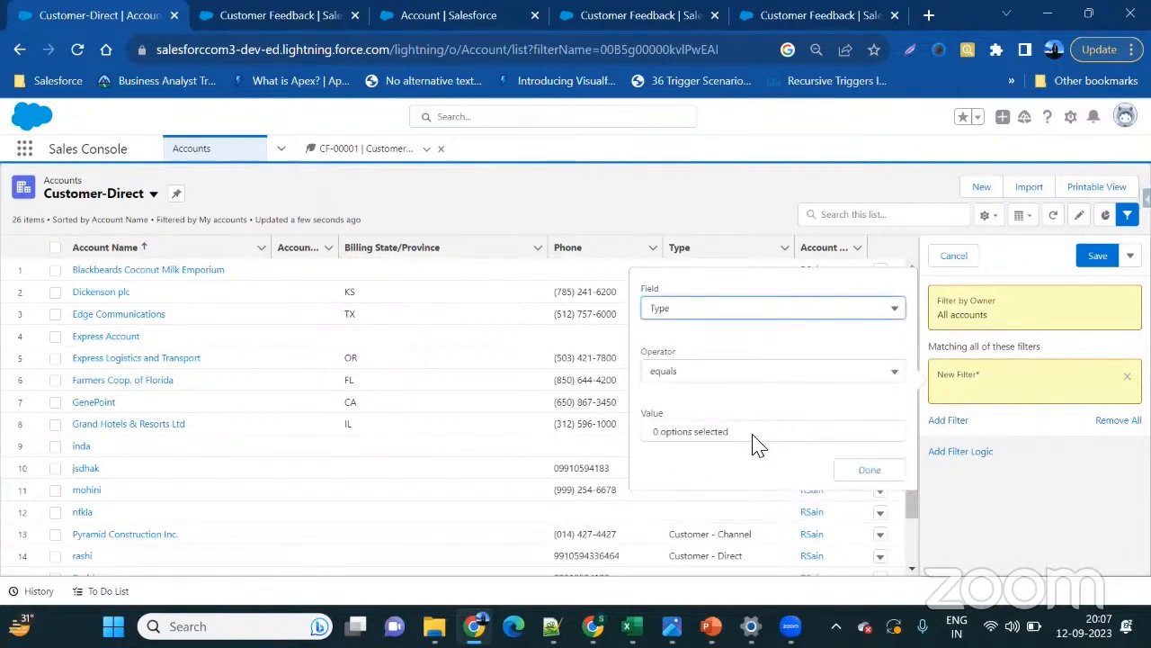
click(760, 434)
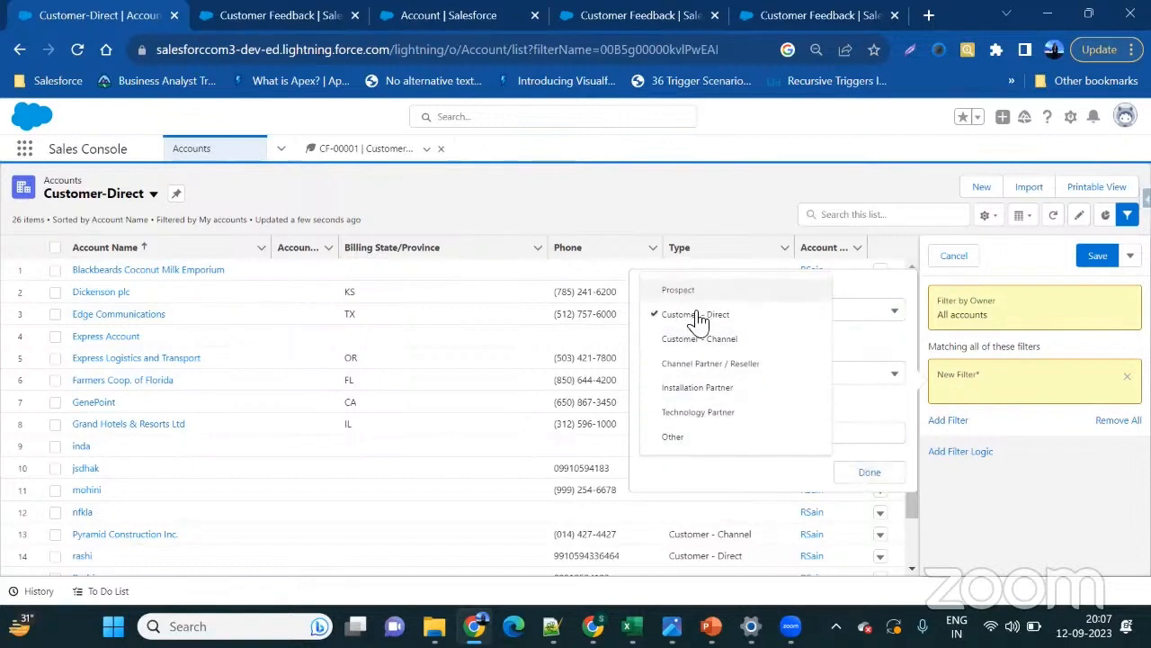
click(848, 474)
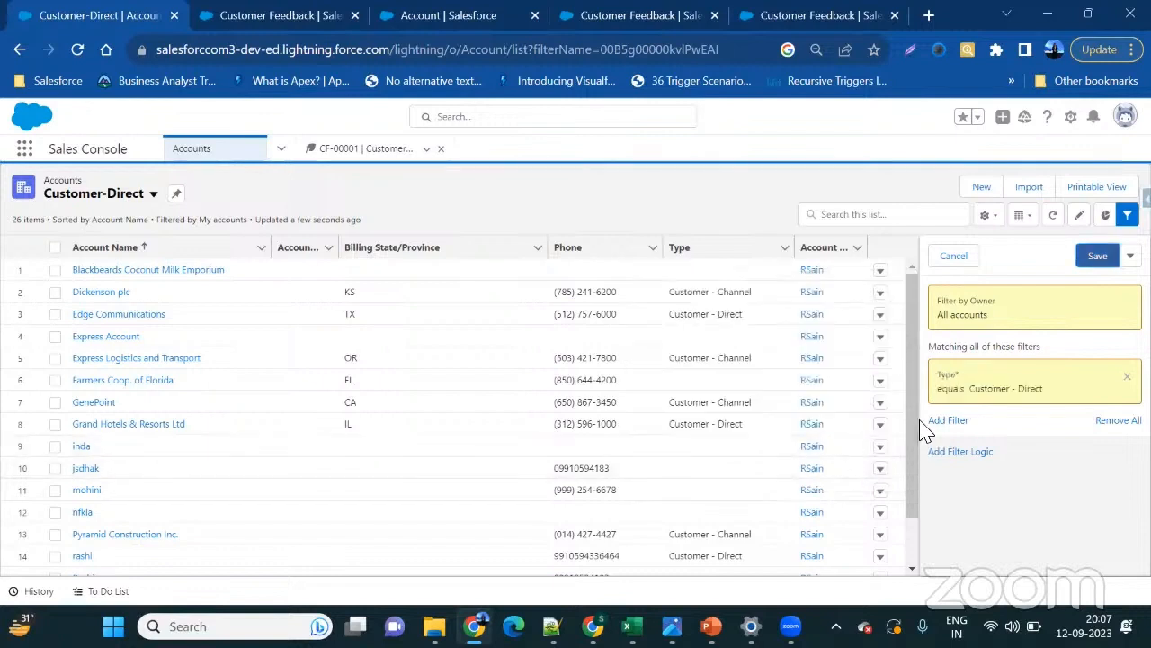
click(1098, 258)
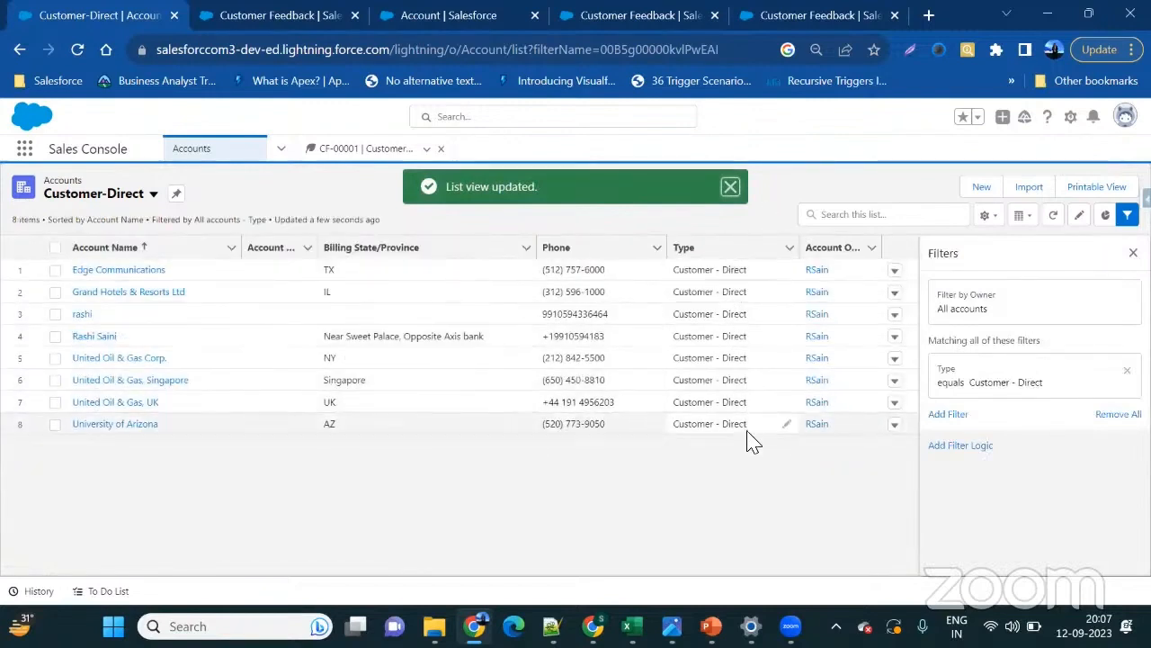
click(1134, 253)
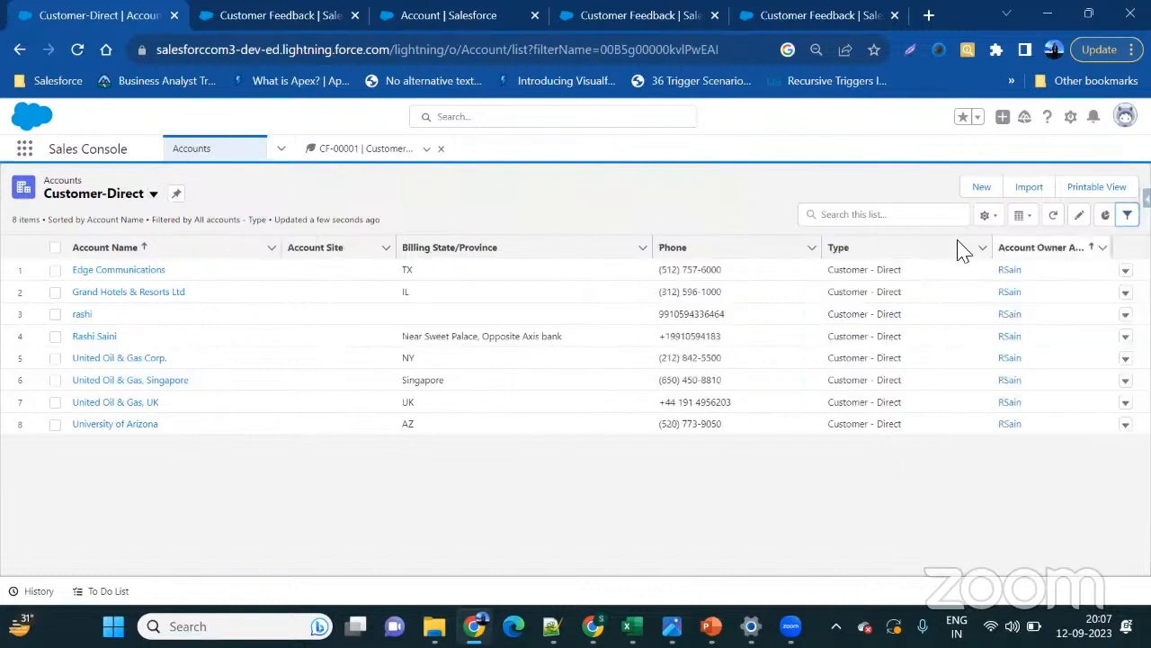
- Create and save a new account list view named Customer-Channel with the API name Customer_Channel
click(150, 196)
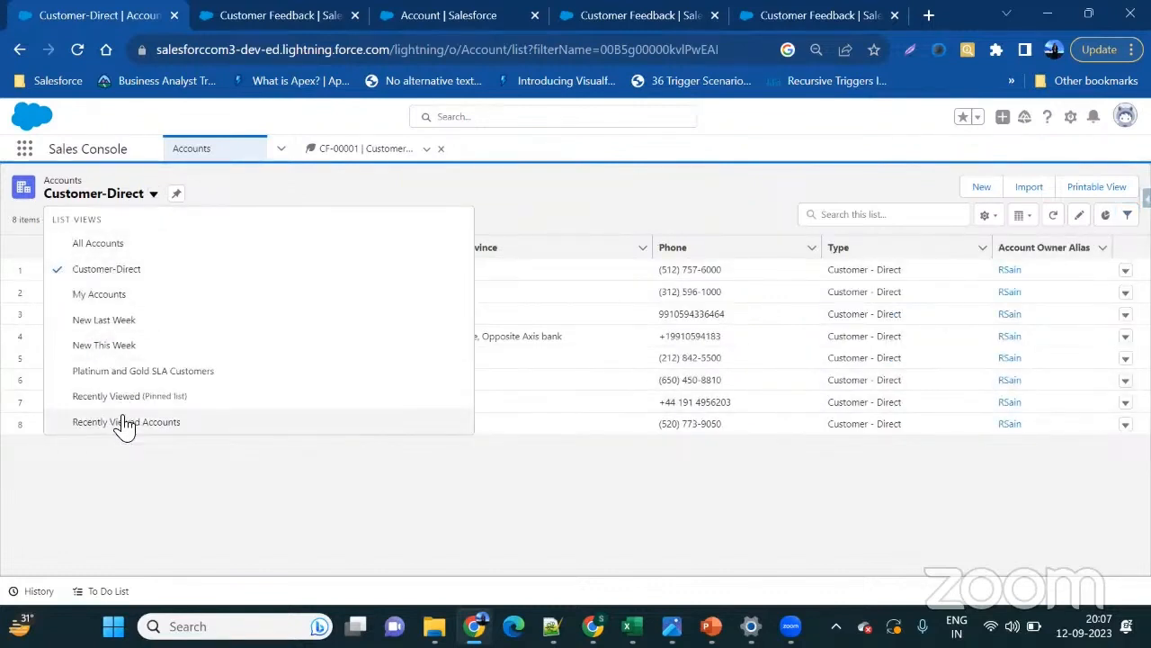
click(988, 225)
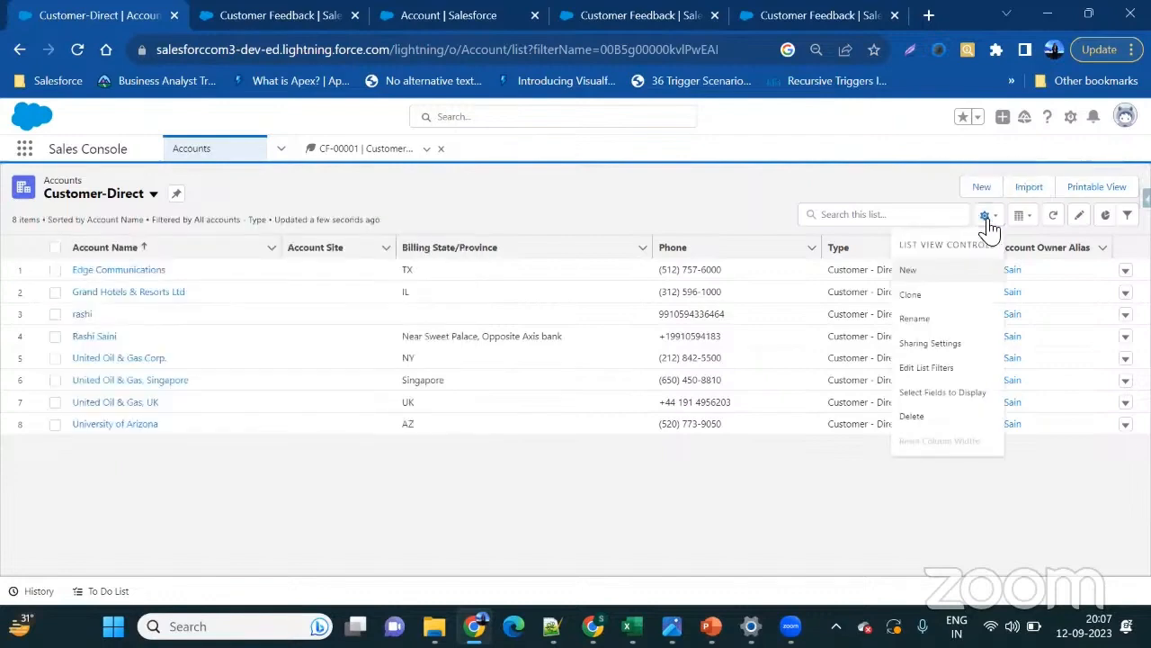
click(936, 268)
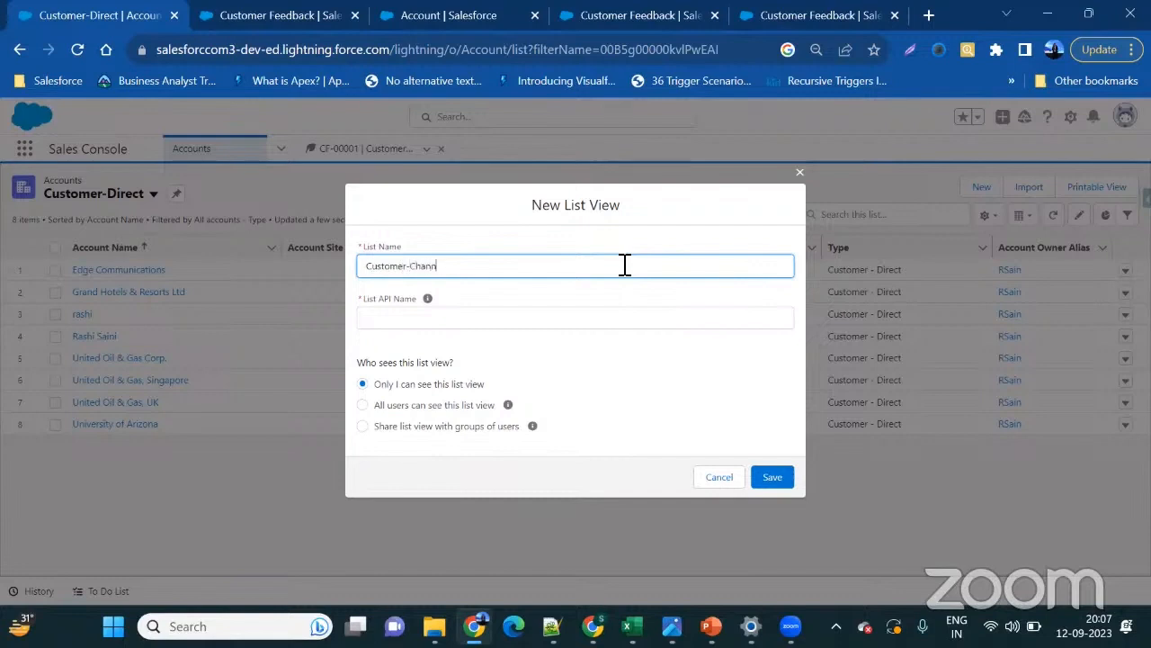
key(Tab)
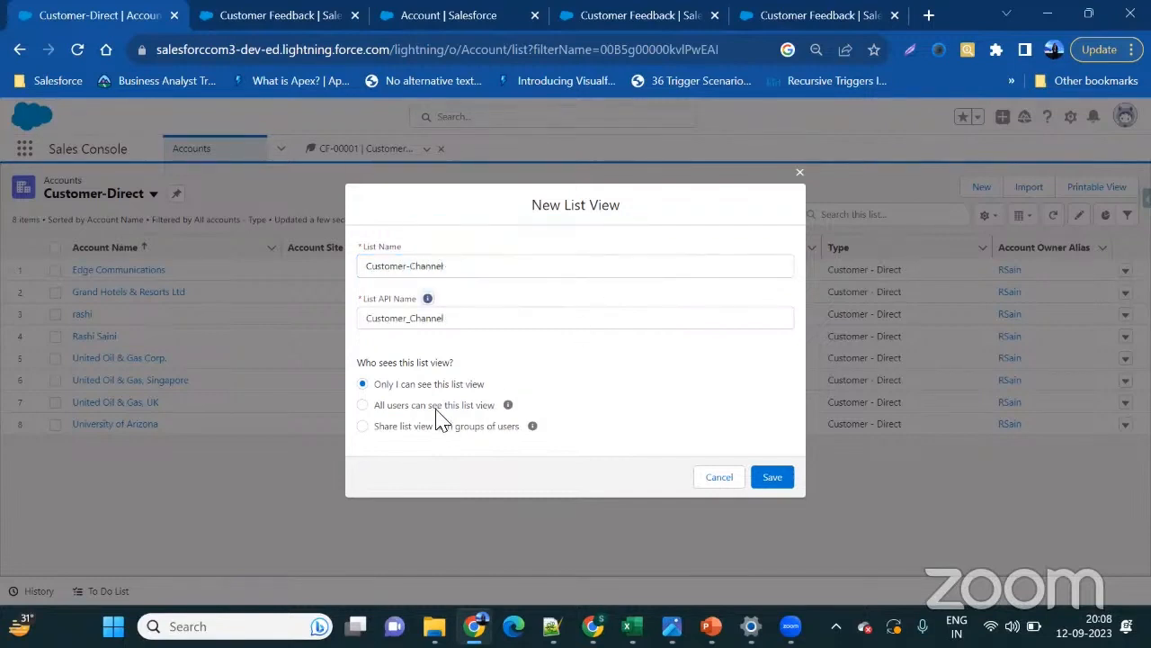
click(781, 482)
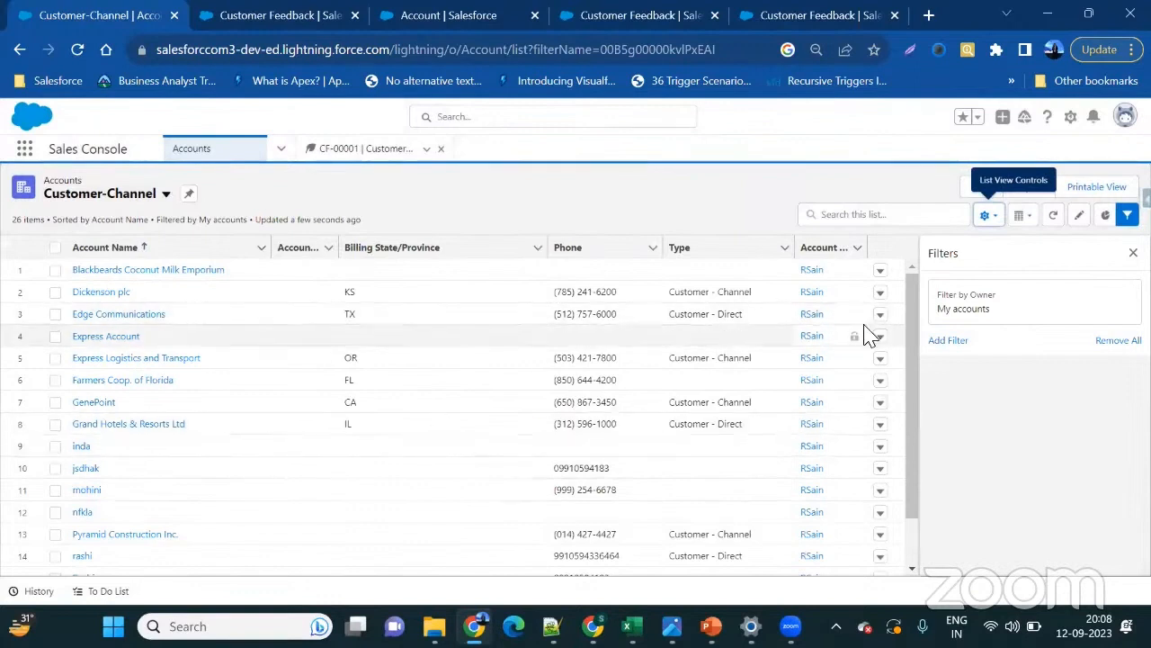
- Filter the Customer-Channel list view to all accounts with Type equal to Customer - Channel, save, and close the filters
click(962, 306)
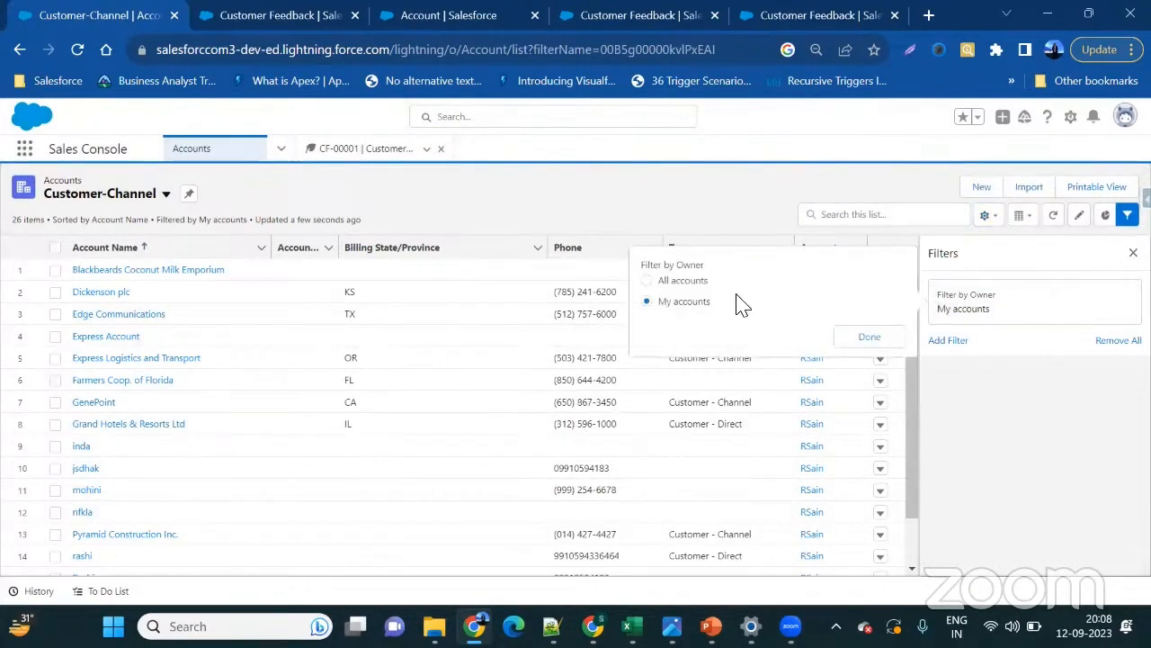
click(867, 340)
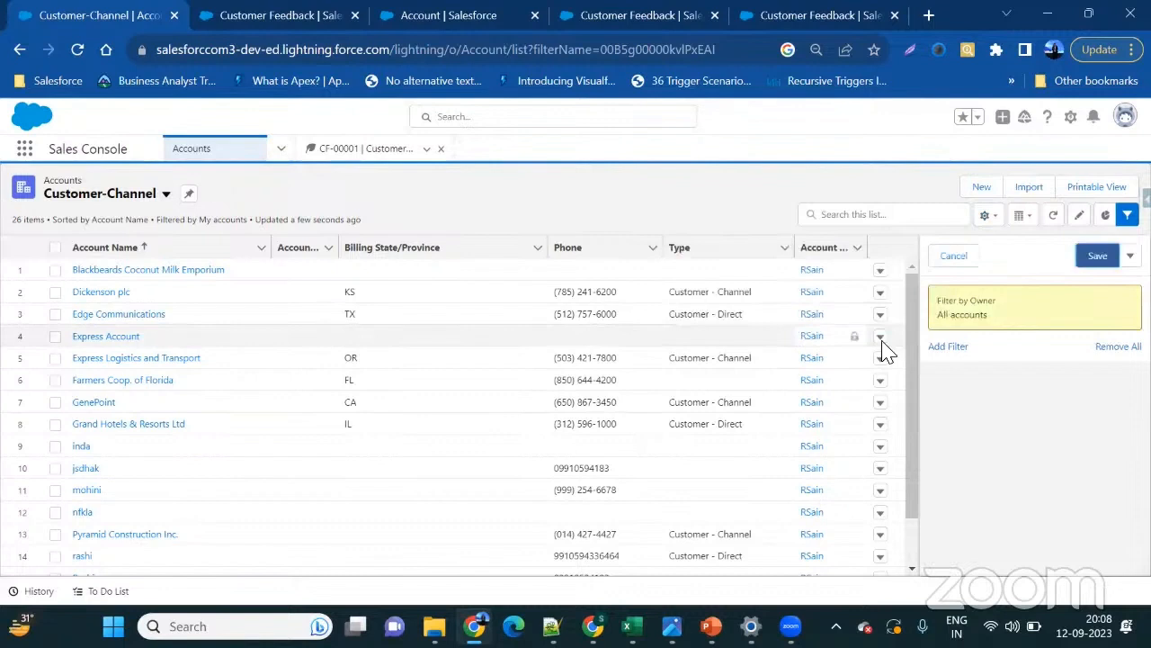
click(957, 349)
click(779, 312)
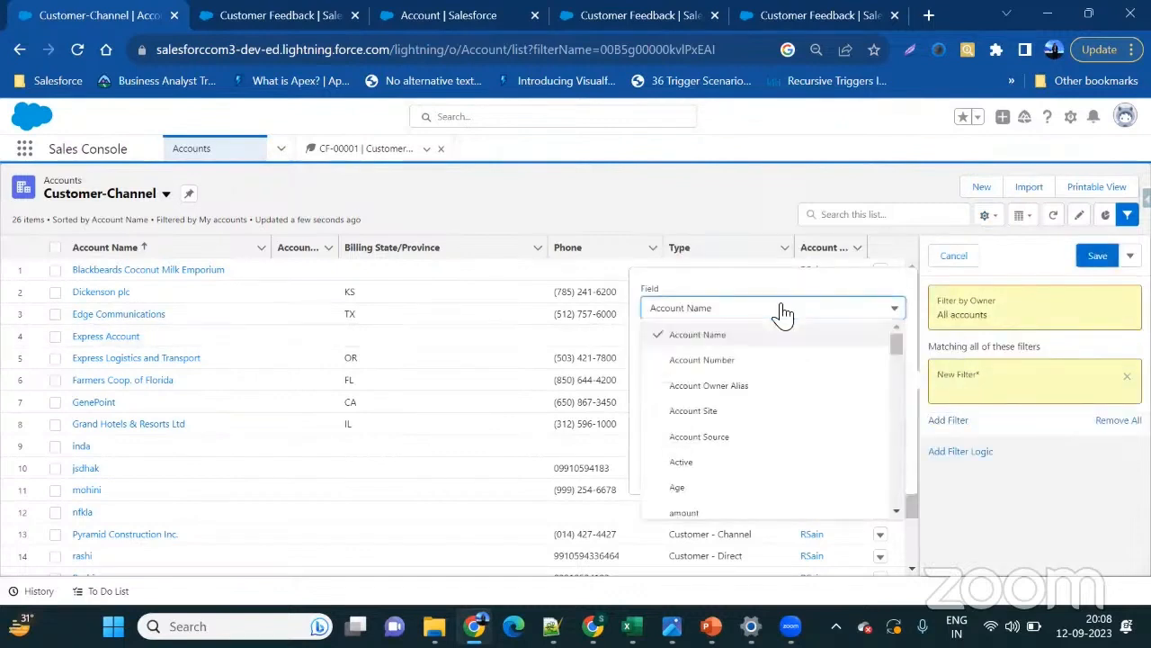
scroll(754, 433, down, 15)
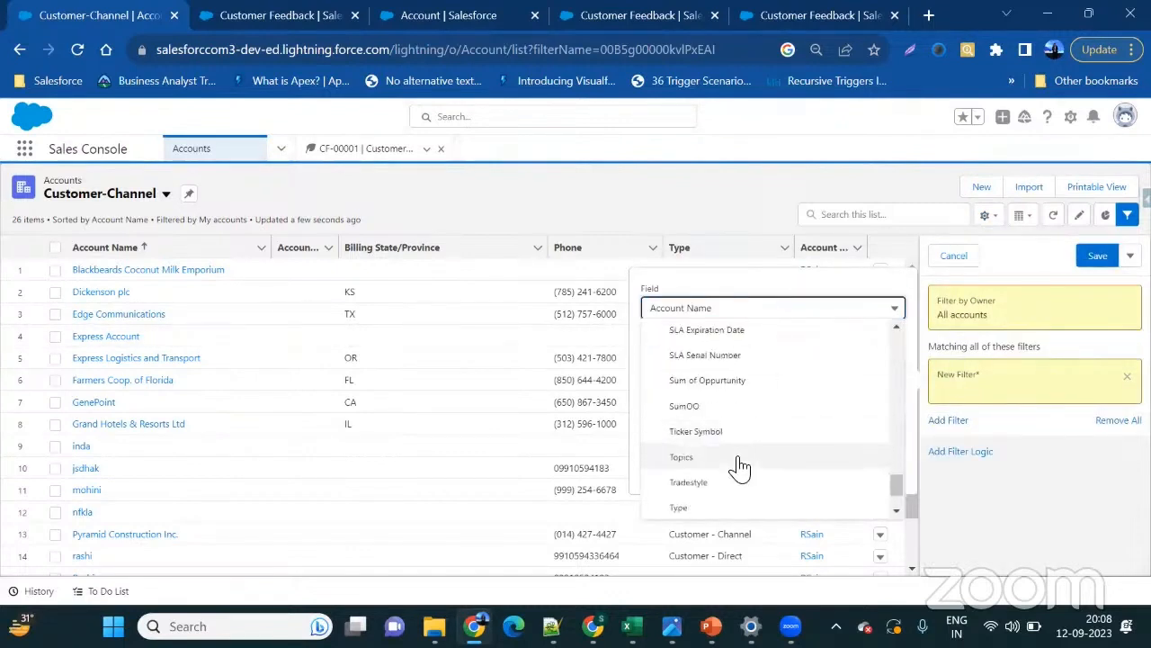
click(731, 509)
click(728, 435)
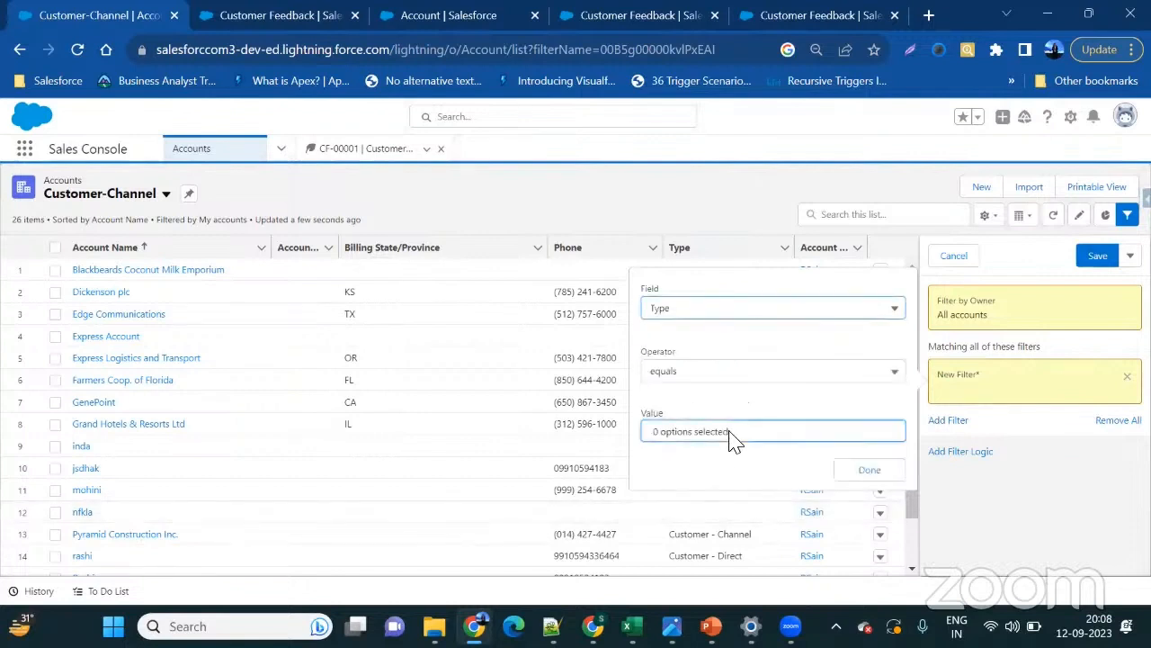
click(711, 340)
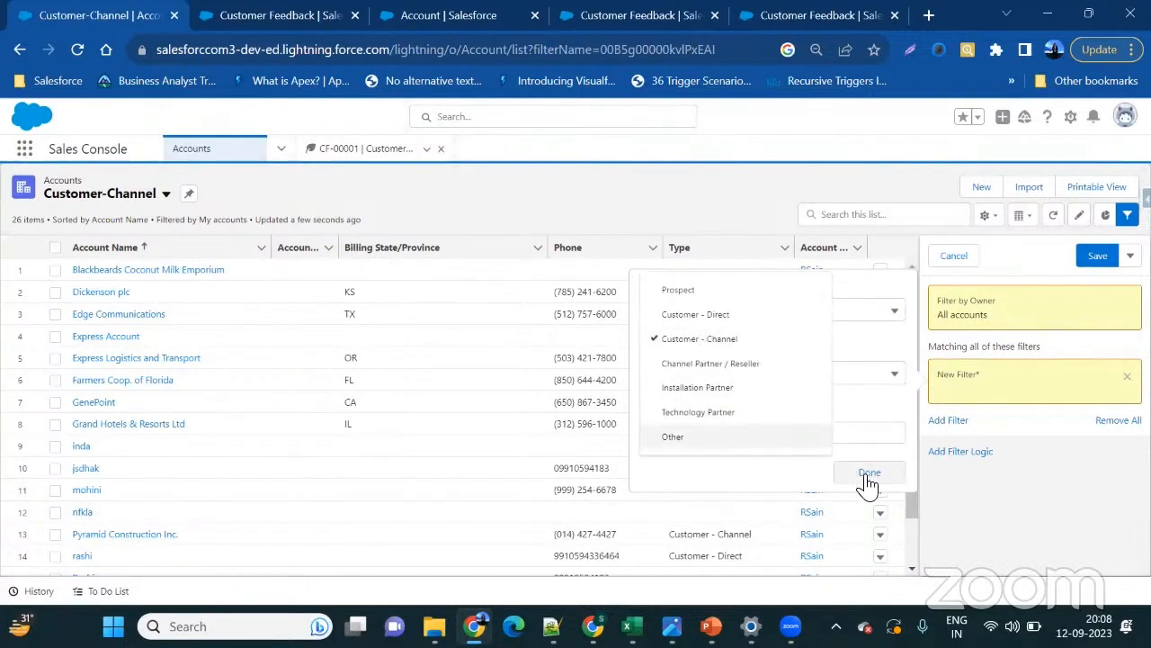
click(869, 471)
click(1095, 258)
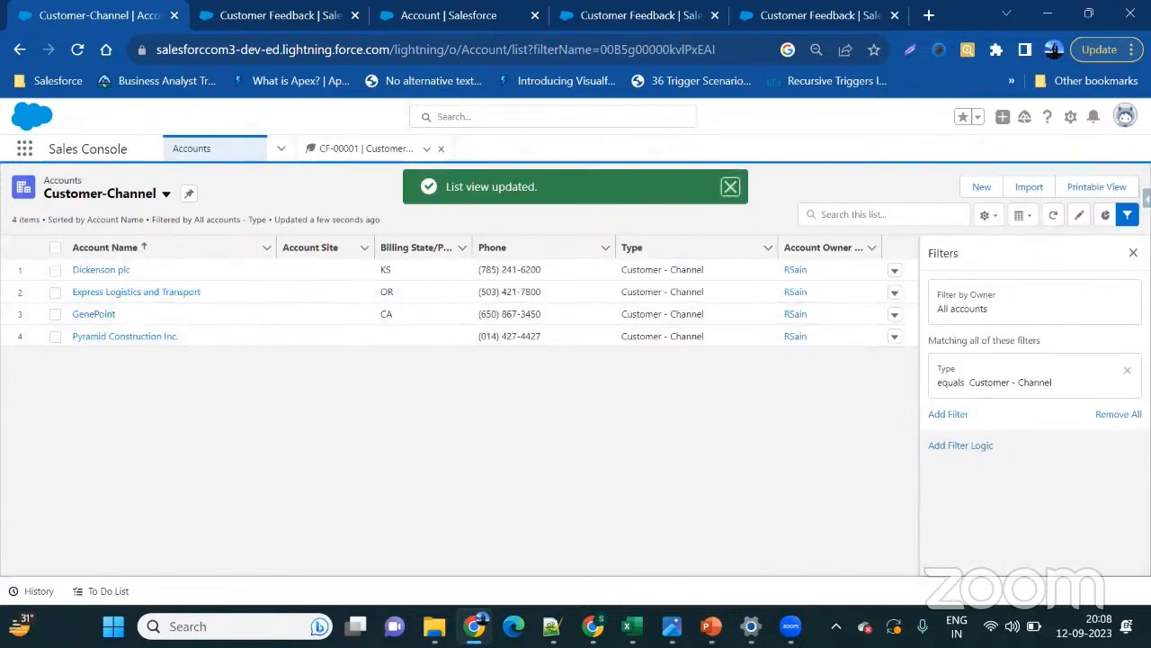
click(1132, 253)
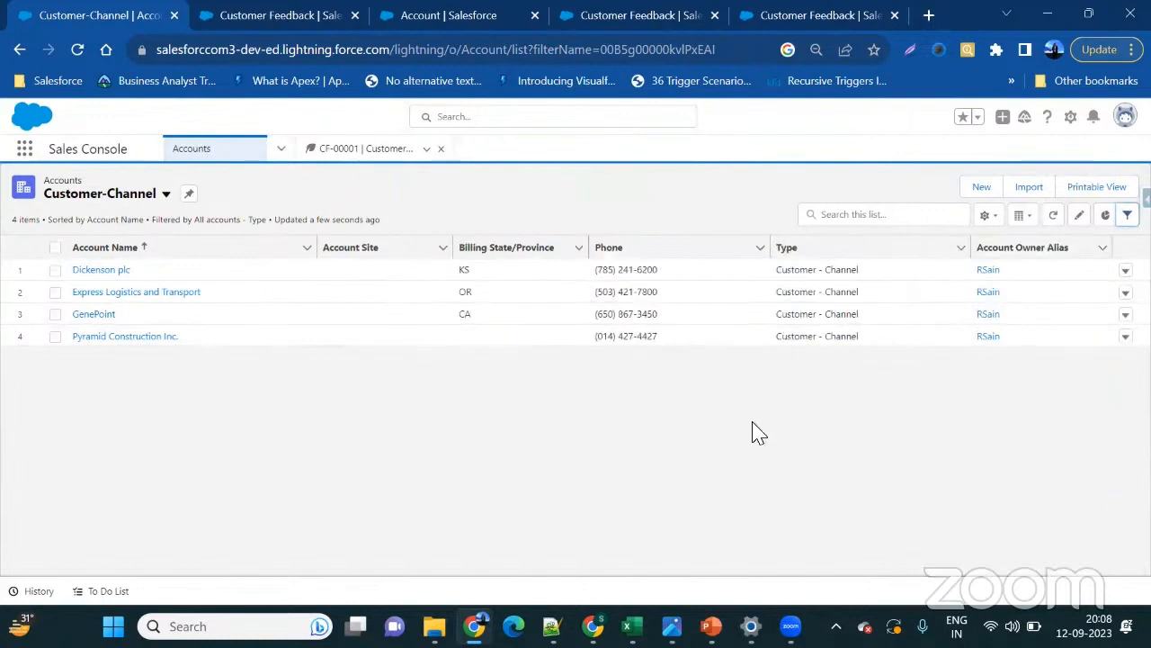
- Check the available account list views, and remove Account Site from the visible fields of the Customer-Channel list view
click(164, 194)
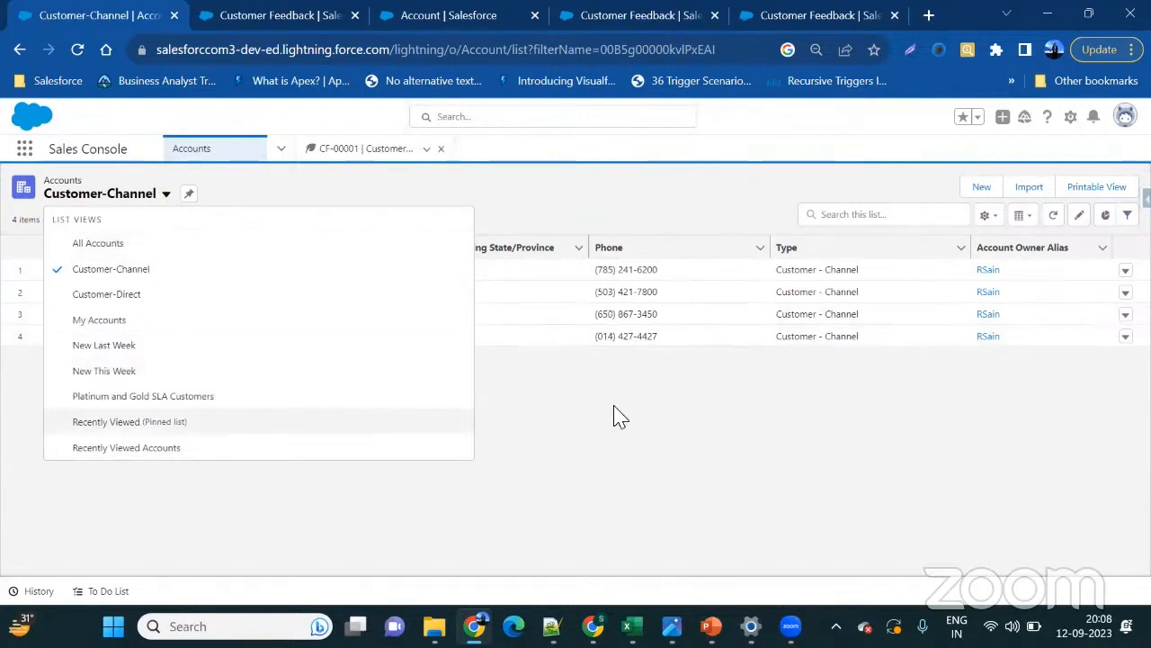
click(737, 494)
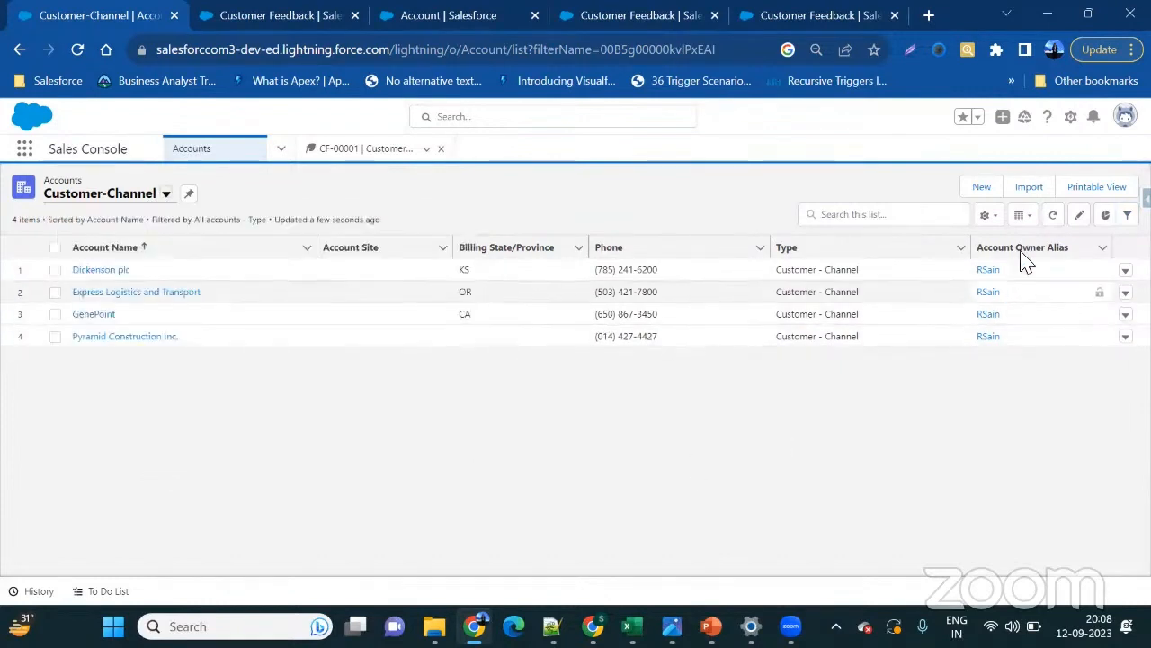
click(988, 218)
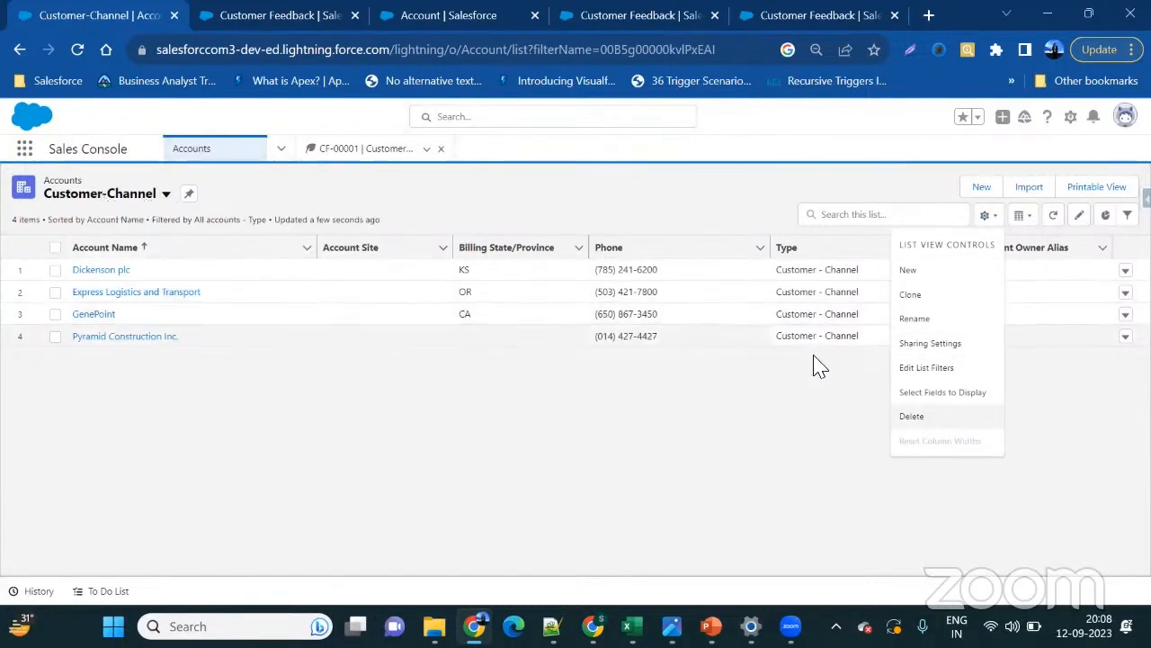
click(957, 394)
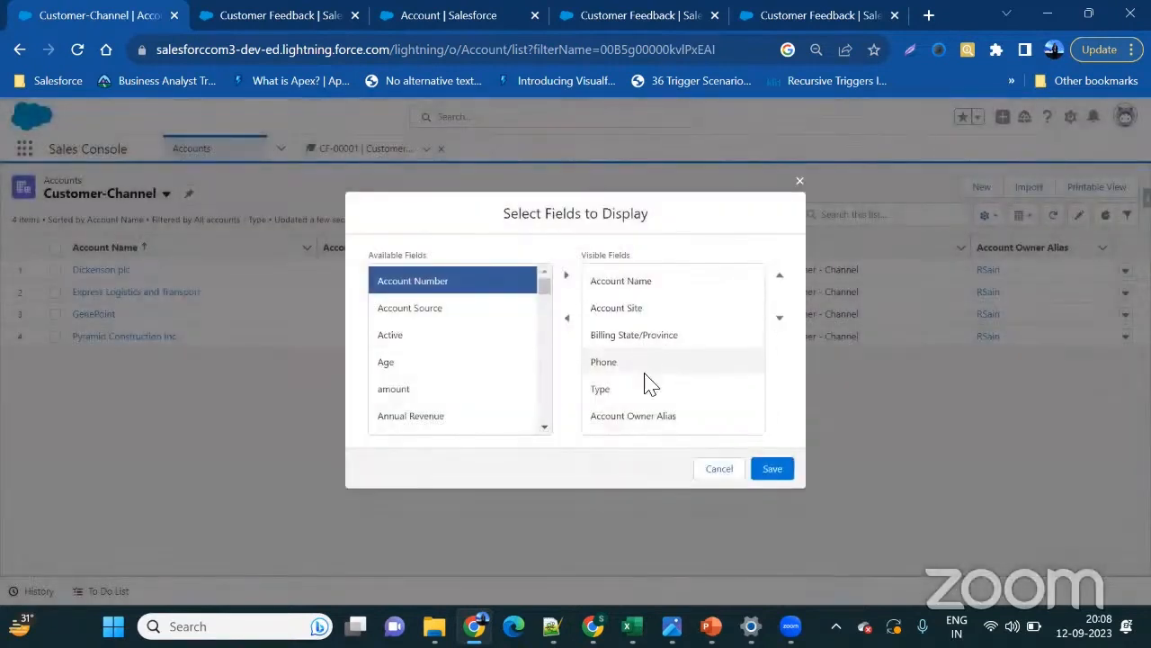
click(607, 312)
click(563, 318)
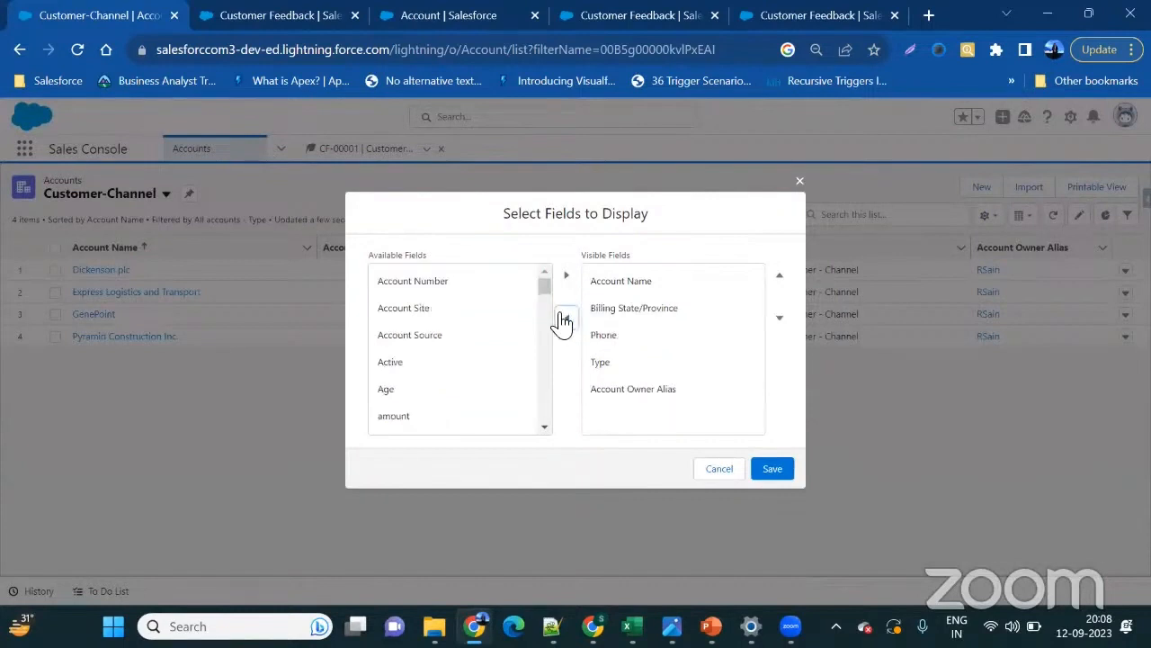
- Add Account Source to the visible fields and move it up directly below Account Name
click(450, 337)
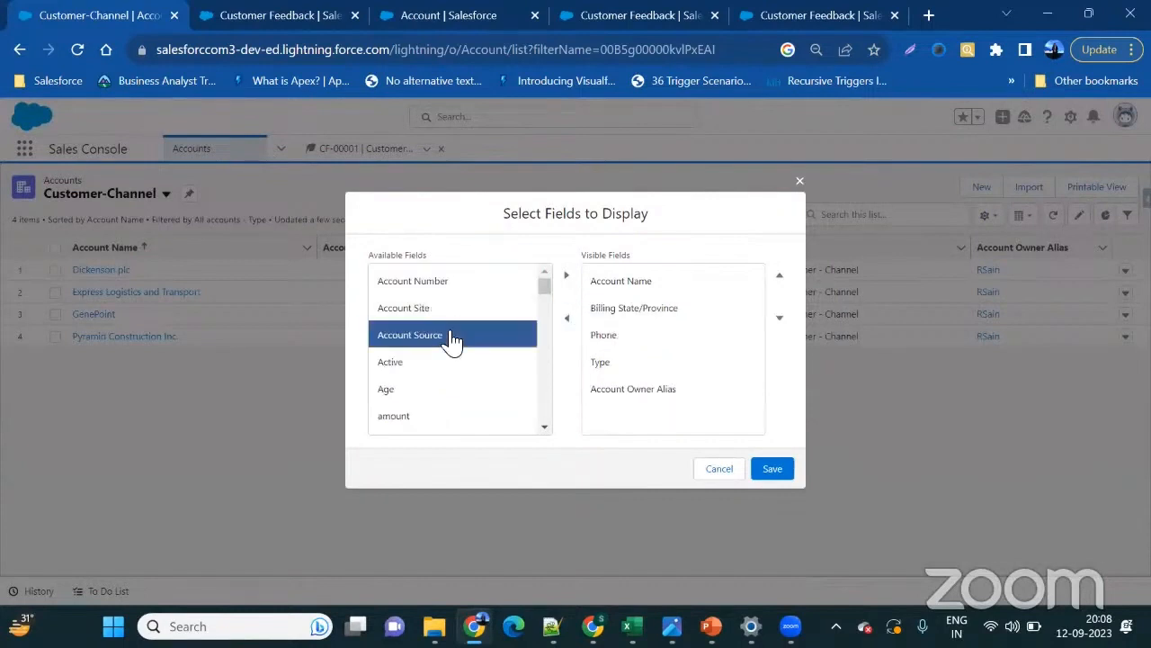
click(566, 275)
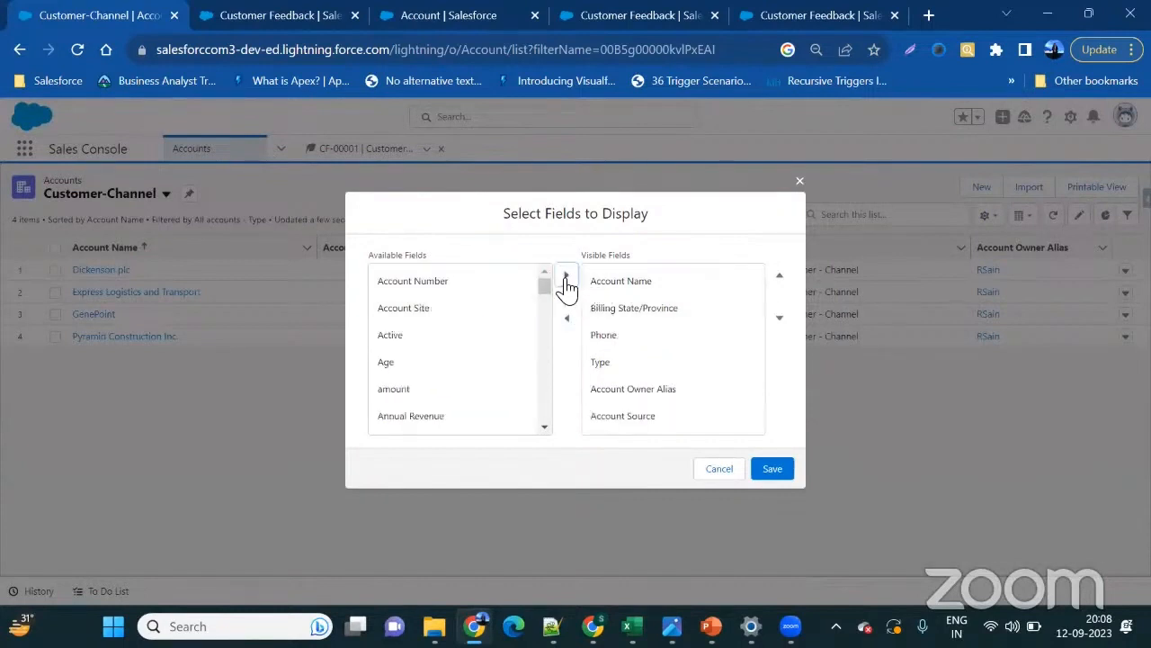
click(782, 276)
click(782, 275)
click(781, 275)
click(782, 275)
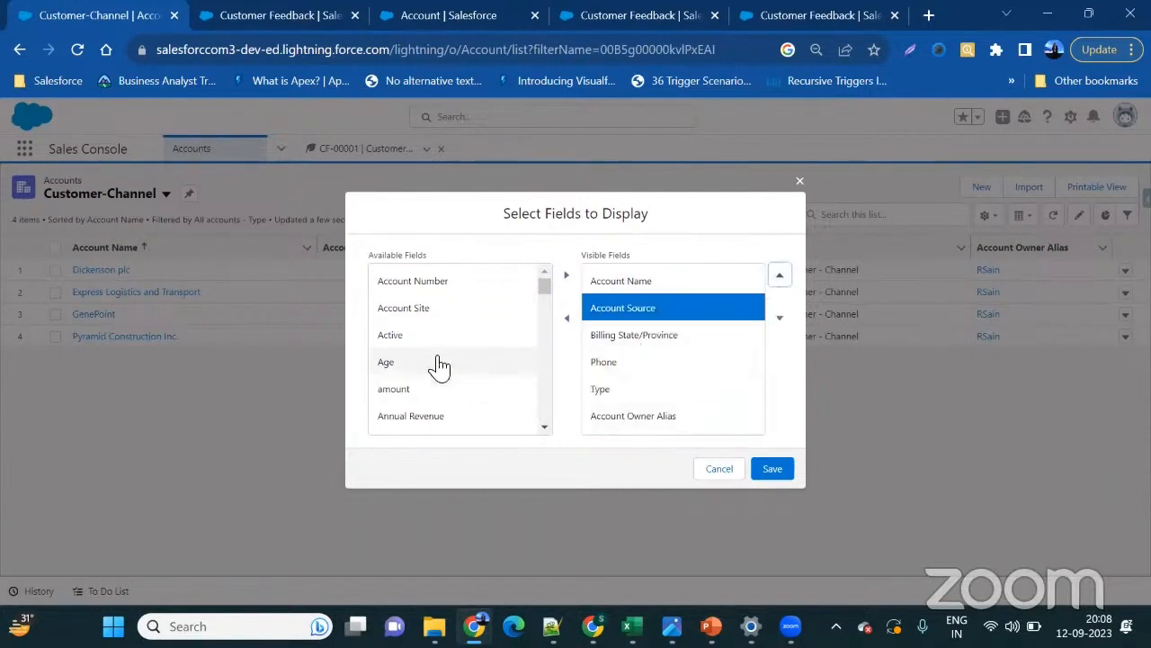
- Add Description to the visible fields and move it up above Account Owner Alias
scroll(439, 364, down, 3)
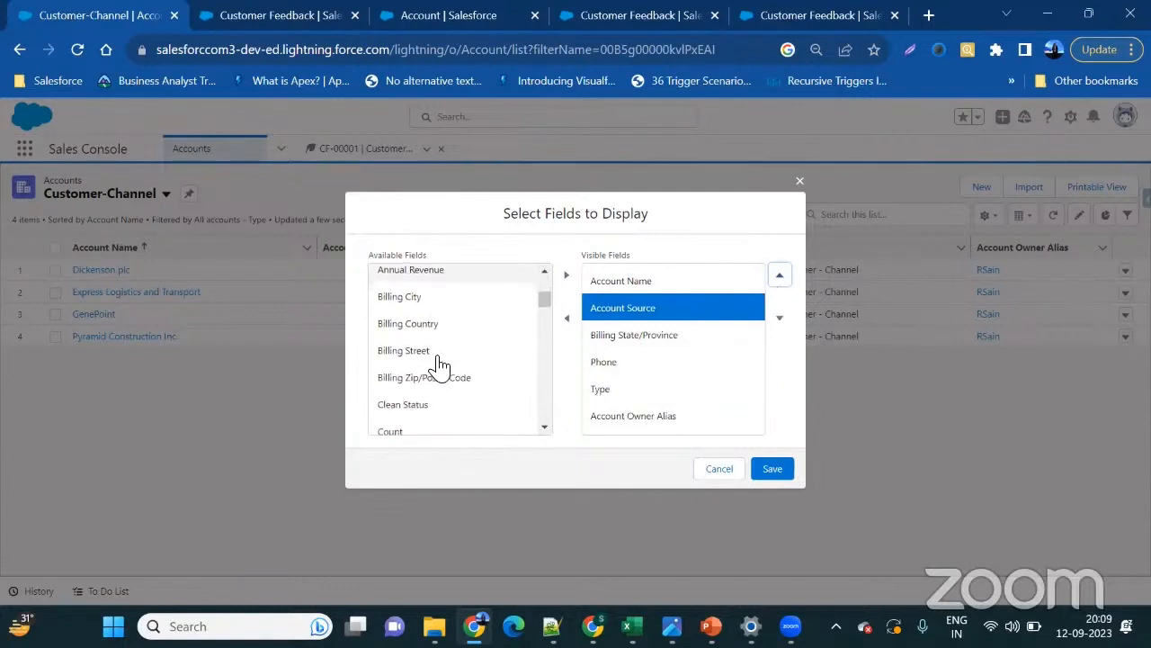
scroll(451, 389, down, 1)
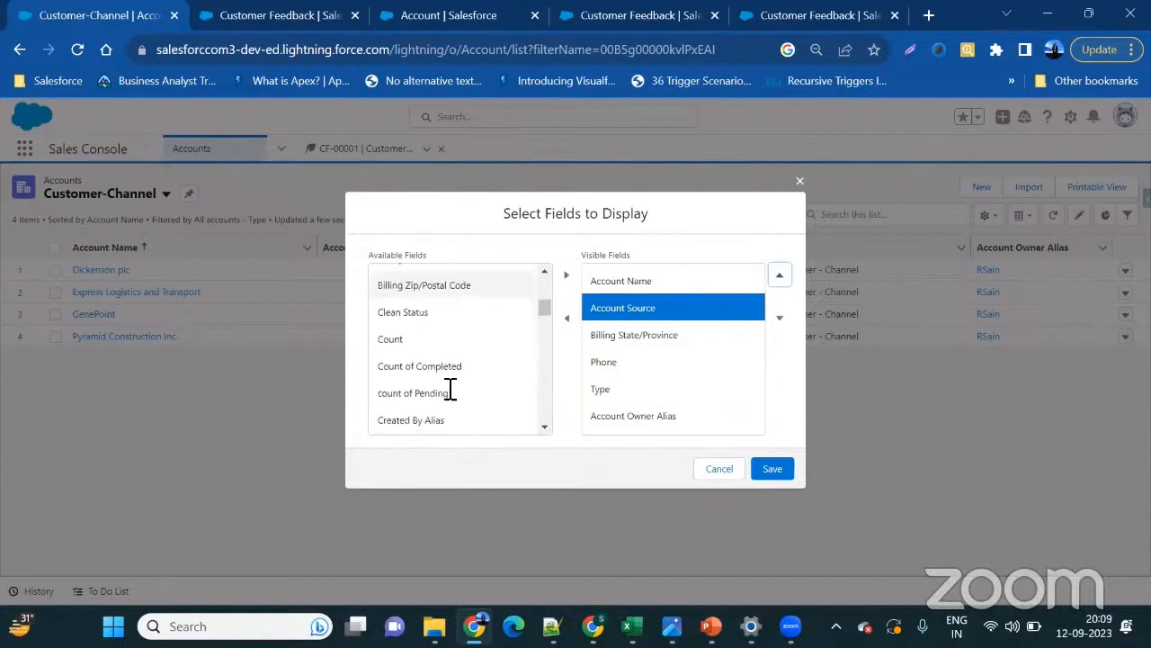
scroll(451, 391, down, 3)
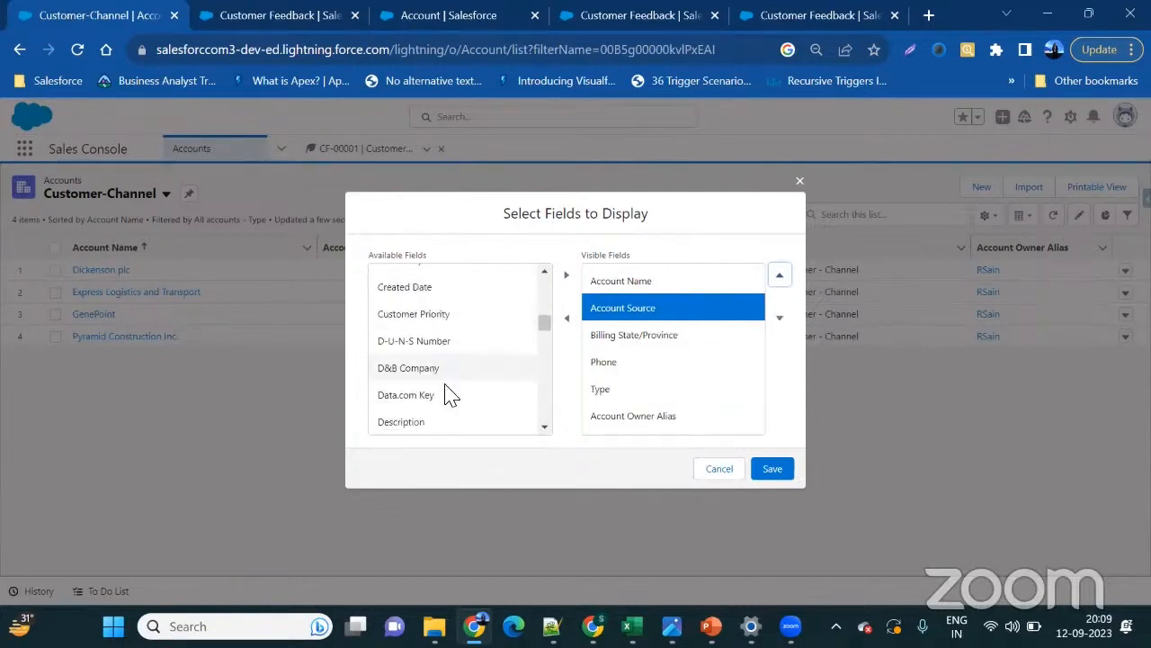
scroll(451, 396, down, 1)
click(446, 387)
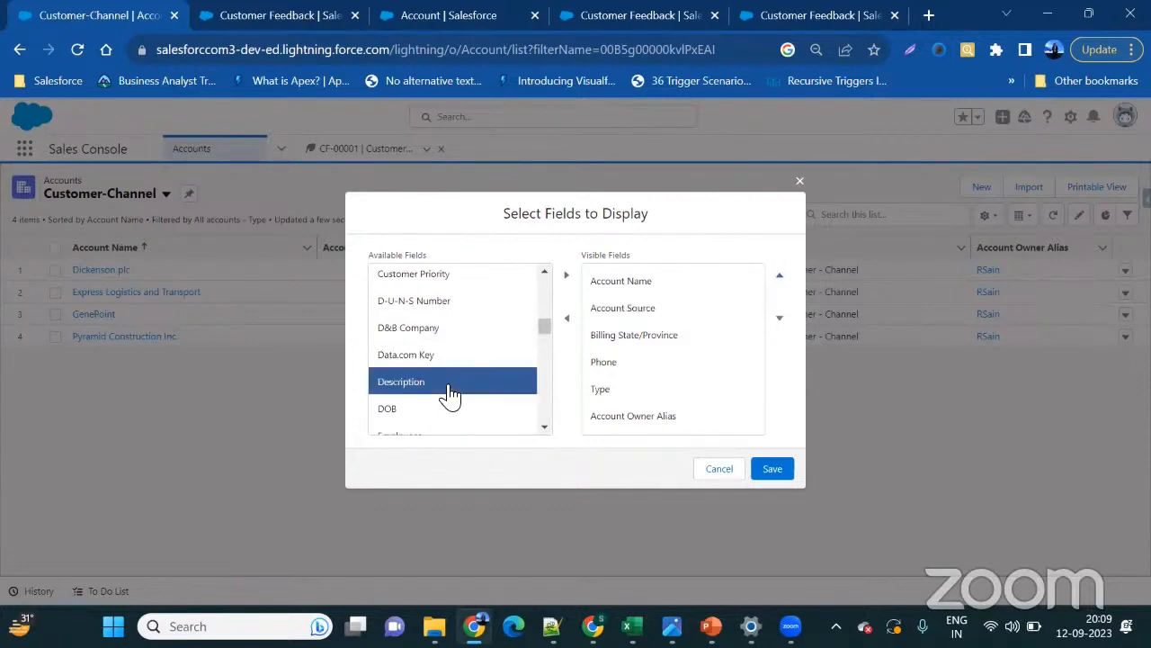
click(566, 274)
scroll(681, 398, down, 1)
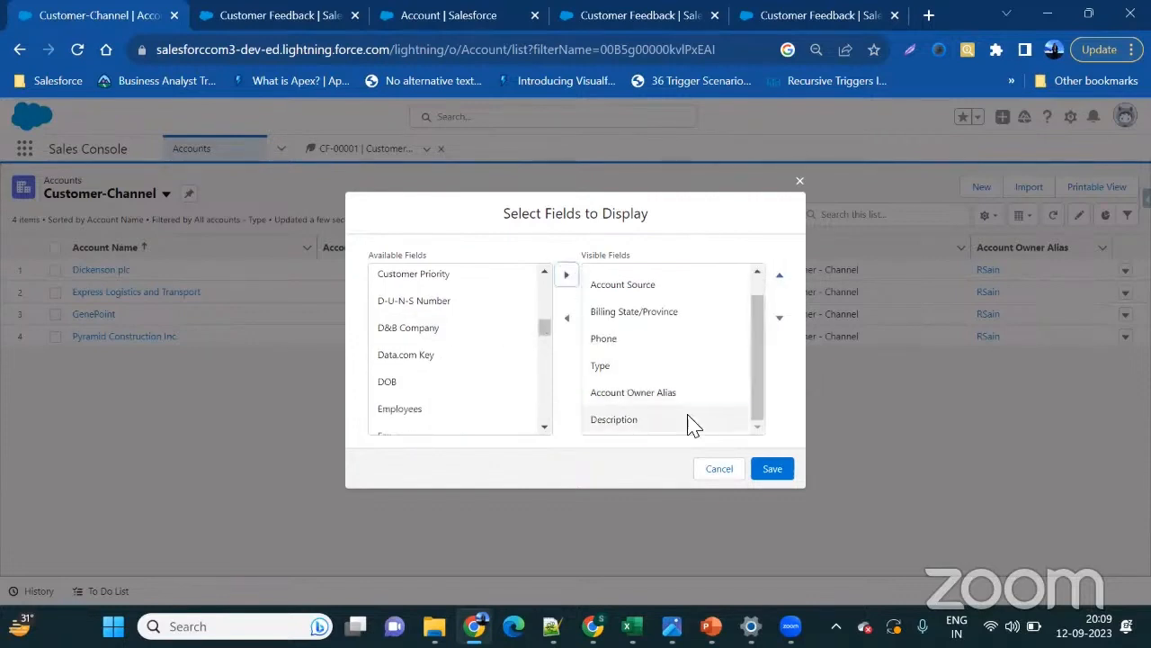
click(693, 421)
click(779, 275)
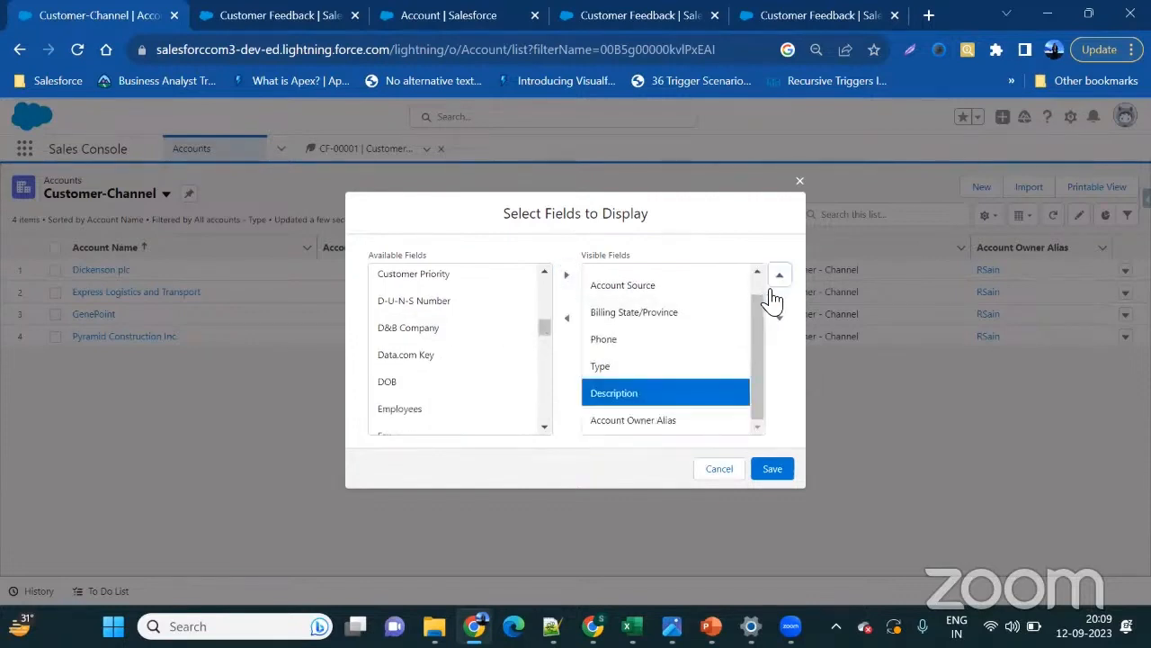
- Save the visible fields of the Customer-Channel list view, and compare its columns with those of the Customer-Direct list view
click(774, 471)
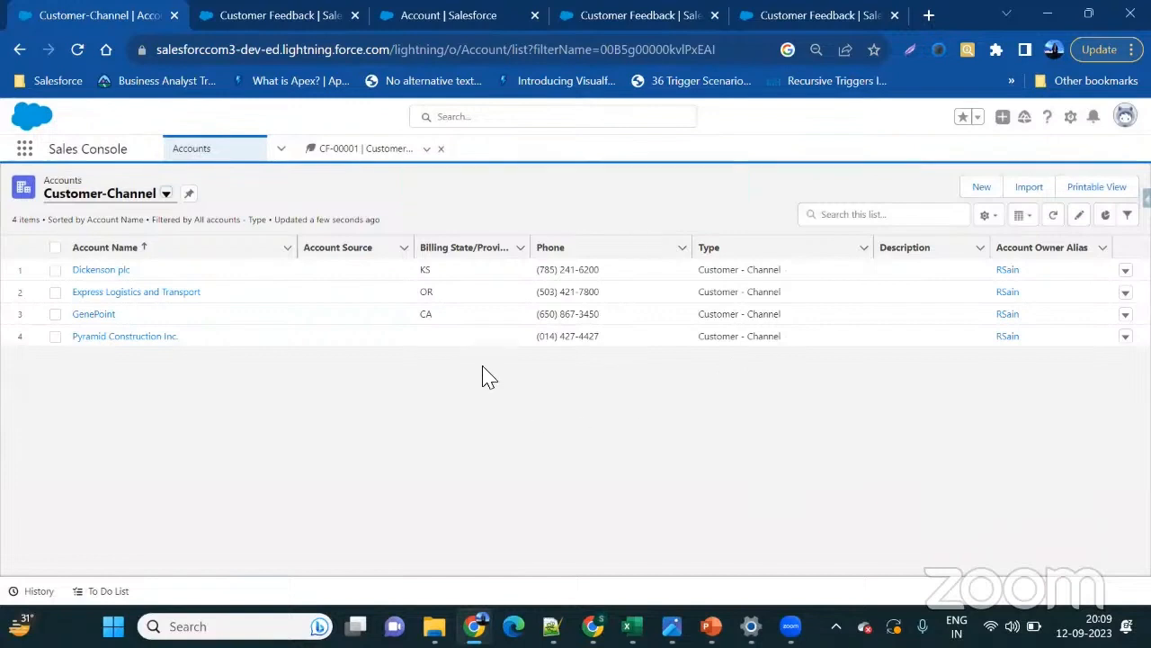
click(168, 198)
click(135, 293)
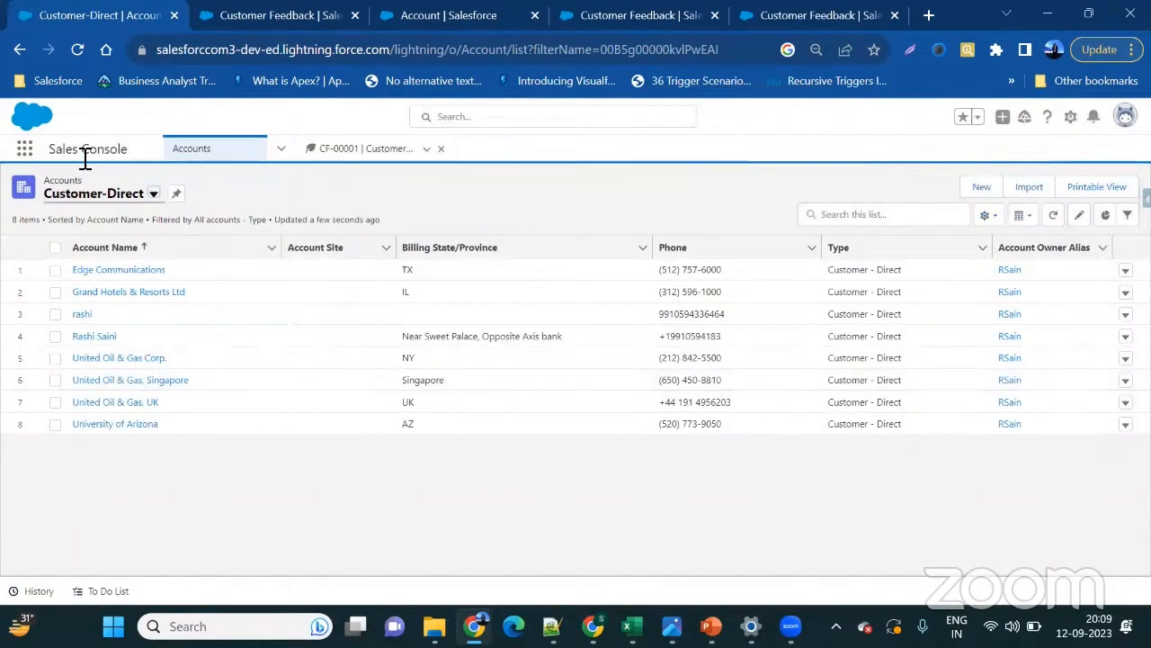
click(153, 195)
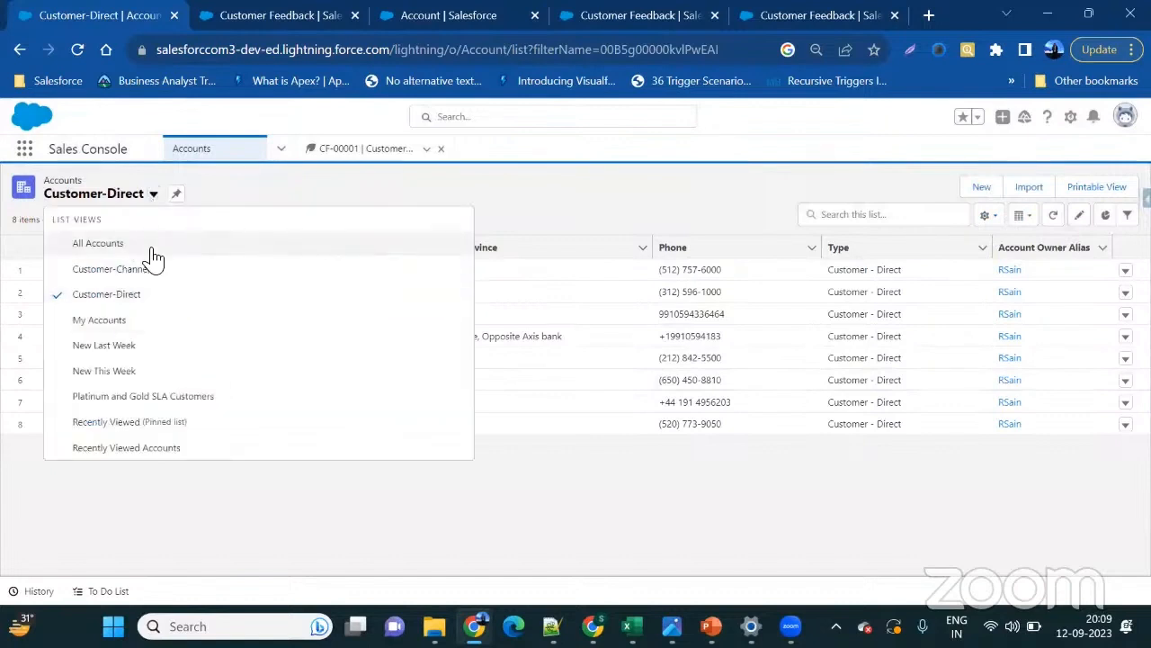
click(149, 275)
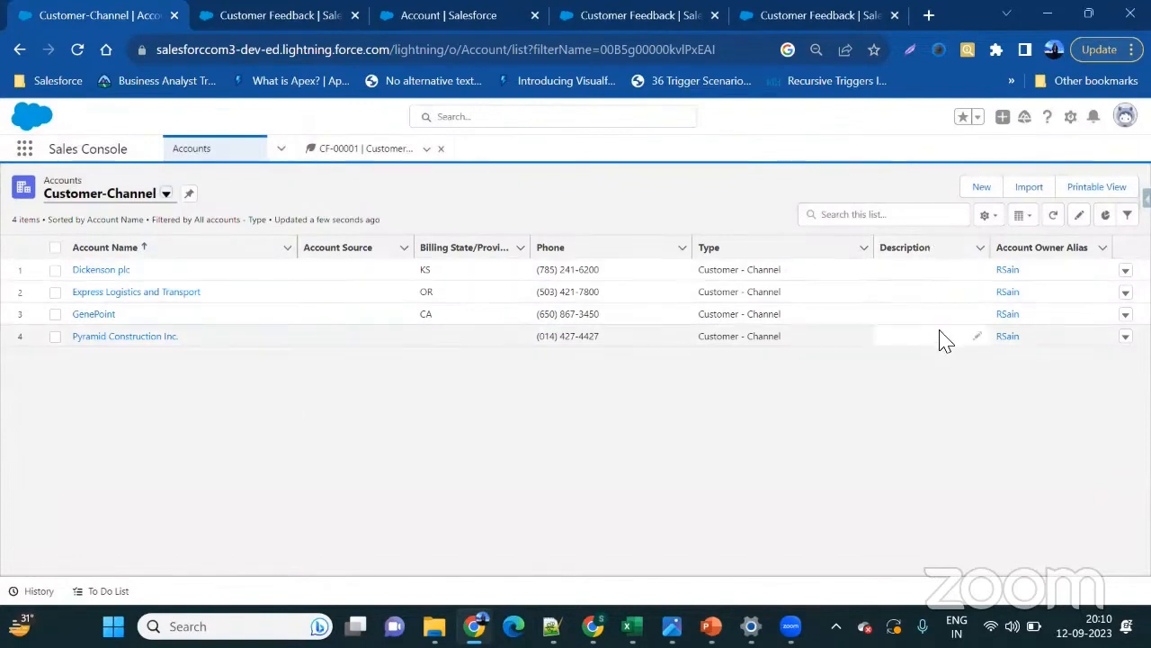
- Switch to the All Accounts list view and add Account Source to its visible fields
click(145, 198)
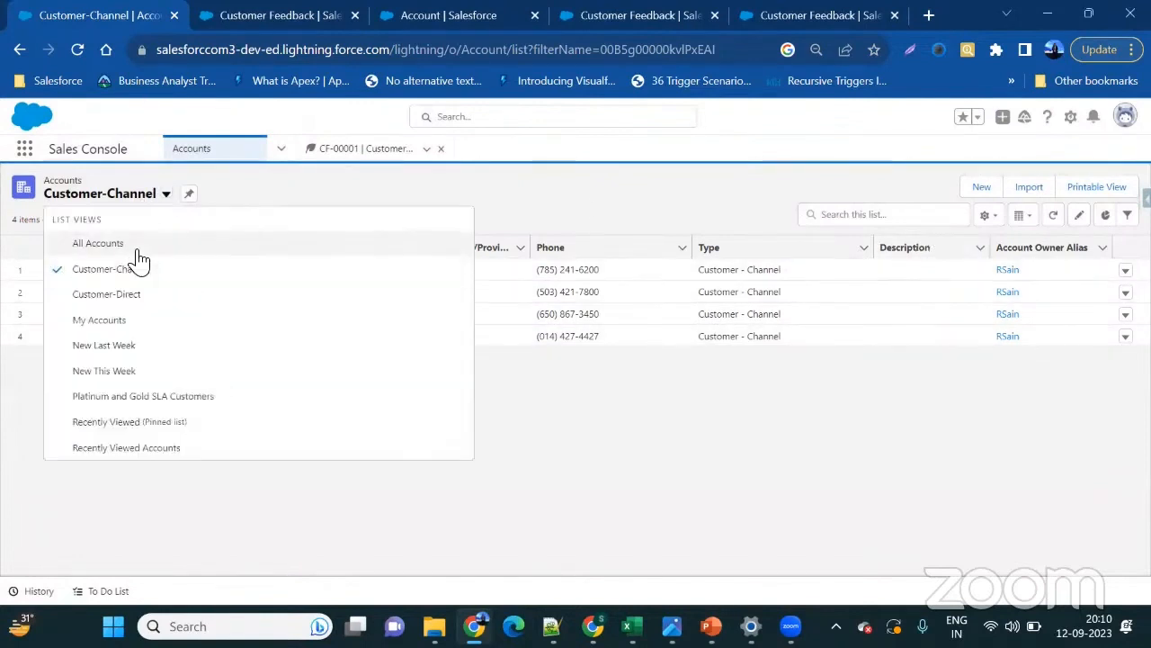
click(139, 260)
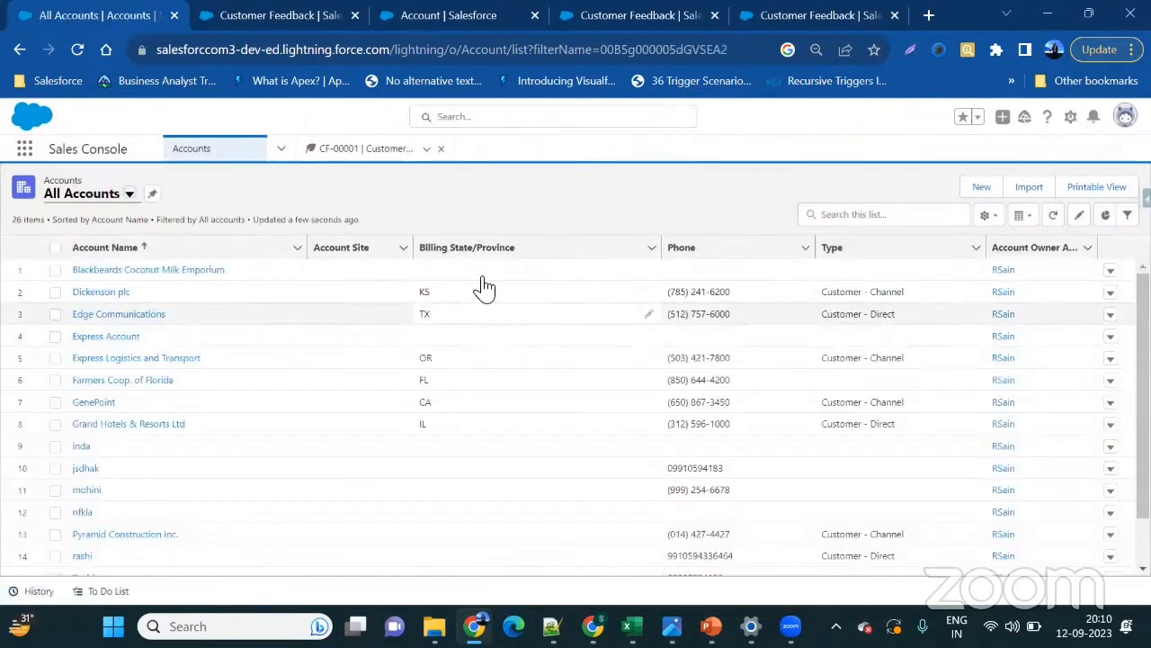
click(987, 216)
click(943, 394)
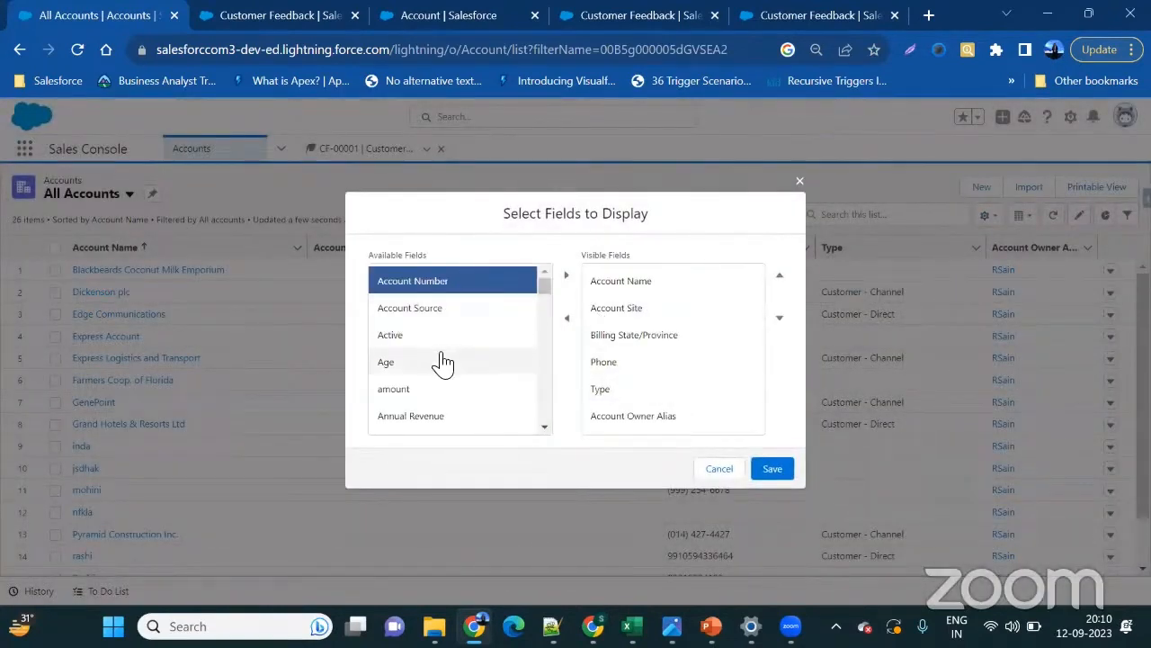
click(460, 309)
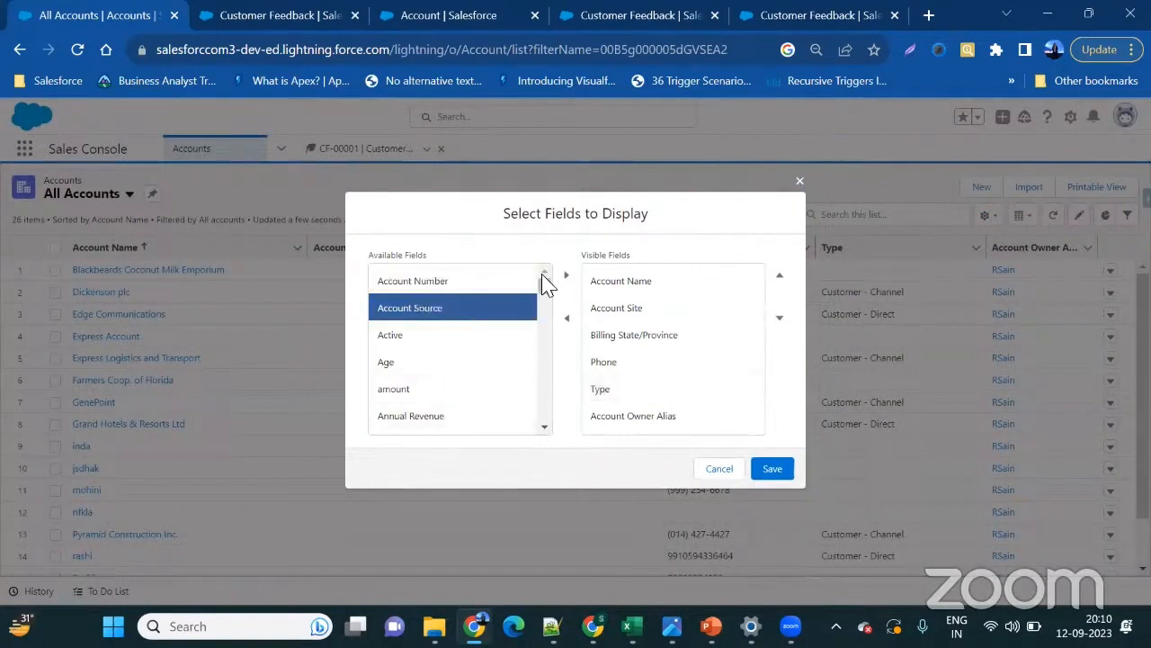
click(568, 275)
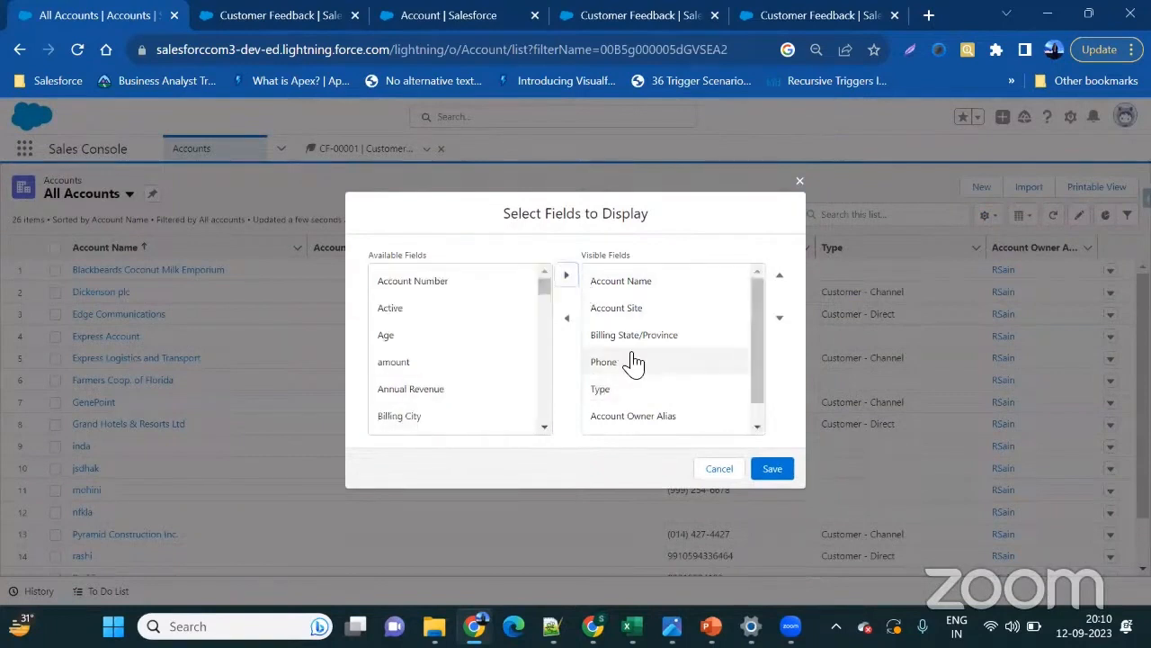
- Move Account Source up directly above Account Owner Alias, save the field selection, and review the updated All Accounts list
scroll(665, 387, down, 1)
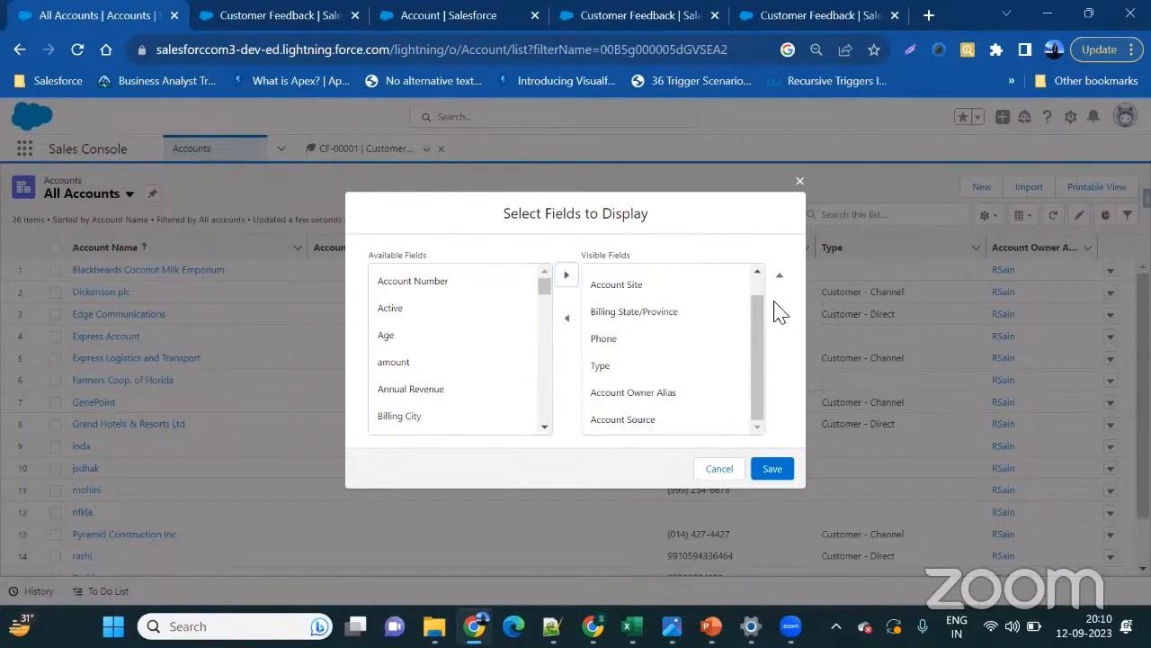
click(661, 427)
click(779, 274)
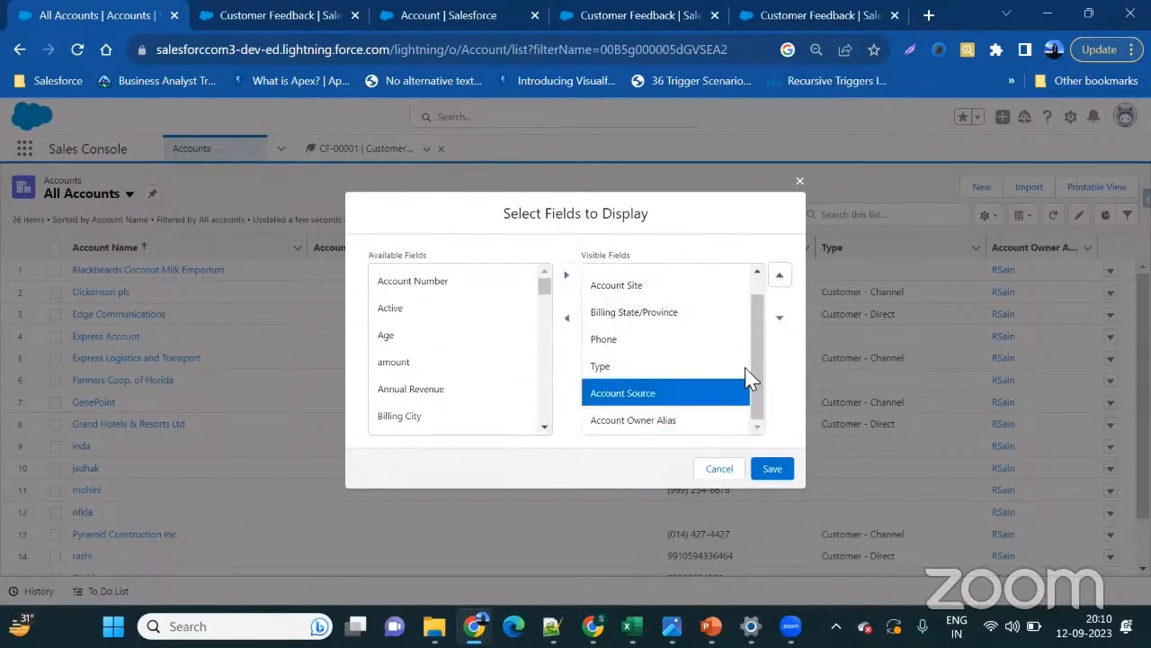
click(773, 469)
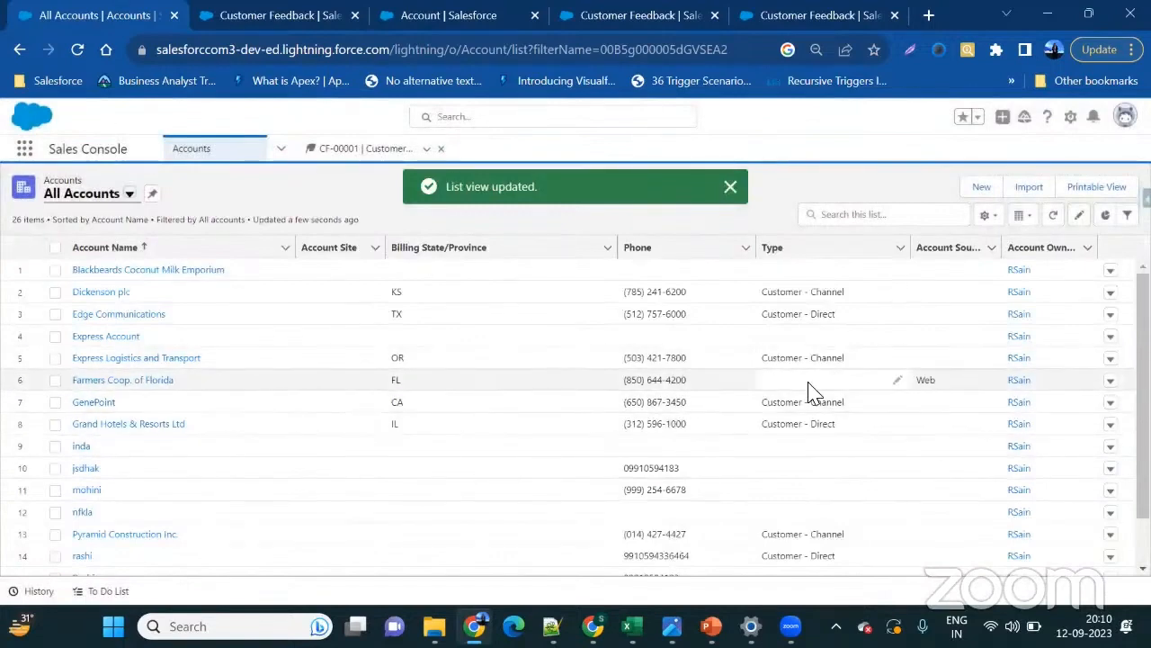
scroll(812, 391, down, 3)
scroll(812, 391, down, 1)
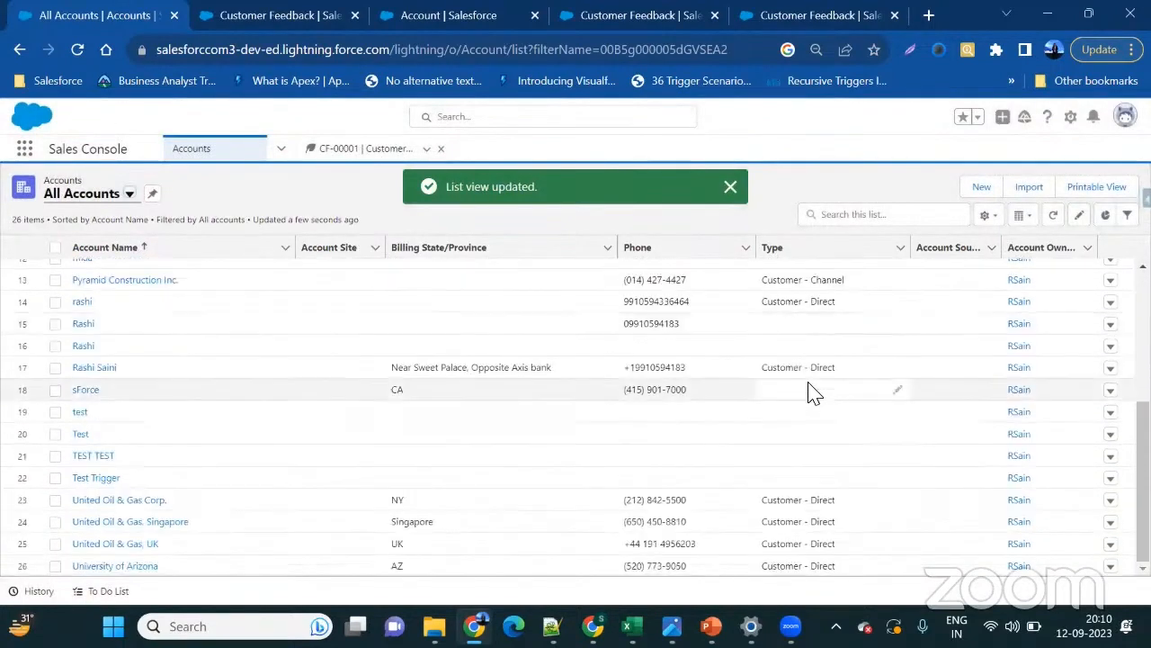
scroll(812, 390, up, 5)
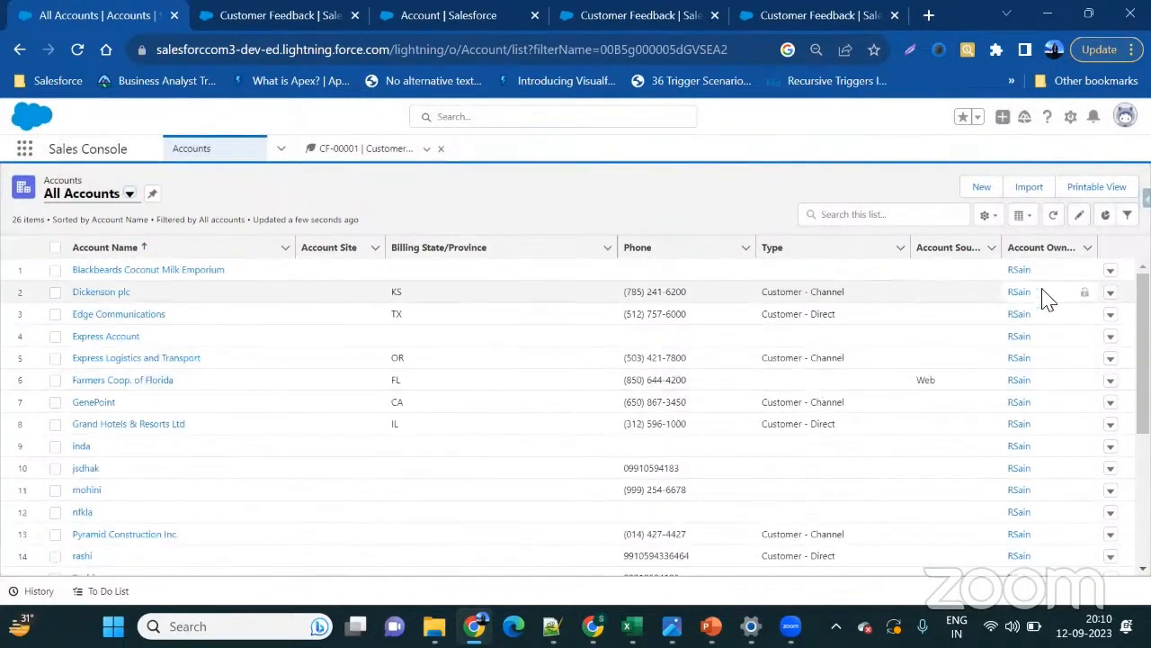
- Display the All Accounts list as Kanban, summarized by Annual Revenue and grouped by Type, and save the settings
click(1022, 218)
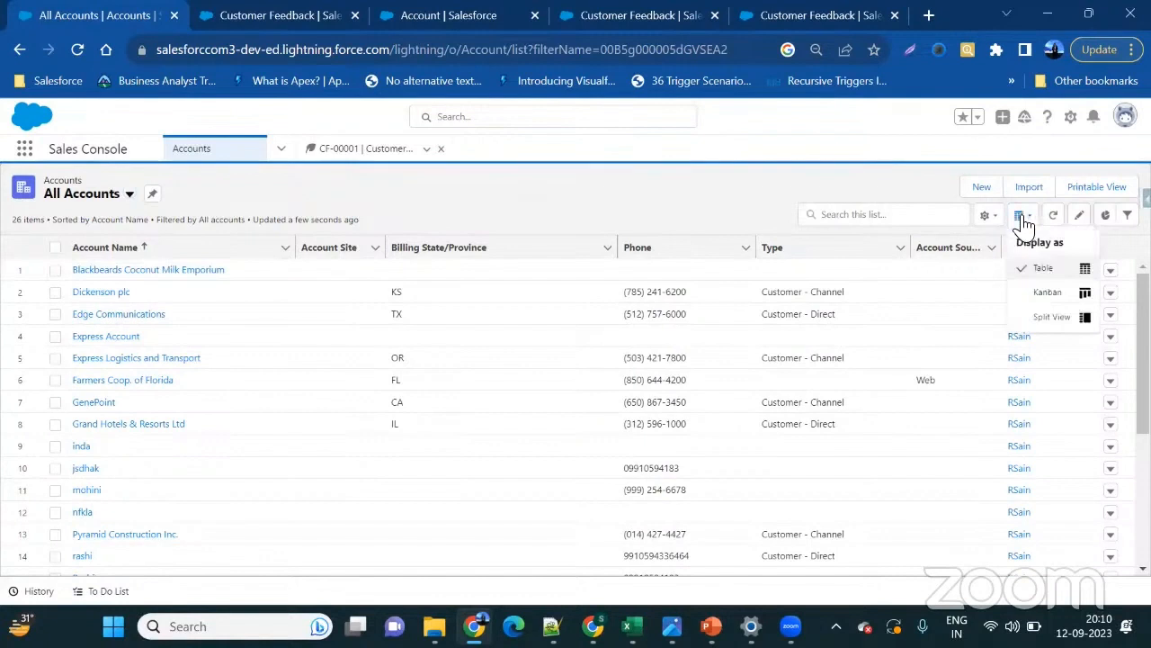
click(1026, 221)
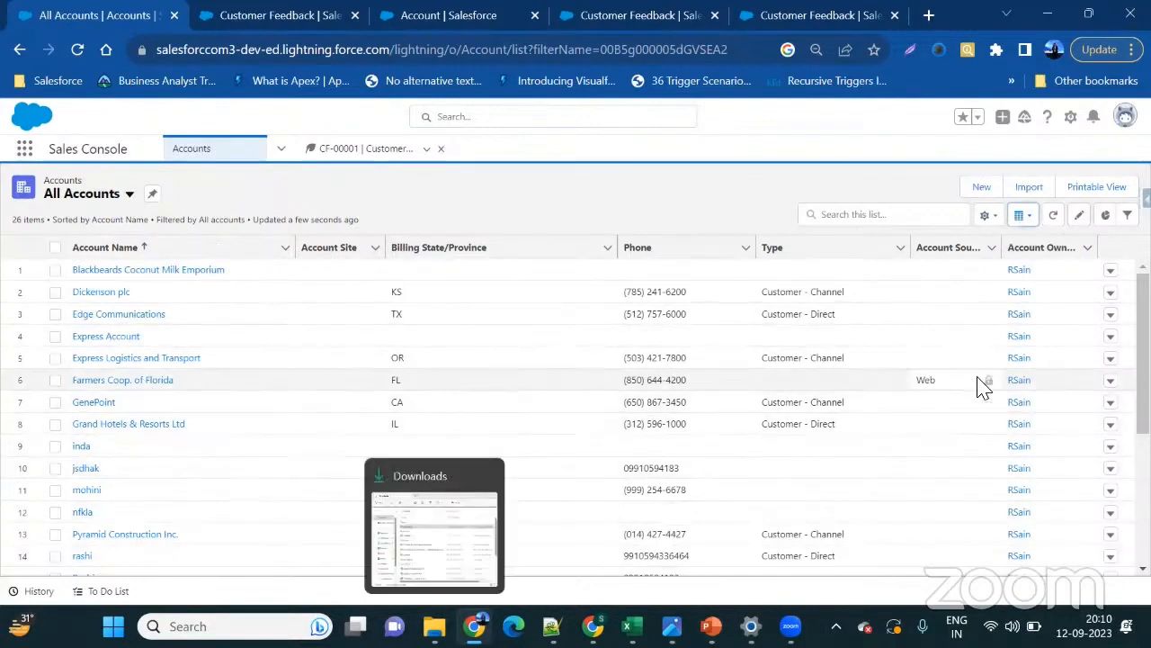
click(1023, 219)
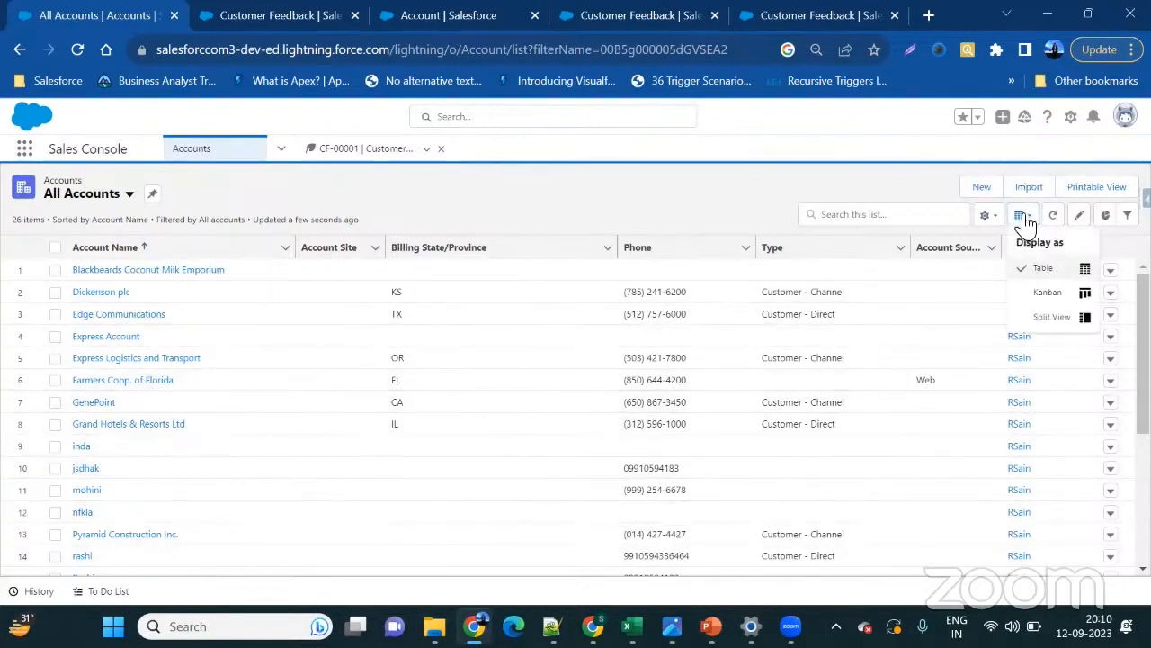
click(1048, 297)
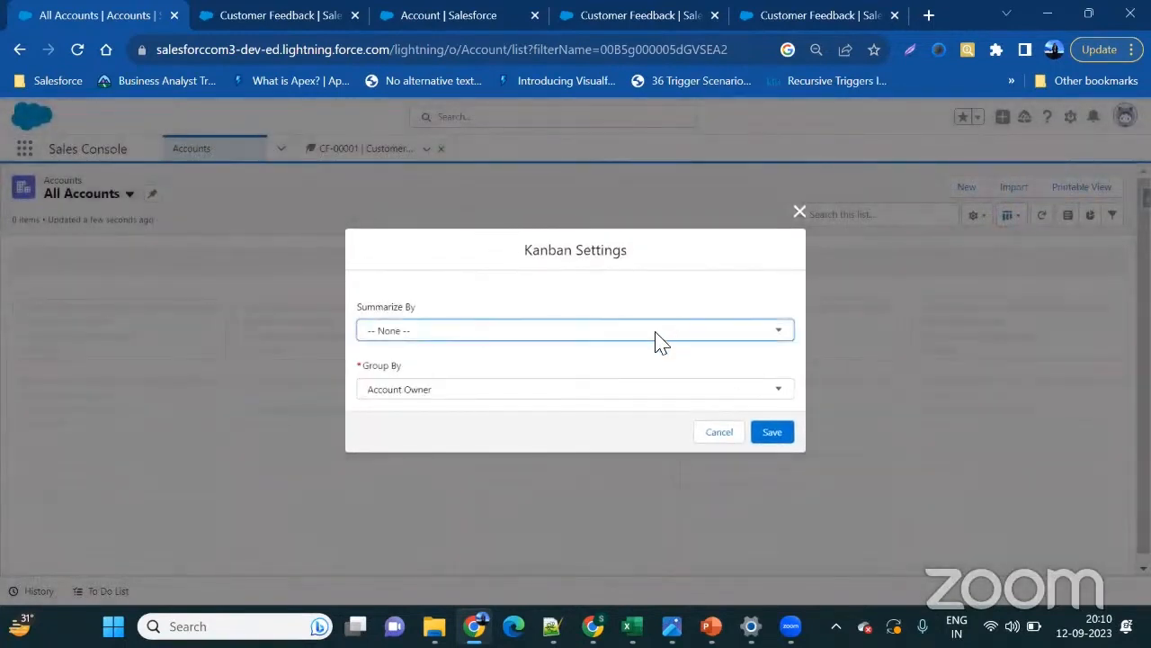
click(662, 341)
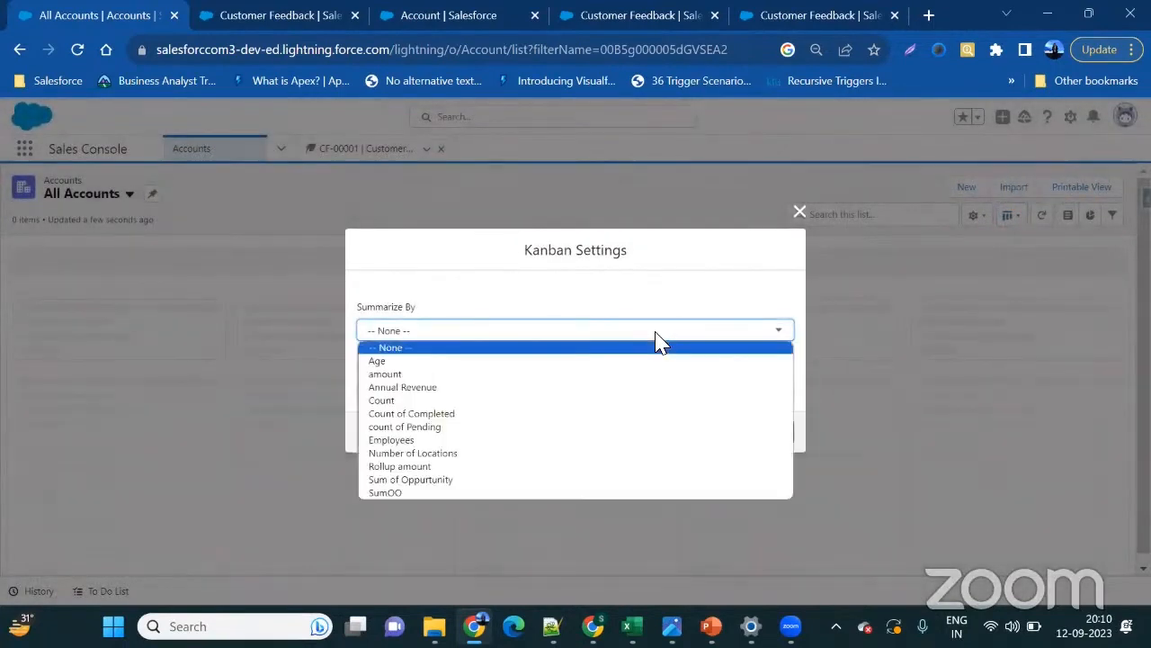
click(637, 394)
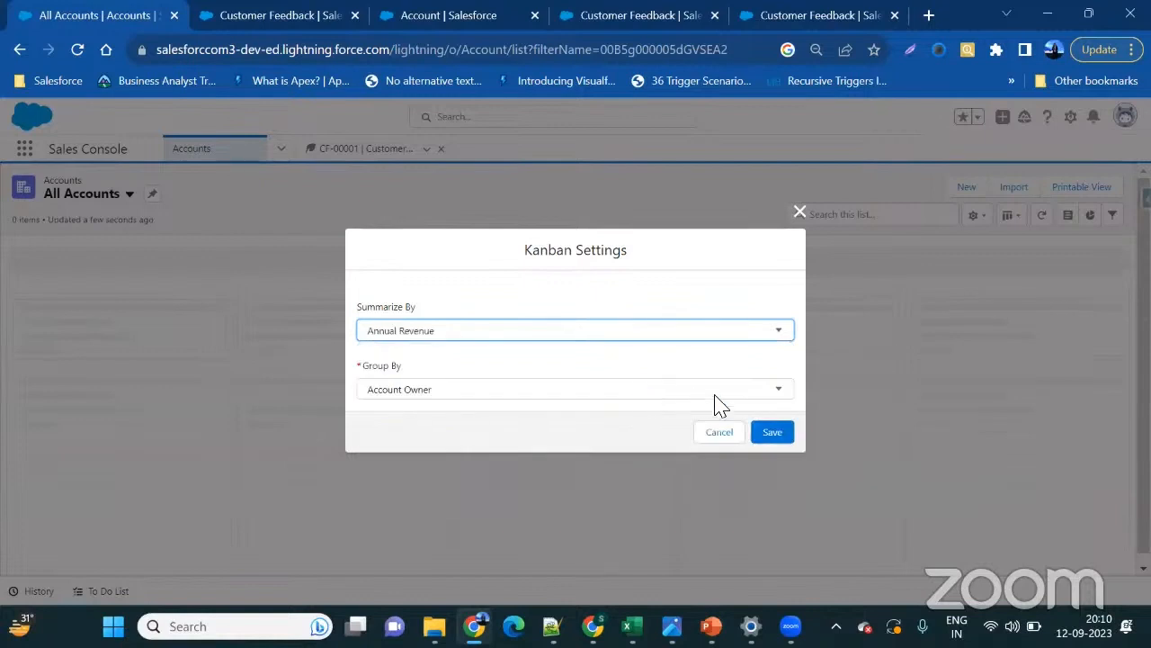
click(681, 394)
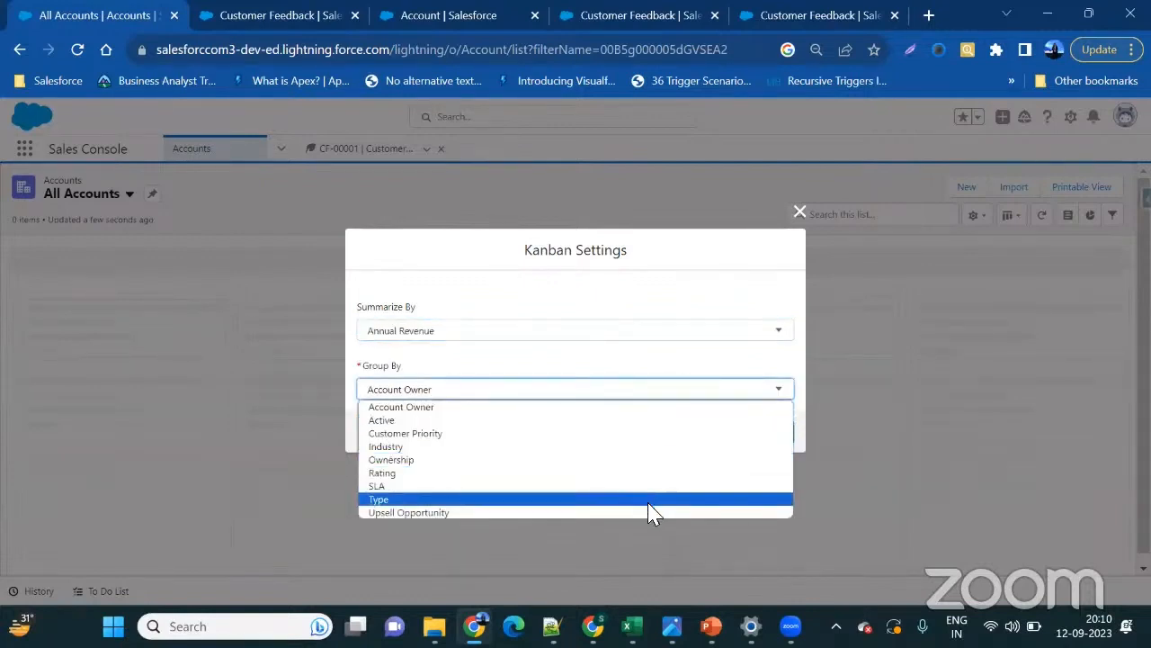
click(651, 499)
click(762, 441)
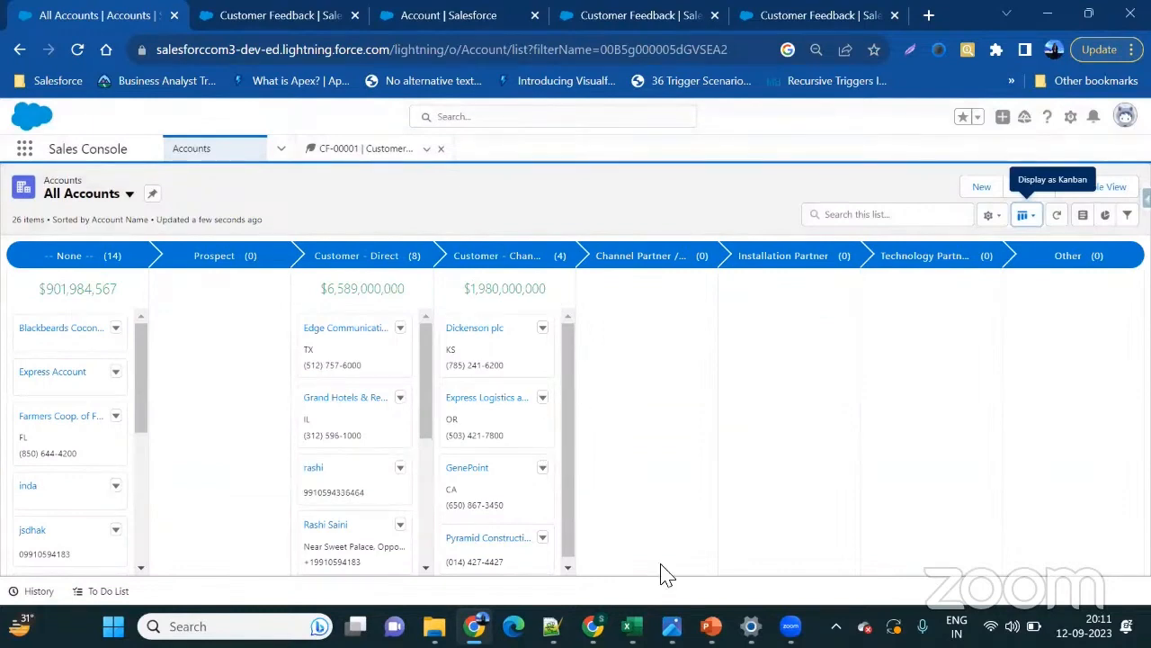
- Show the All Accounts list in Split View, and return it to the Table display
click(1025, 215)
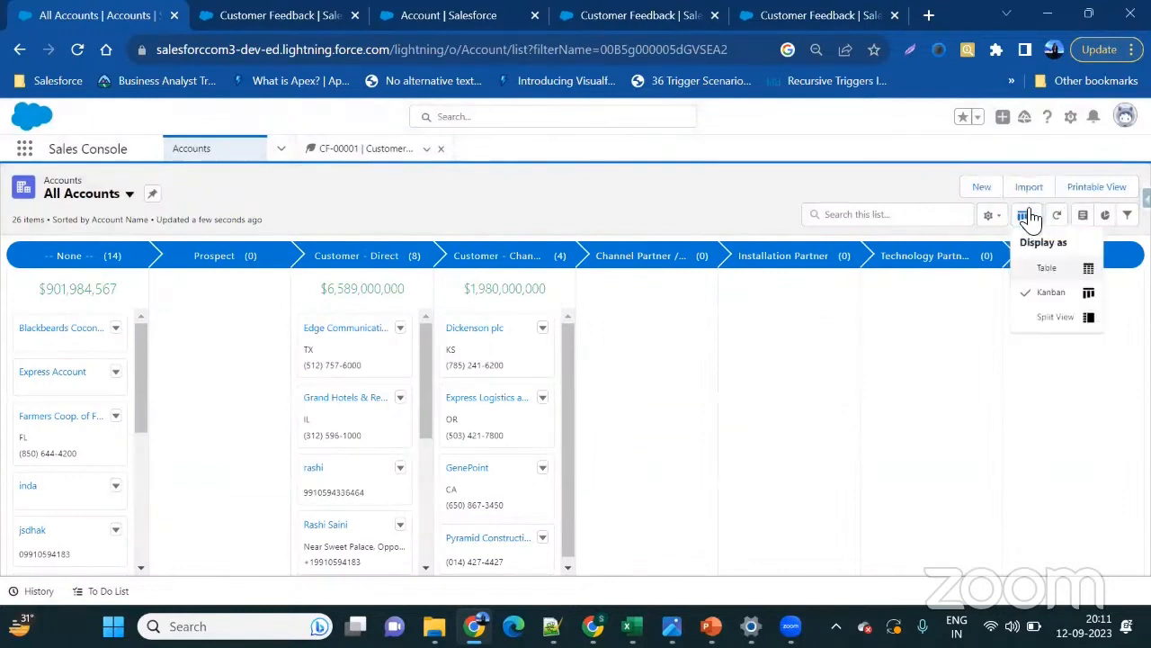
click(1043, 320)
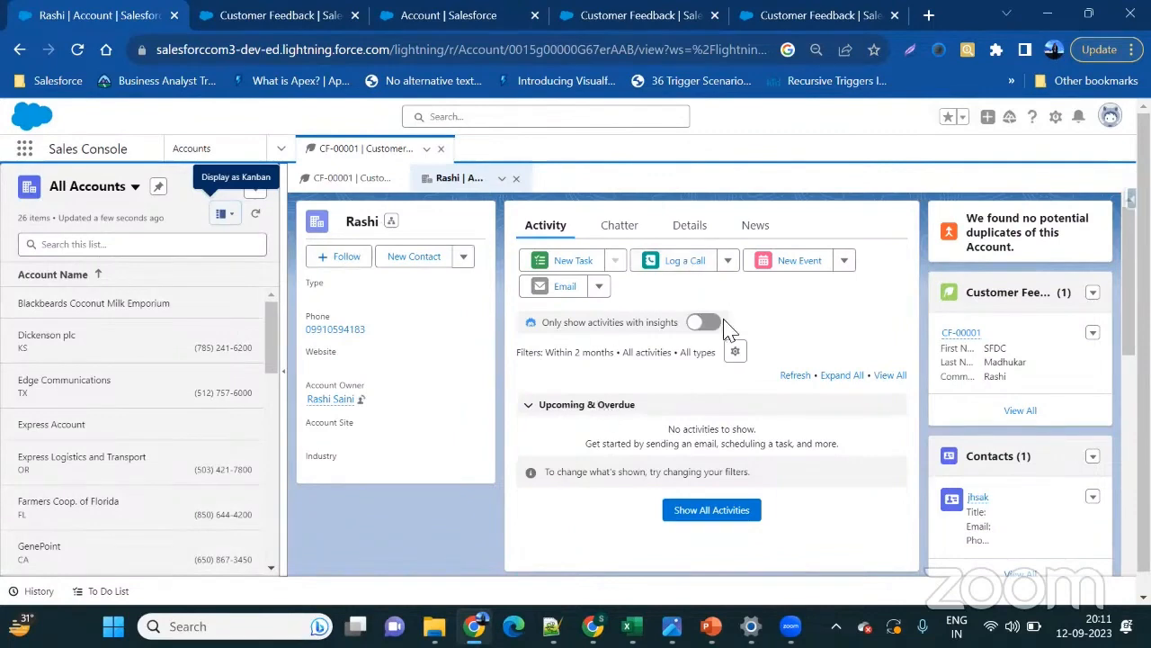
click(224, 216)
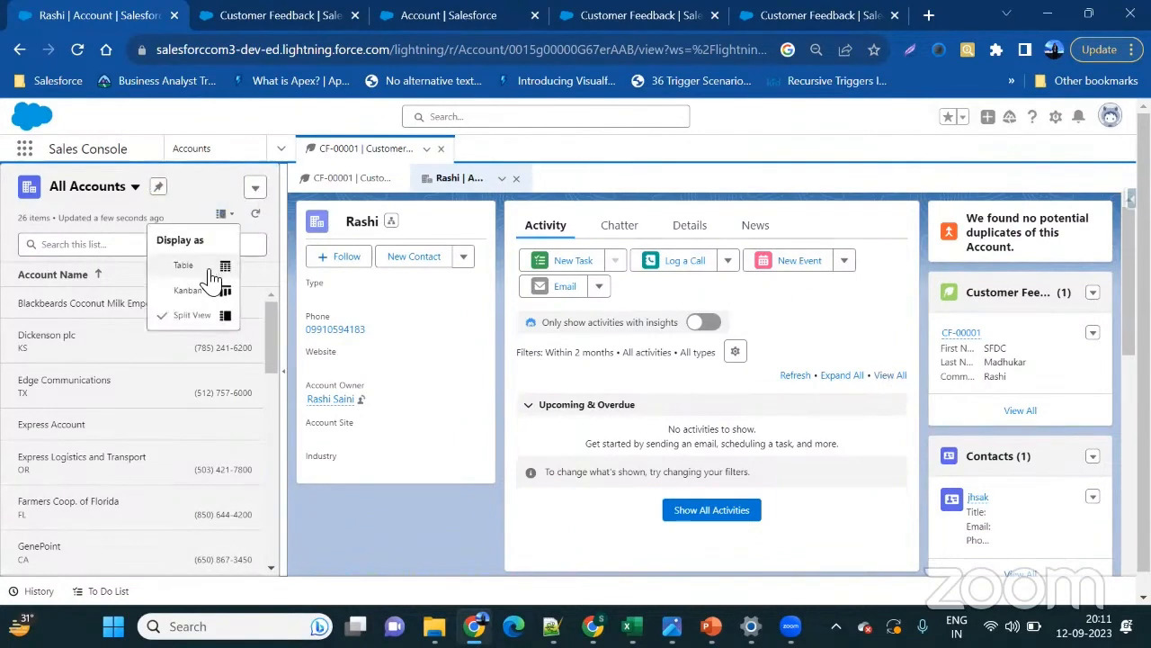
click(211, 268)
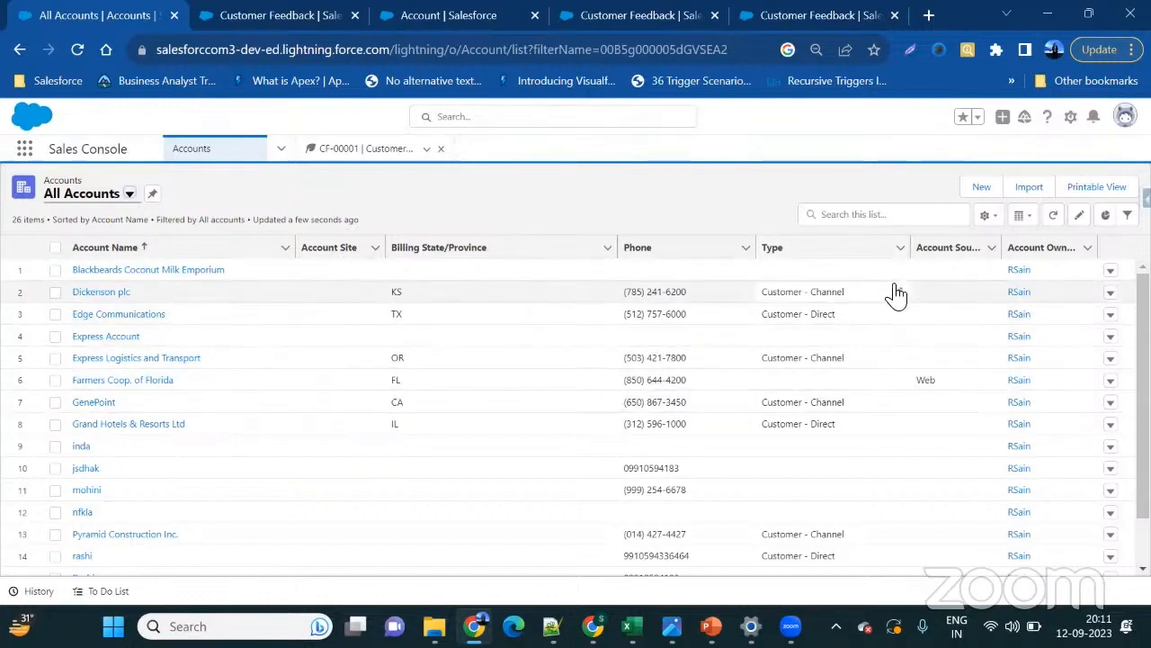
- Examine the Accounts By Industry chart and its per-industry breakdown for the All Accounts list, and close the charts
click(1105, 216)
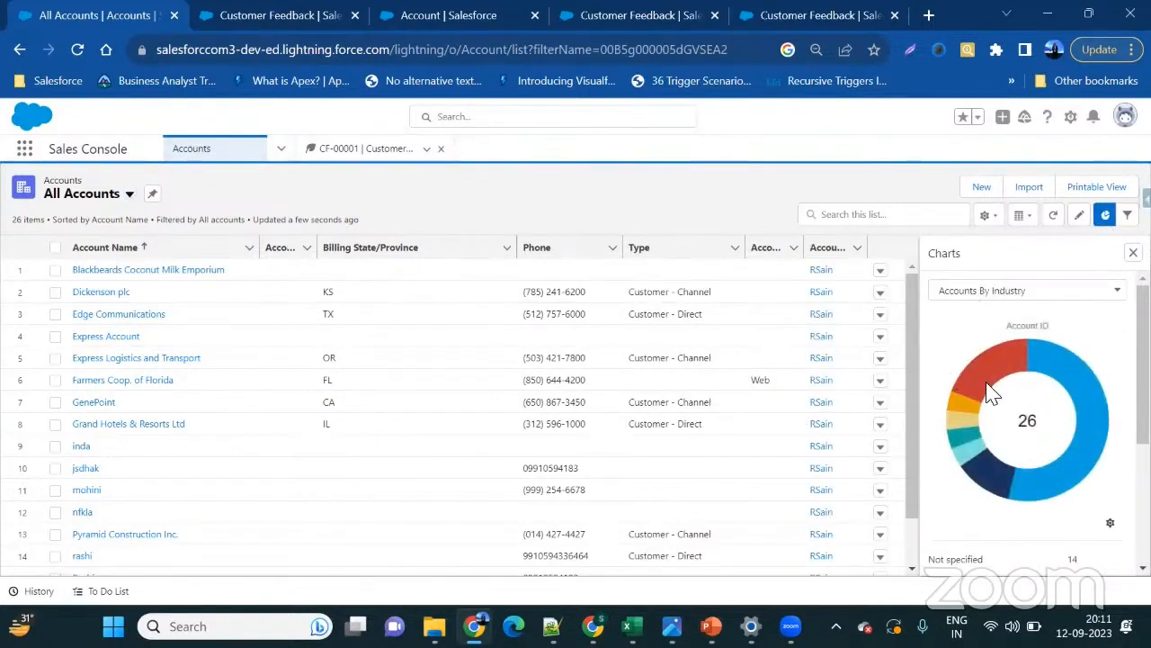
scroll(1041, 419, down, 3)
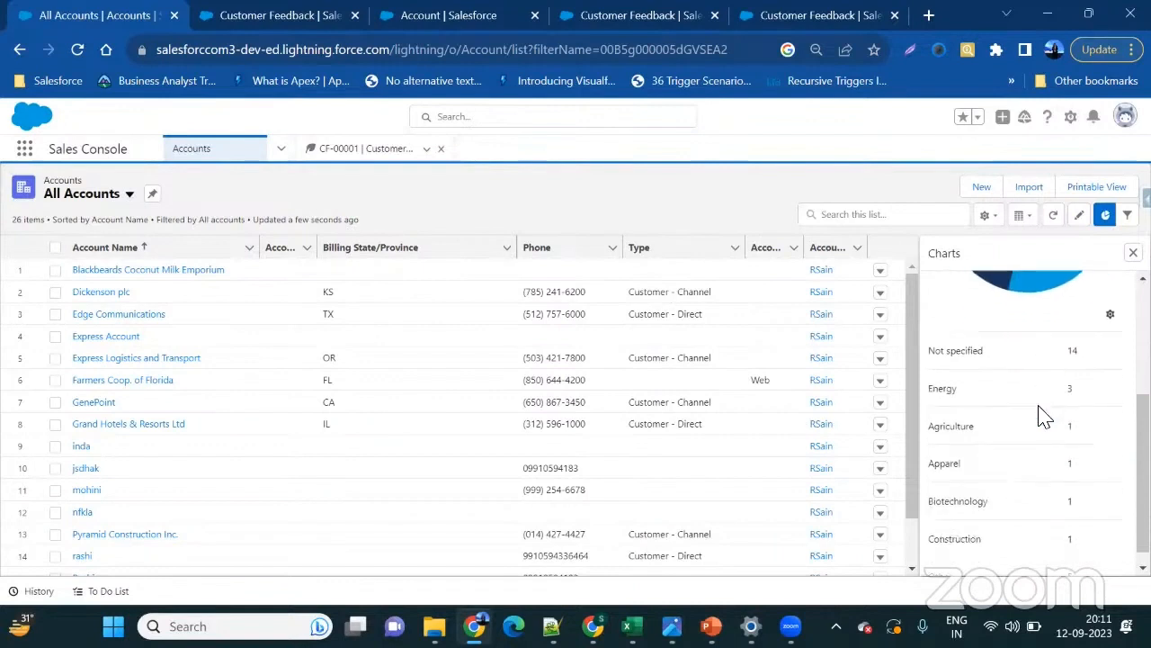
scroll(1043, 417, down, 1)
scroll(1035, 412, up, 4)
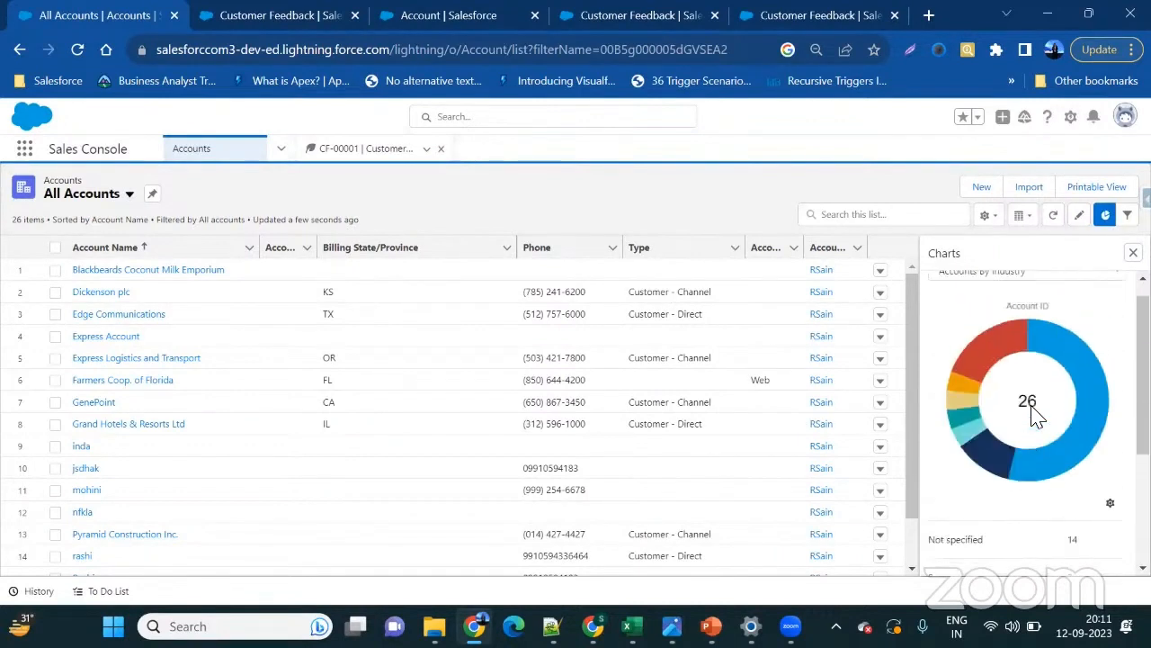
click(1030, 289)
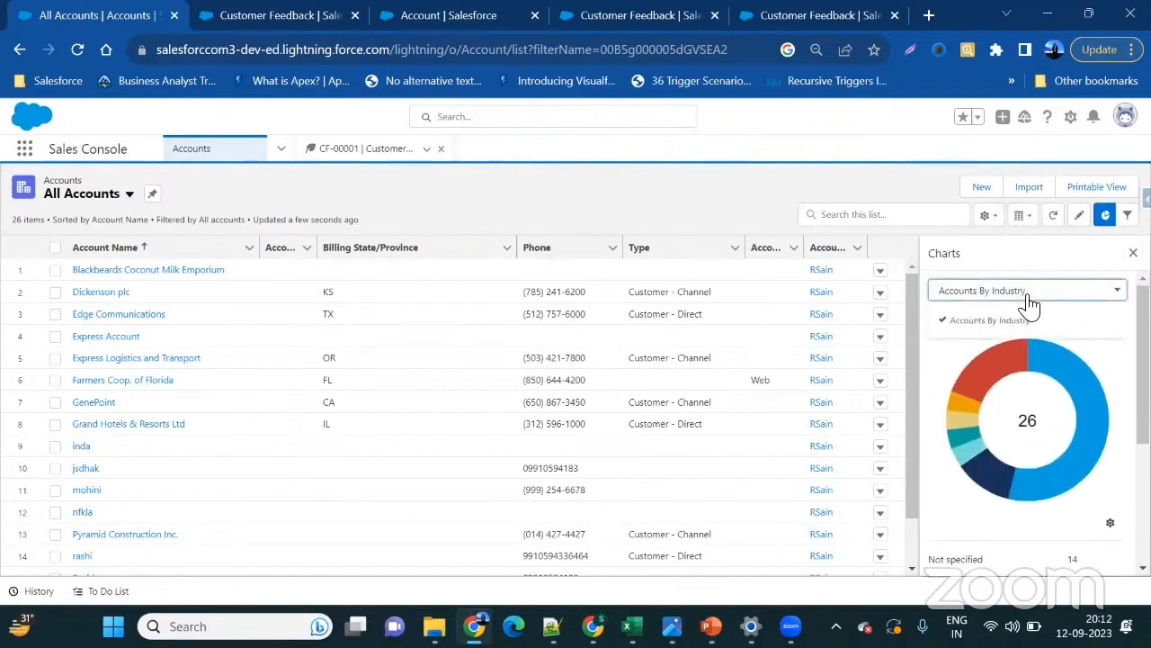
click(1019, 326)
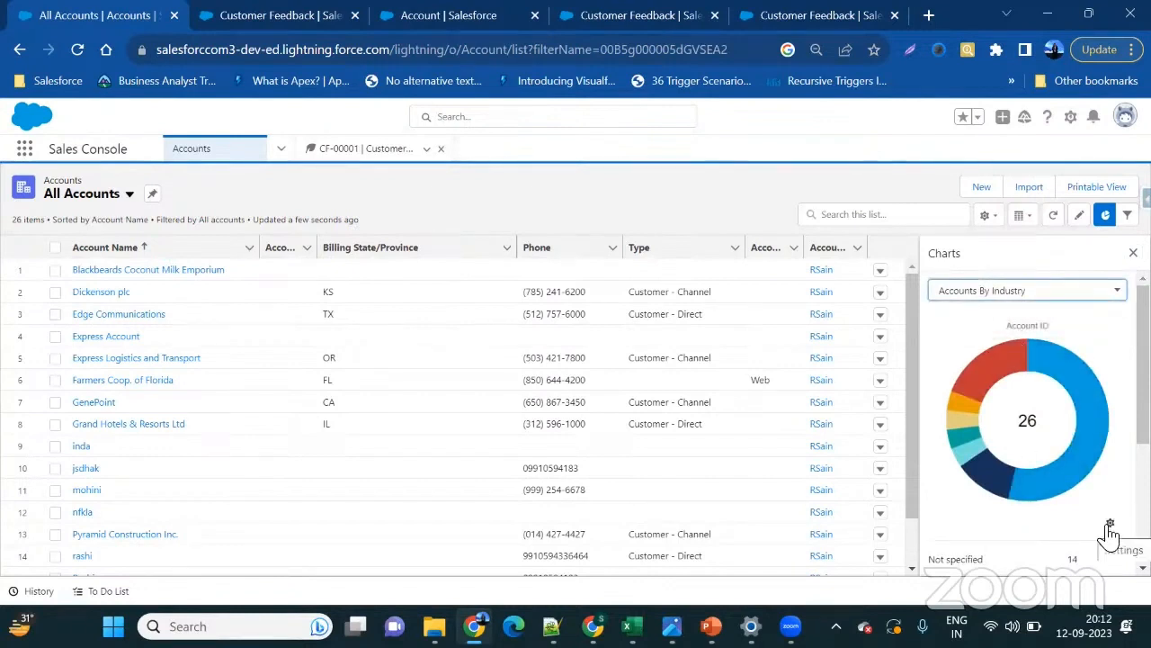
scroll(1110, 535, down, 3)
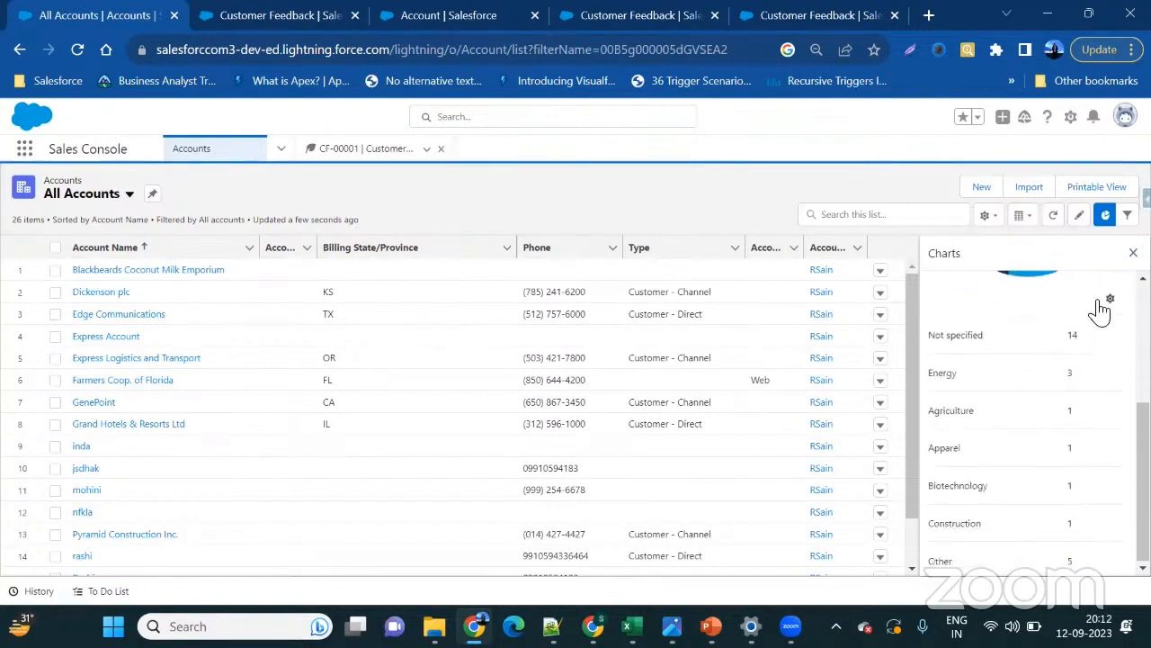
click(1133, 252)
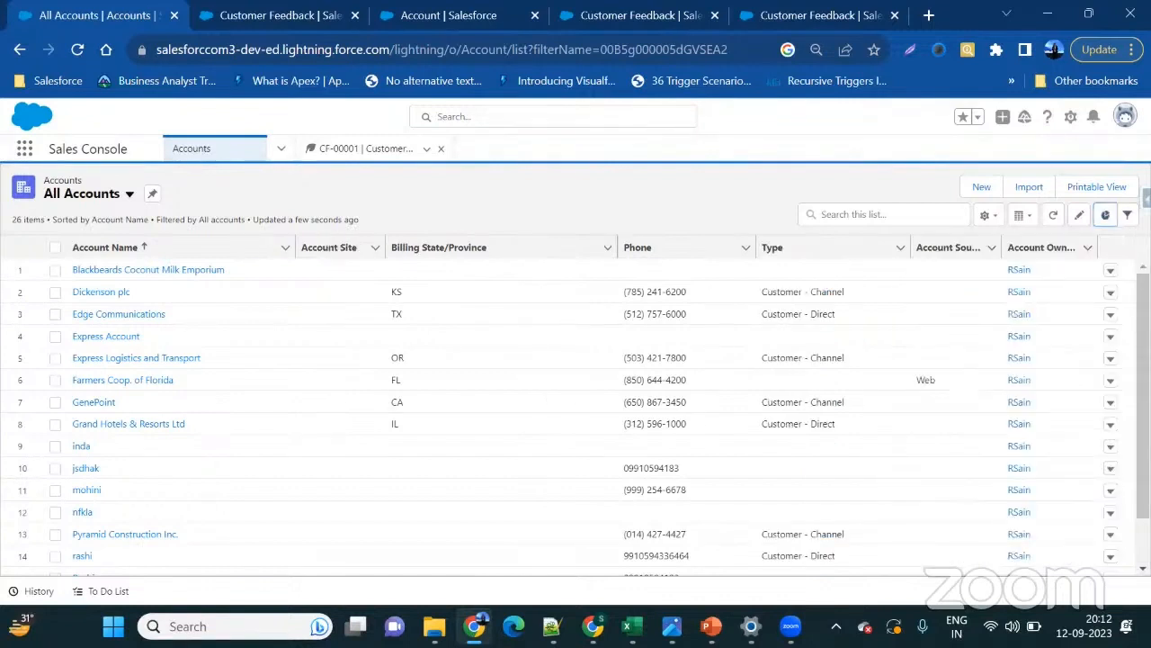
- Examine the field, operator and value options of a new All Accounts filter, discard the filter, and look through the account list
click(1127, 214)
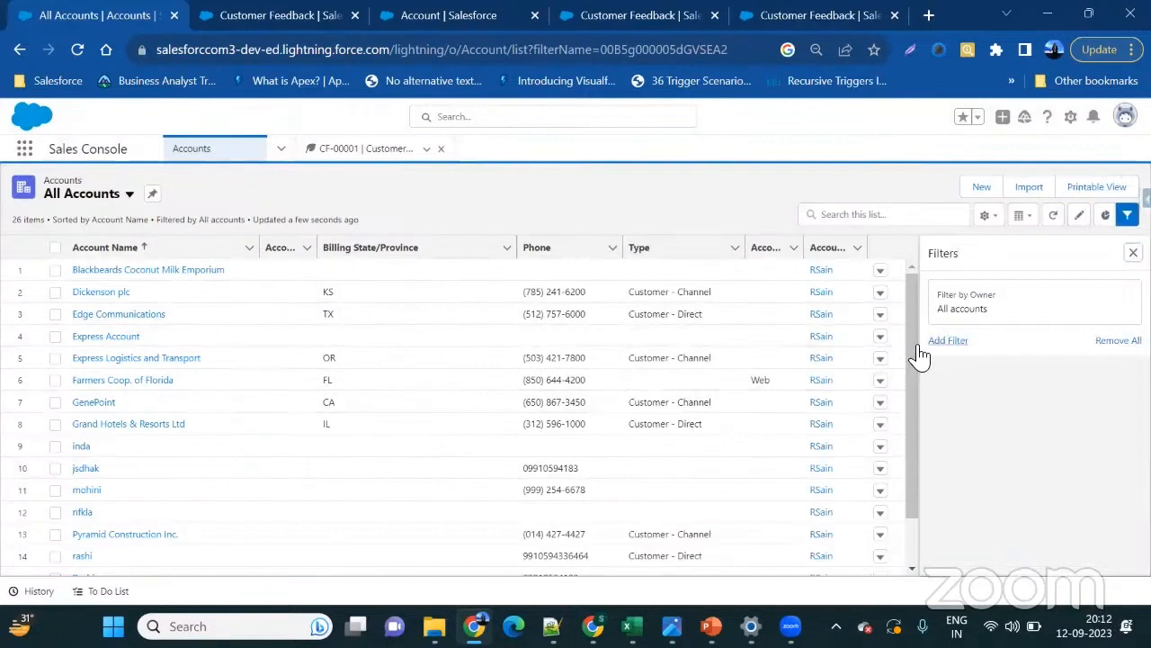
click(946, 339)
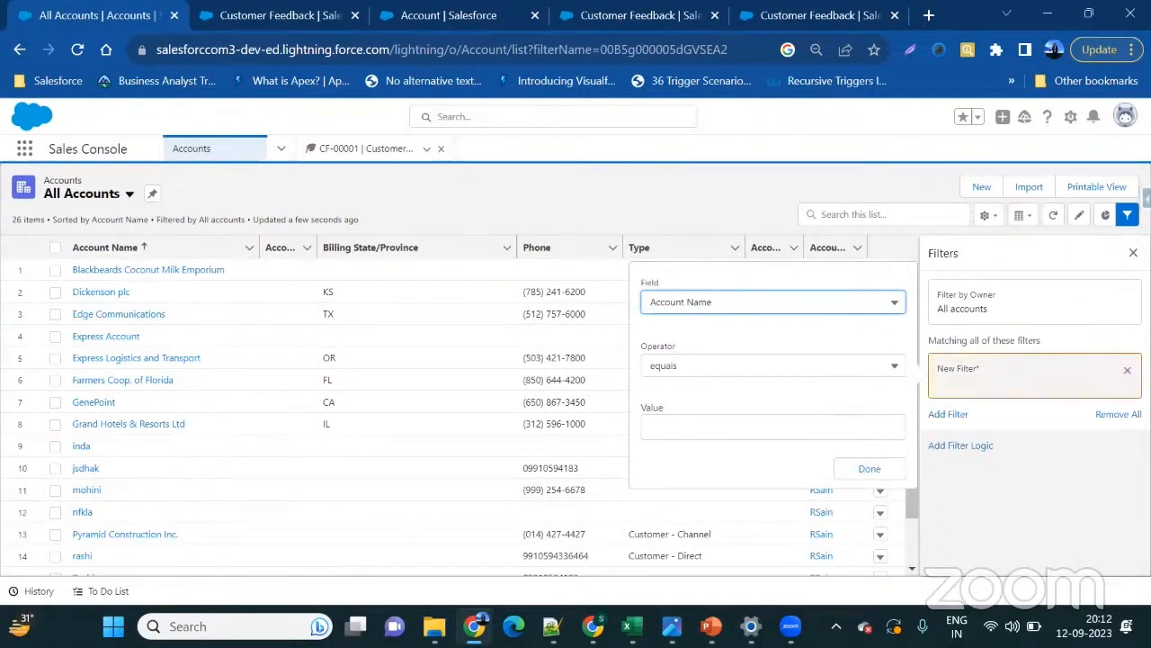
click(1127, 370)
click(1134, 253)
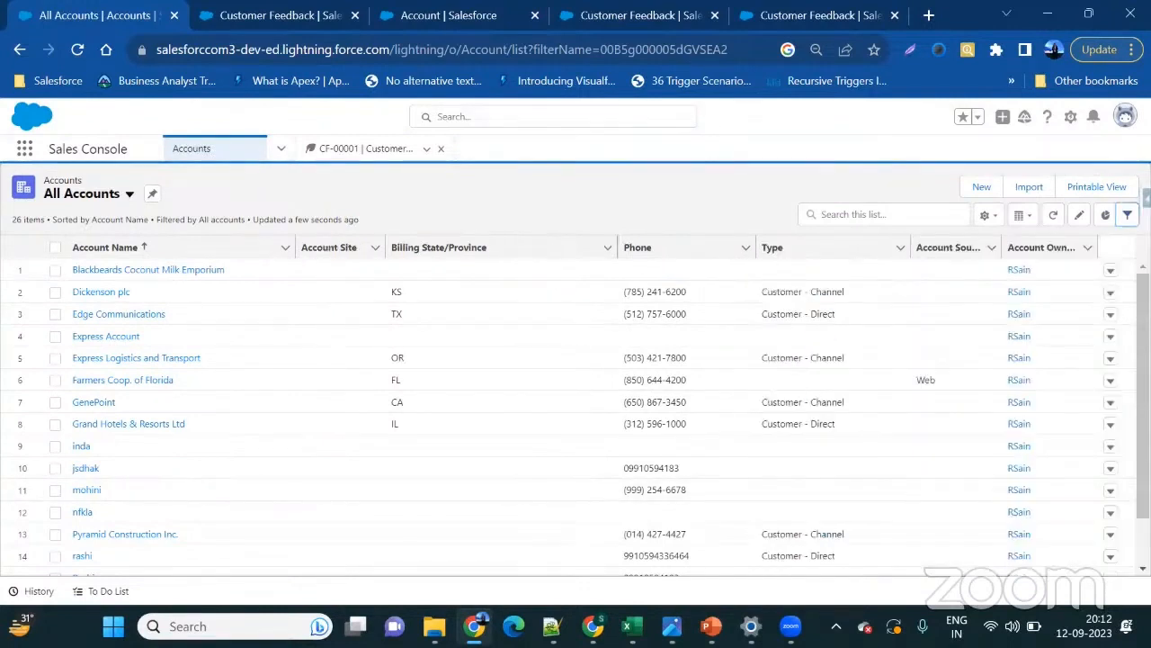
scroll(633, 461, down, 3)
scroll(632, 460, down, 1)
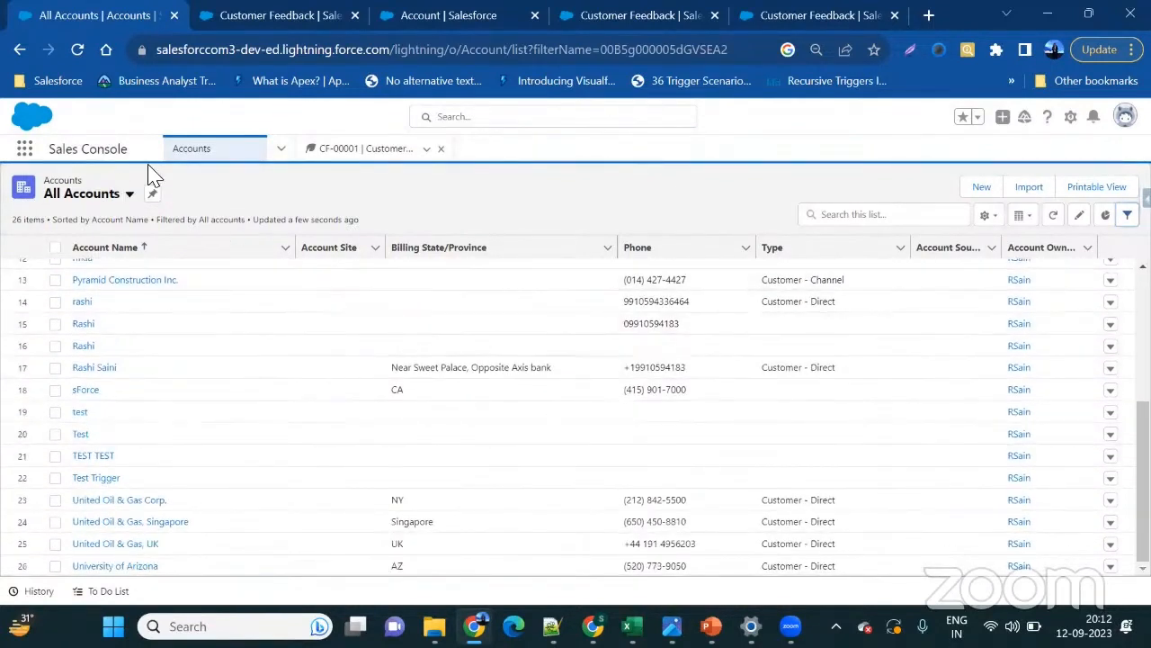
scroll(537, 387, up, 4)
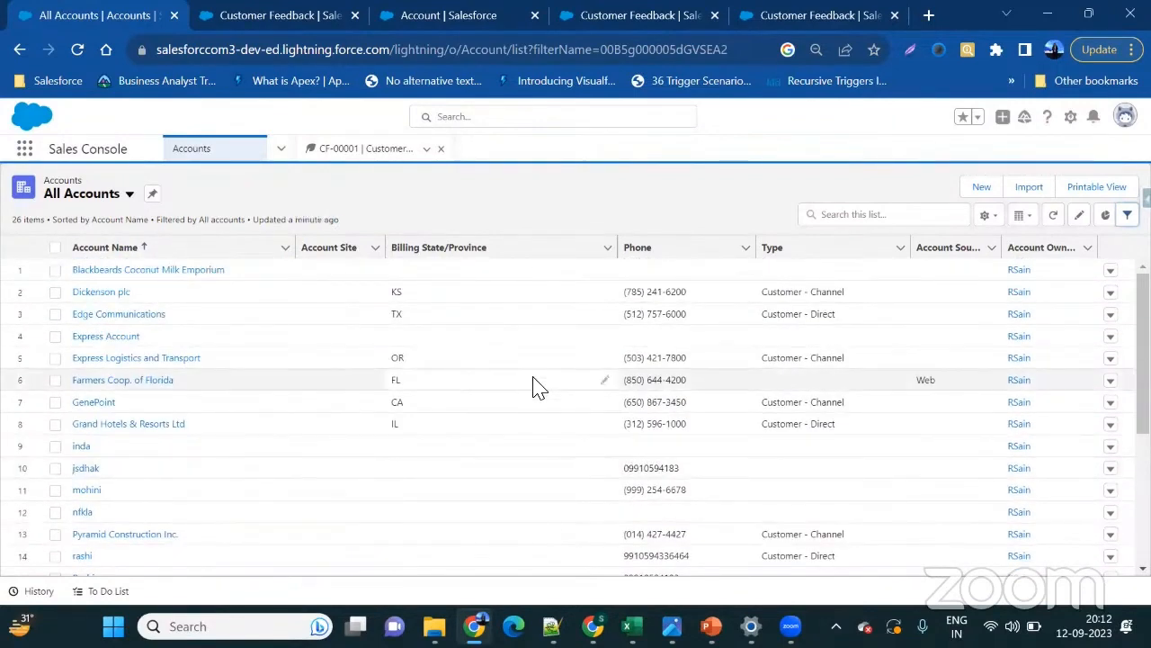
- Switch to the PowerPoint presentation to read the Sorting and filtering list views slide, and return to the Salesforce account list
mouse_move(711, 626)
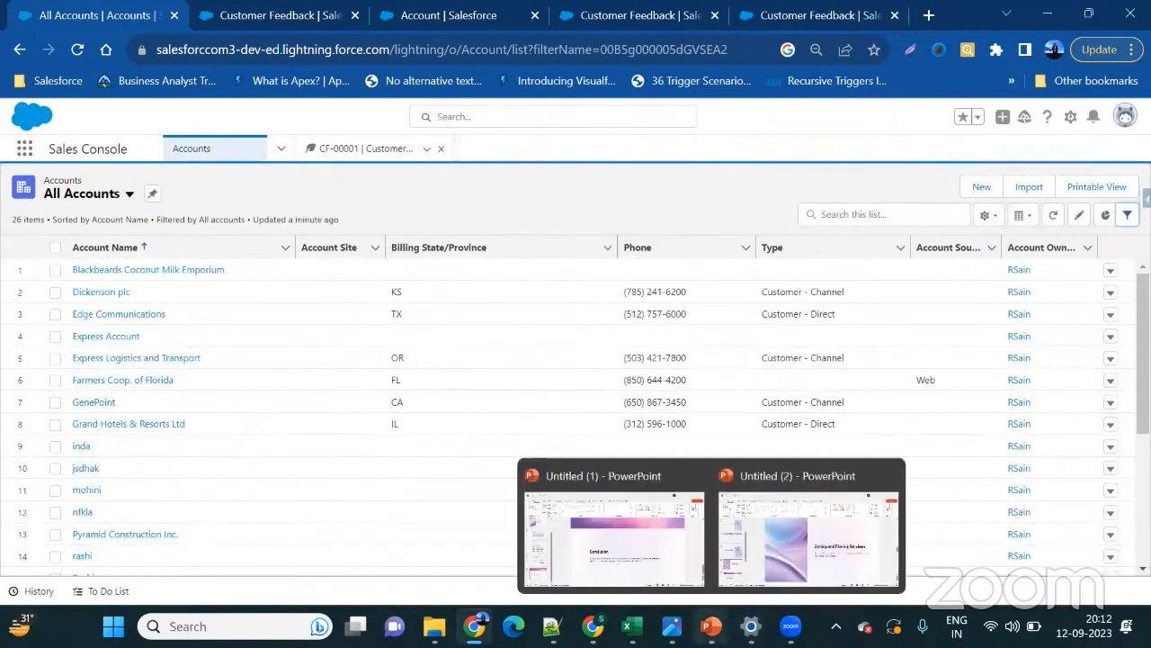
click(754, 565)
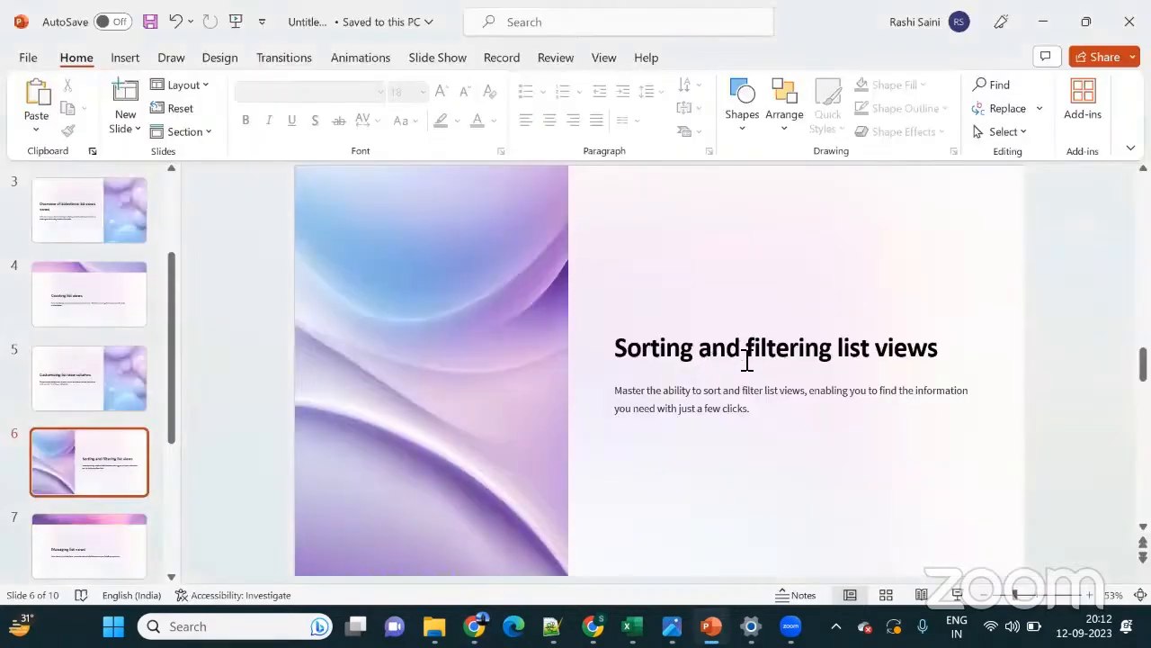
click(1042, 23)
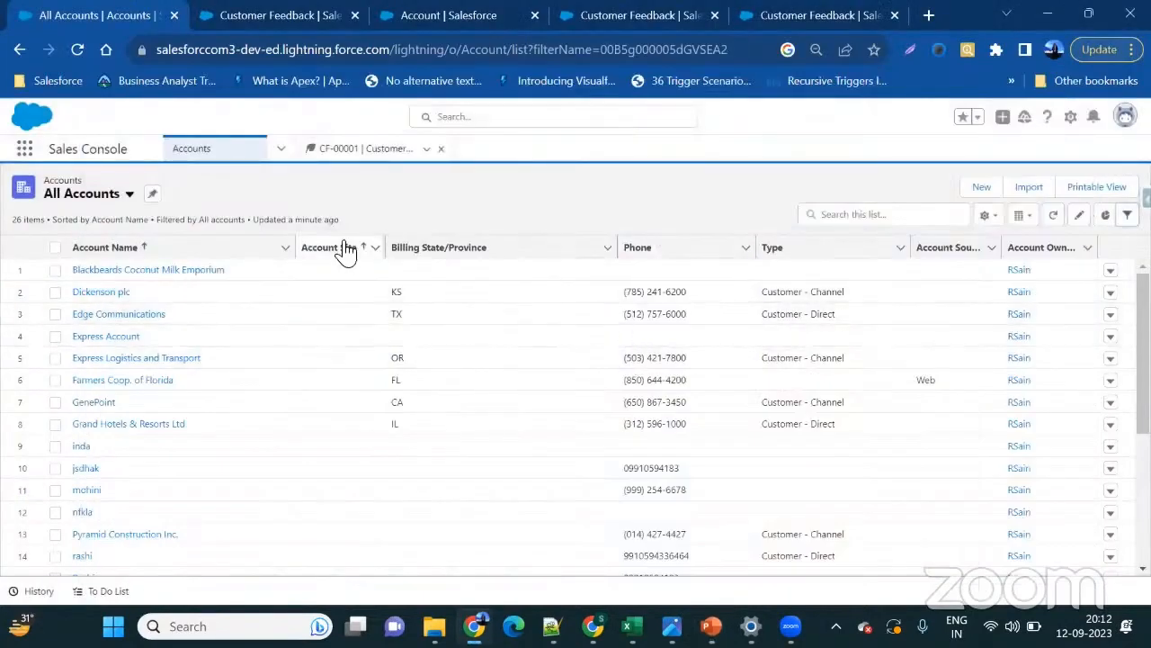
- Add Annual Revenue and amount to the visible fields of the All Accounts list
click(985, 219)
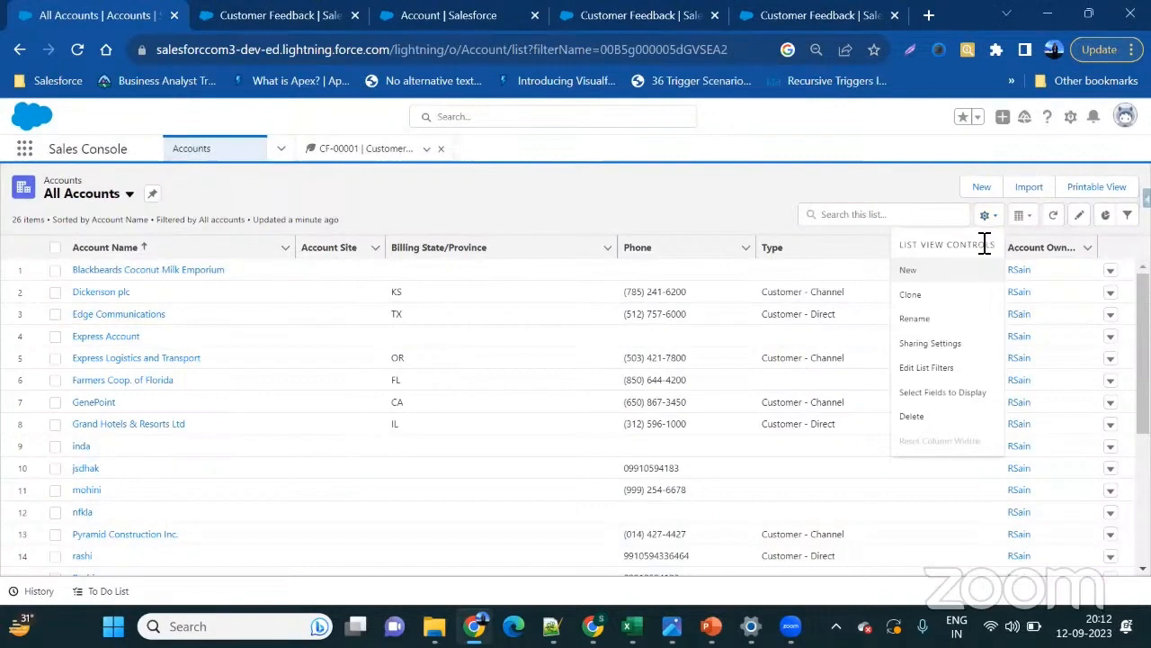
click(942, 393)
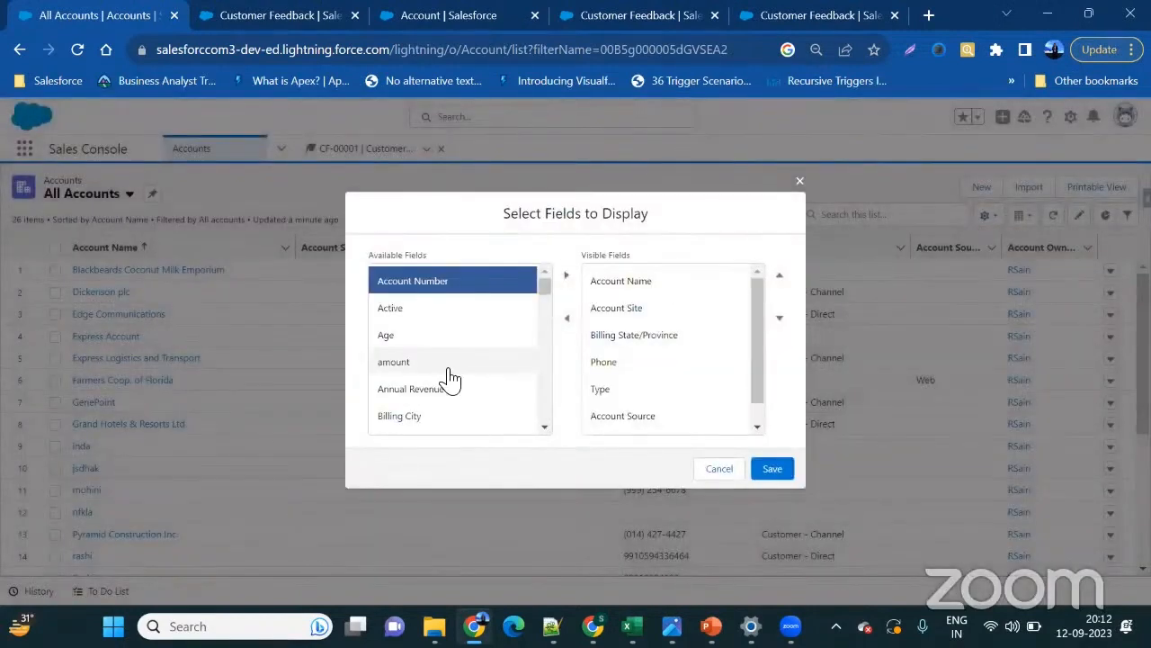
scroll(450, 381, down, 1)
click(444, 311)
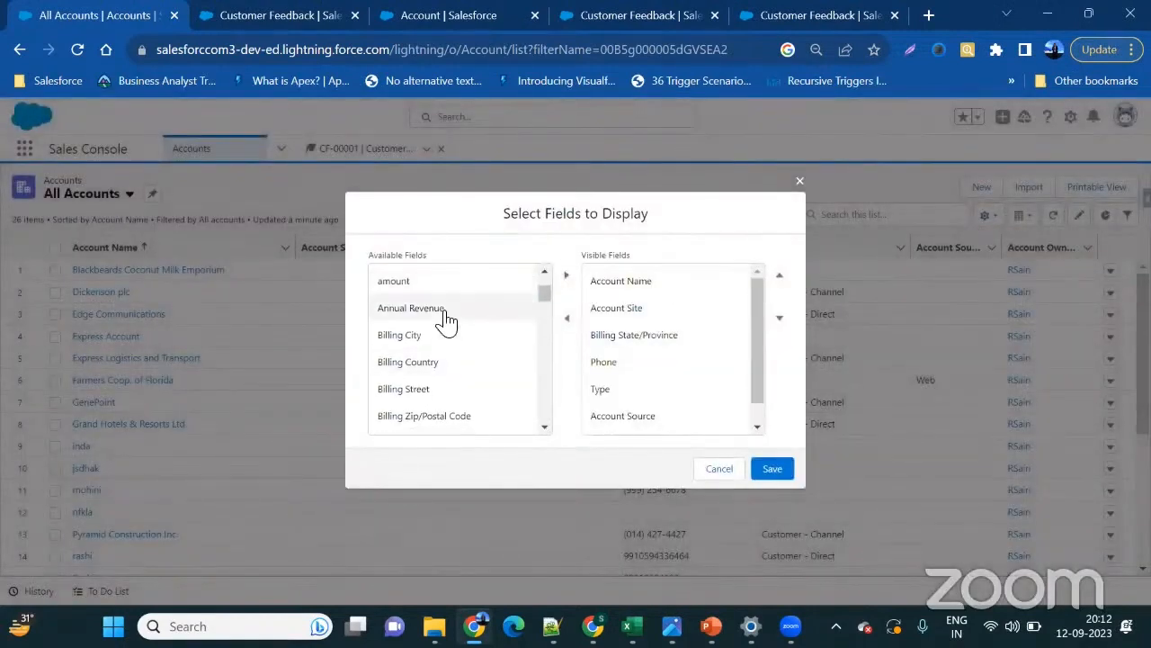
click(565, 281)
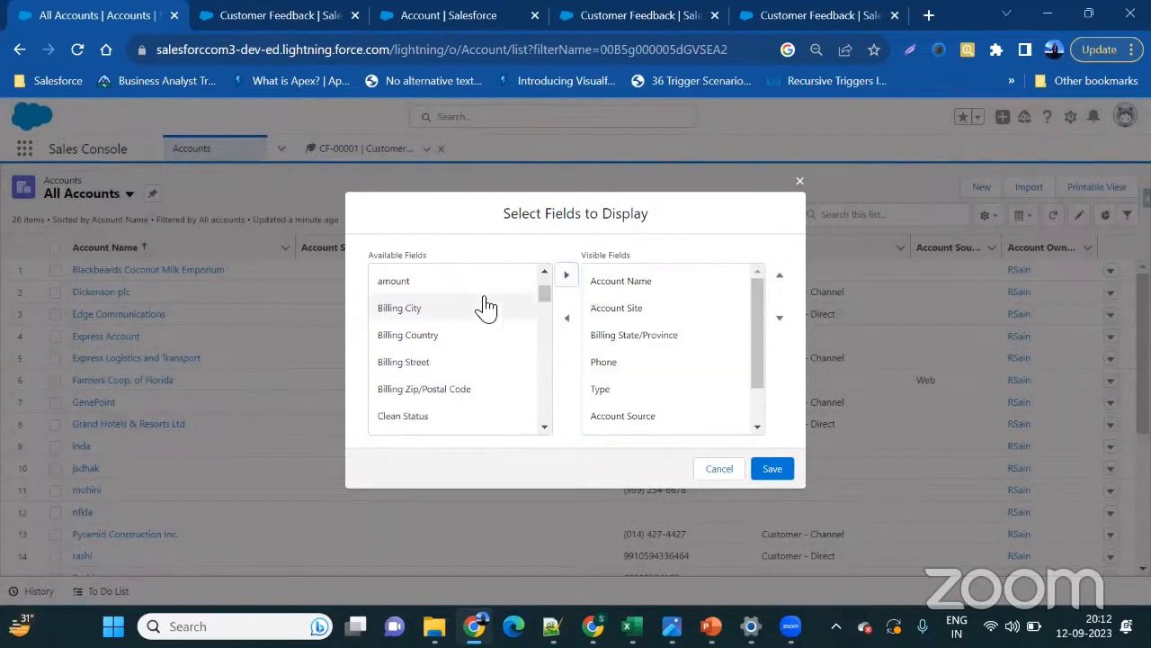
click(490, 284)
click(566, 274)
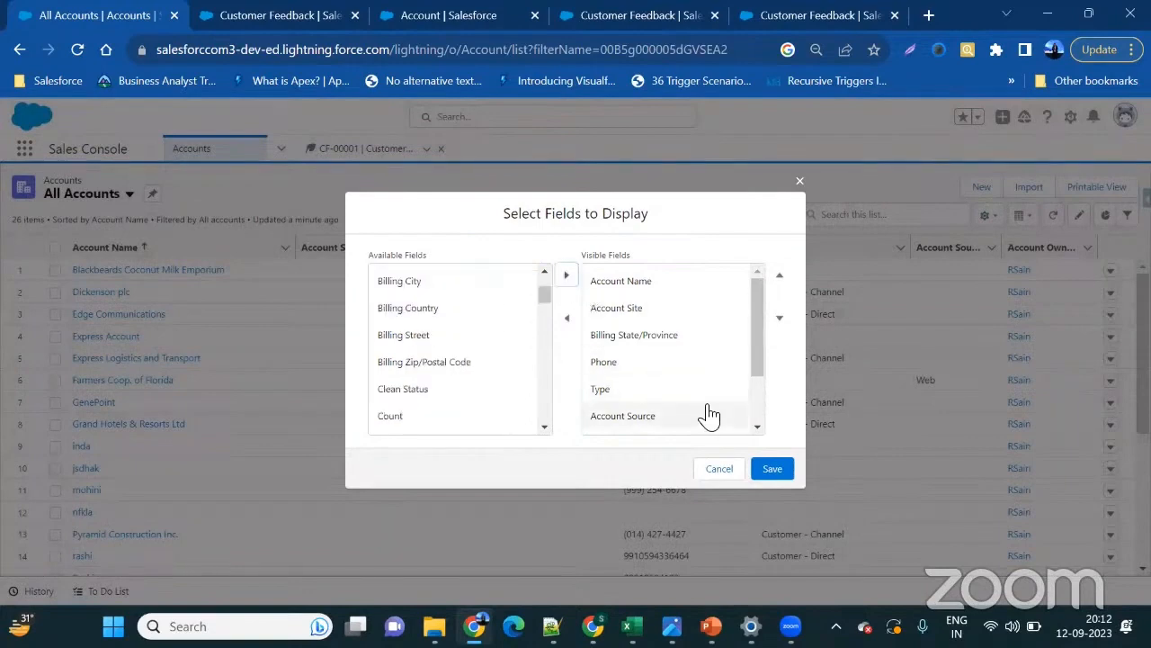
- Move Annual Revenue and amount together to directly above Account Owner Alias, and save the field selection
click(710, 415)
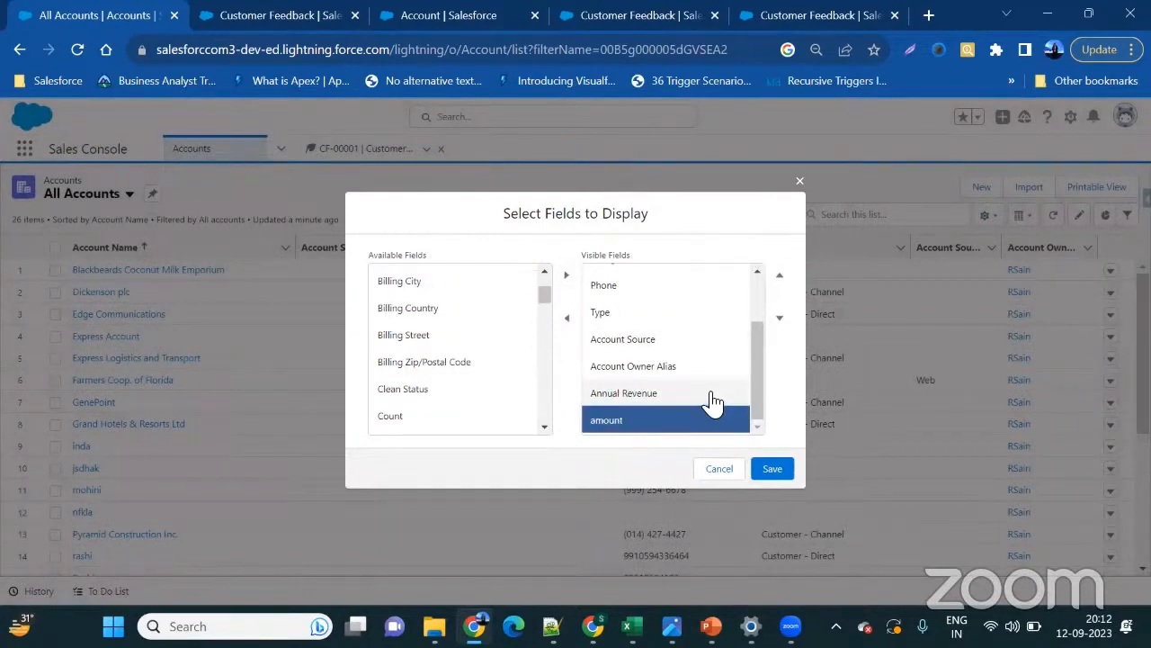
shift+click(711, 396)
click(782, 281)
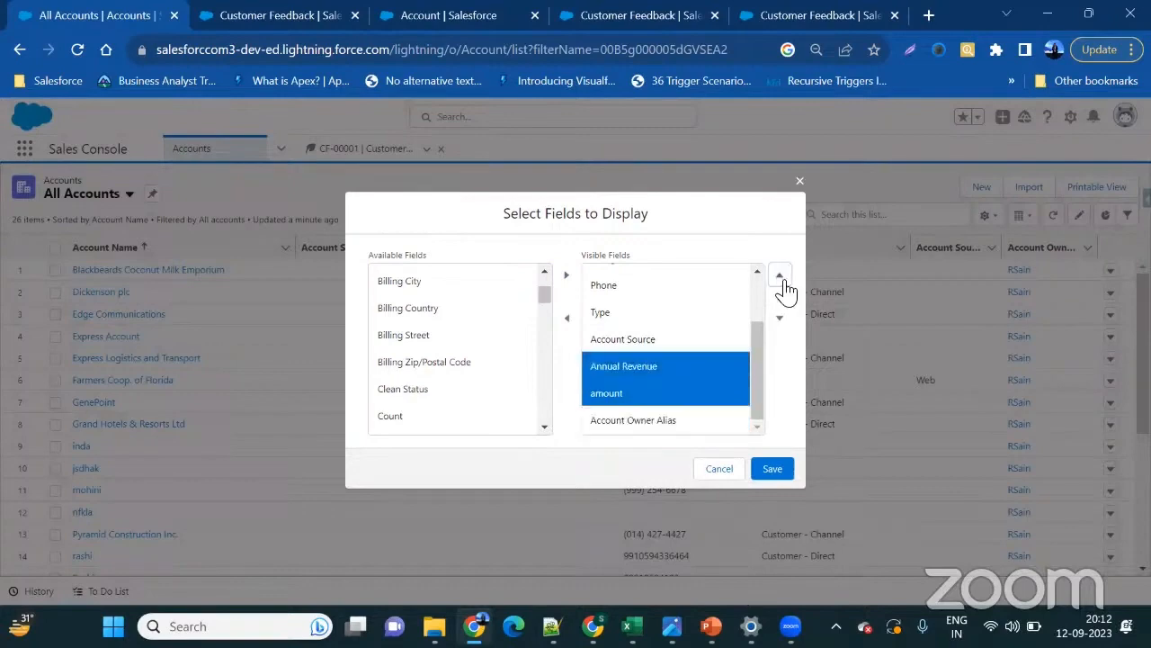
click(771, 468)
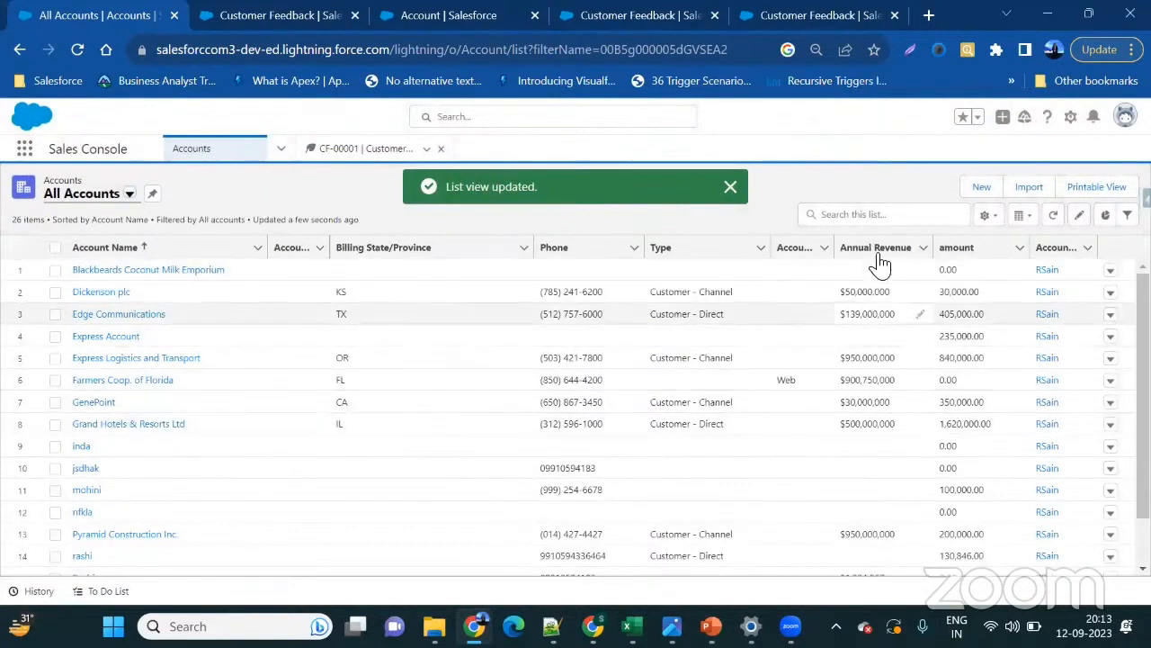
- Sort the All Accounts list by Annual Revenue in ascending order, review it, and reverse it to descending order
click(913, 255)
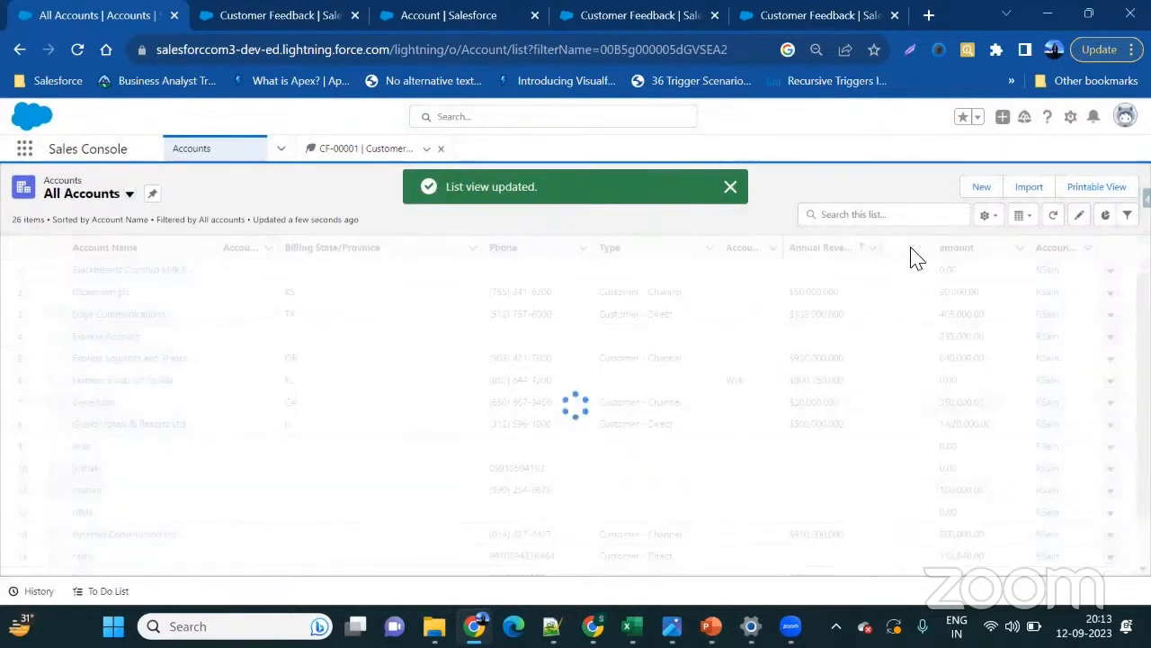
scroll(887, 405, down, 3)
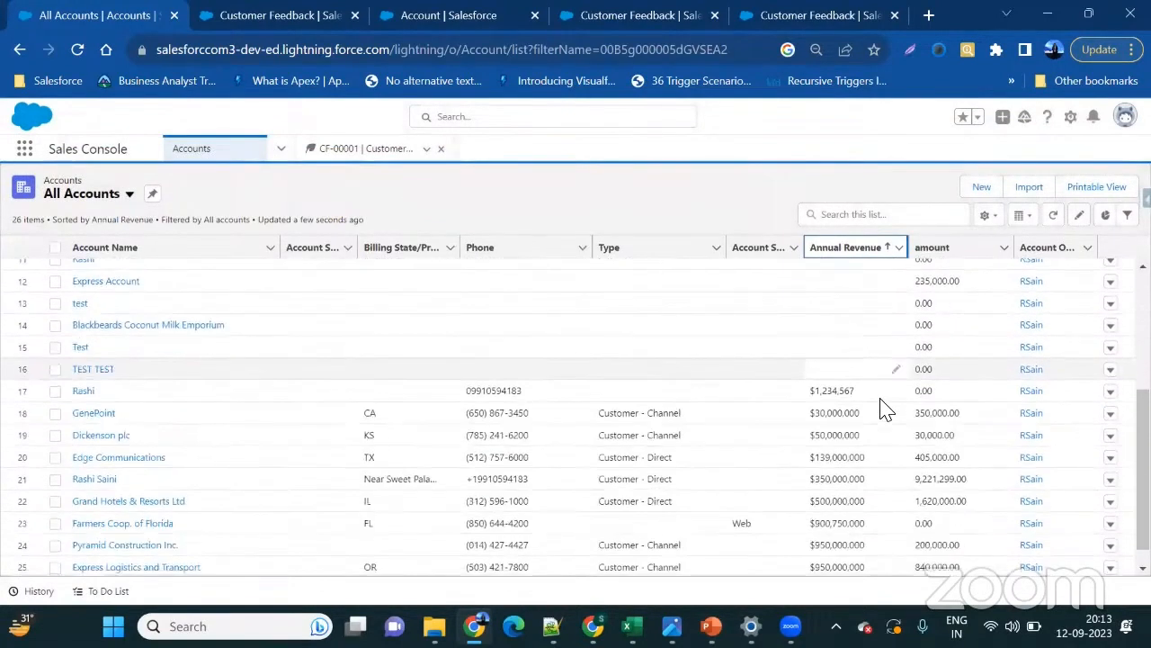
click(888, 250)
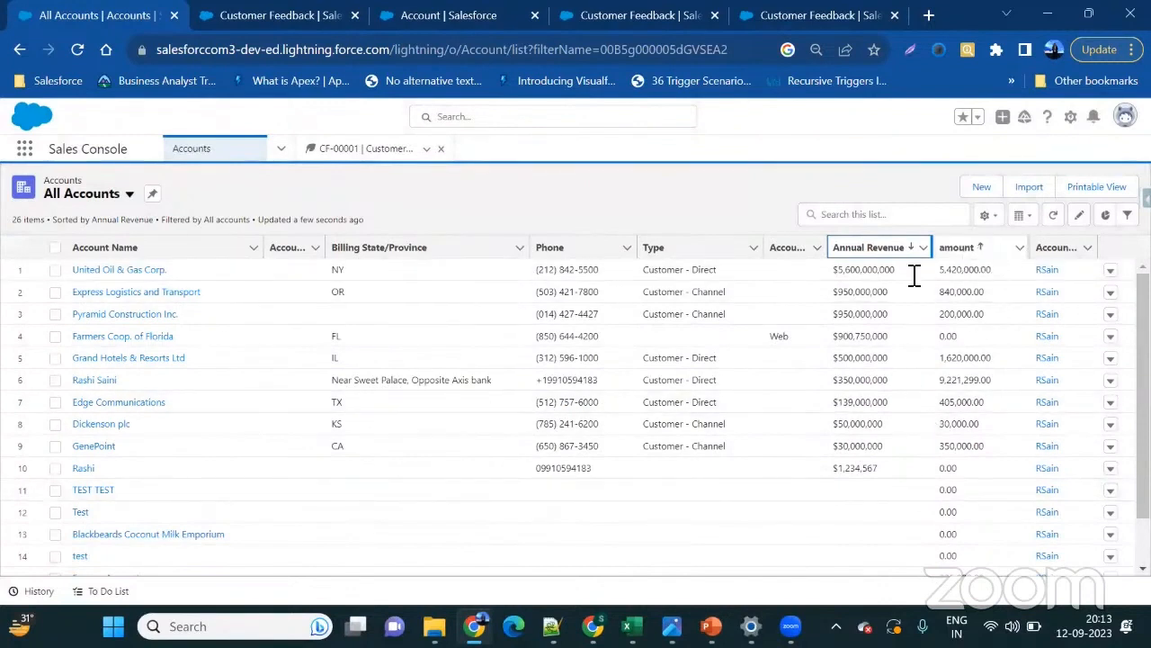
- Sort the All Accounts list by amount, first ascending and finally descending, and review the sorted accounts
click(971, 248)
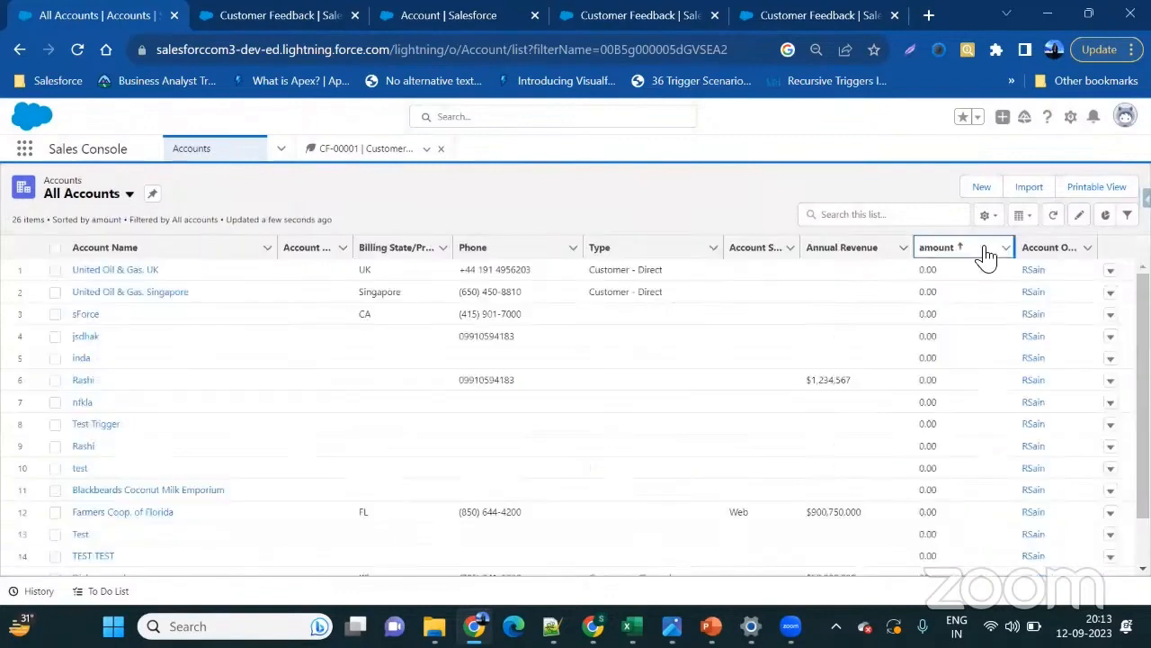
click(968, 251)
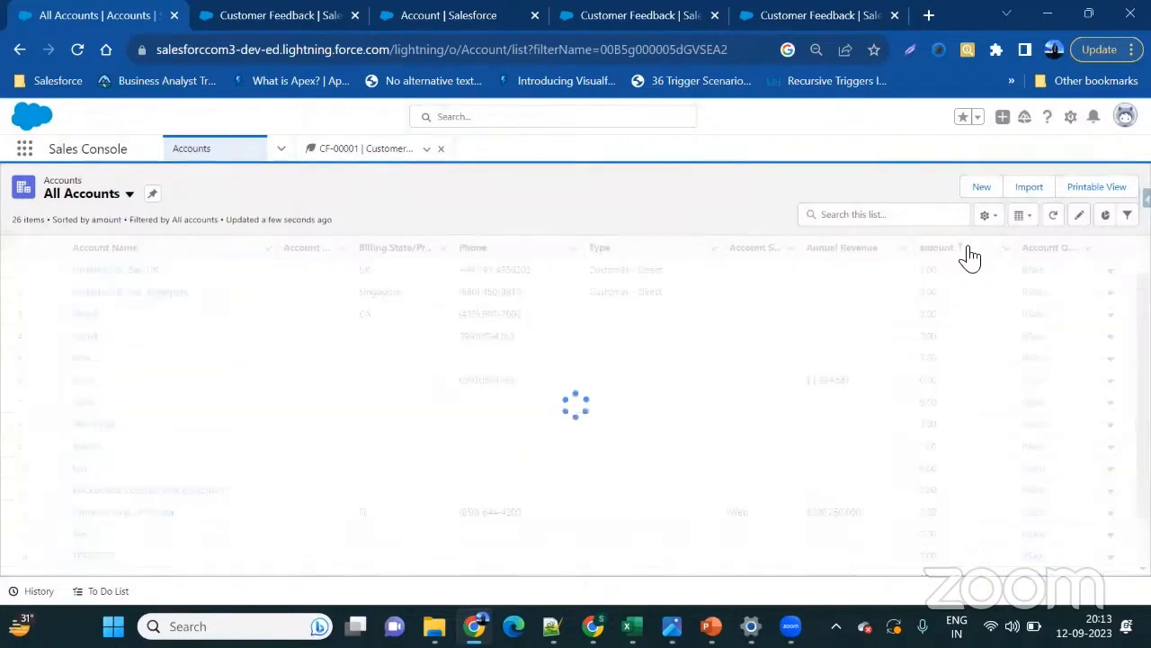
scroll(849, 540, down, 2)
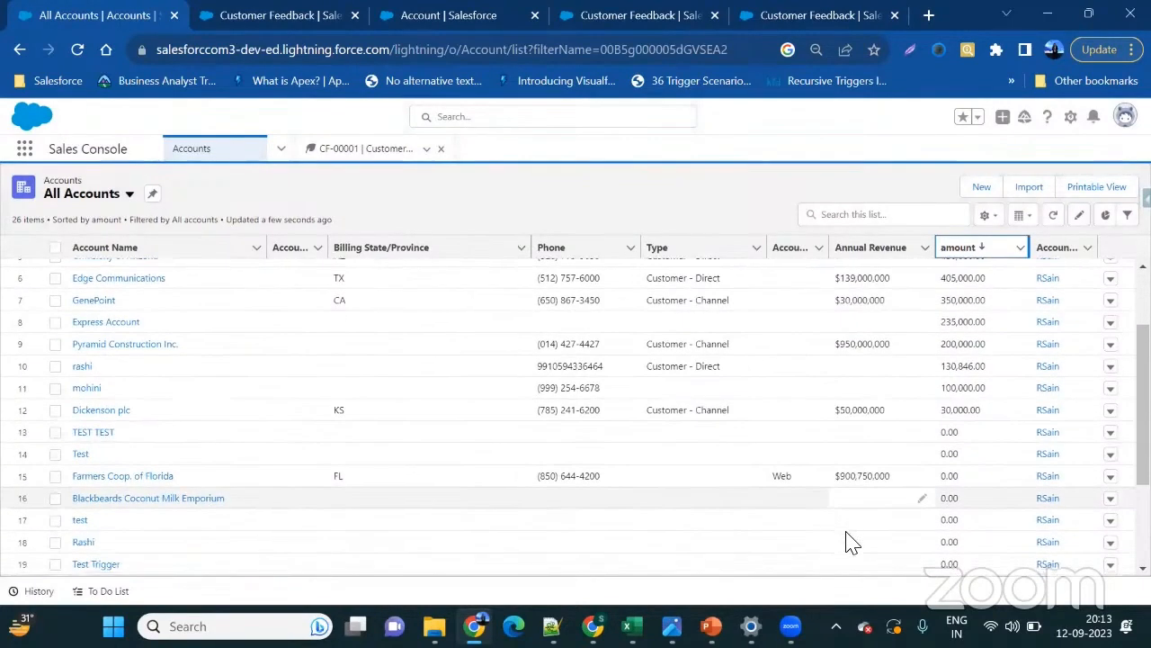
scroll(850, 543, down, 3)
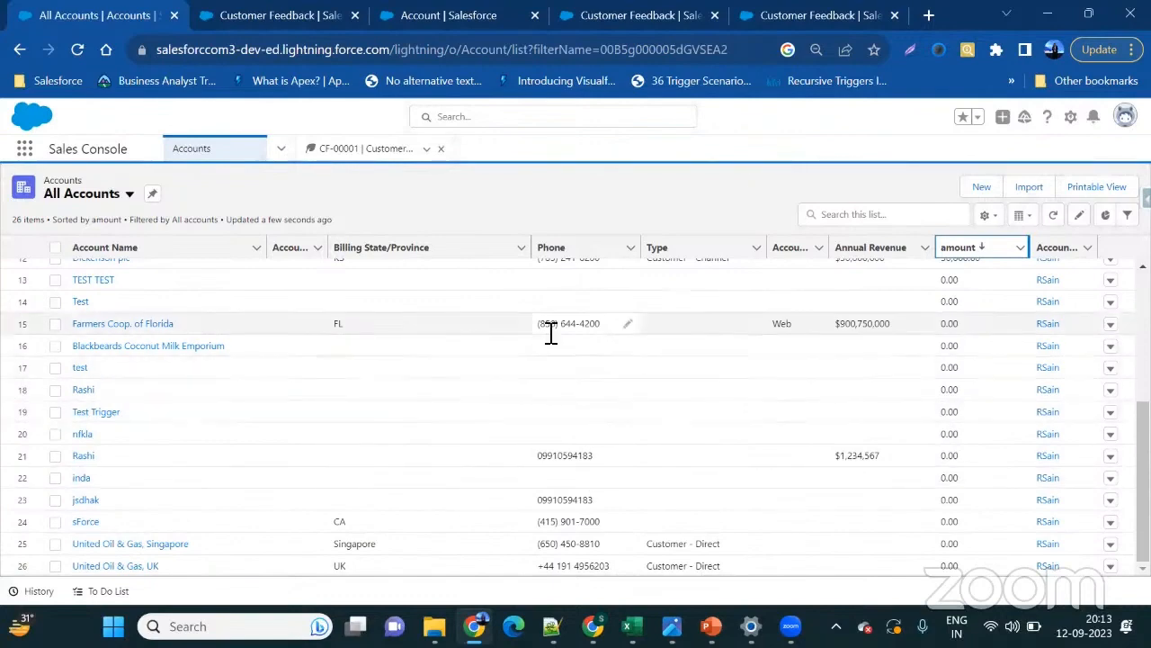
scroll(549, 331, up, 3)
- Switch to the PowerPoint presentation, read the slides on managing list views and required field validation, and return to Salesforce
mouse_move(711, 626)
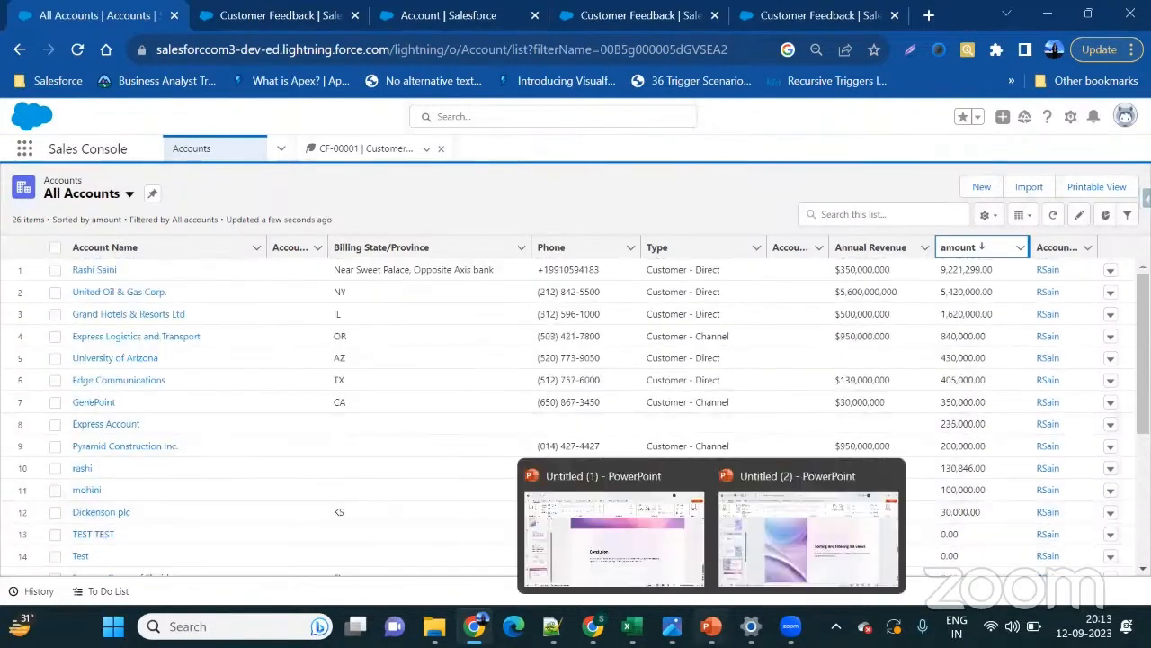
click(764, 545)
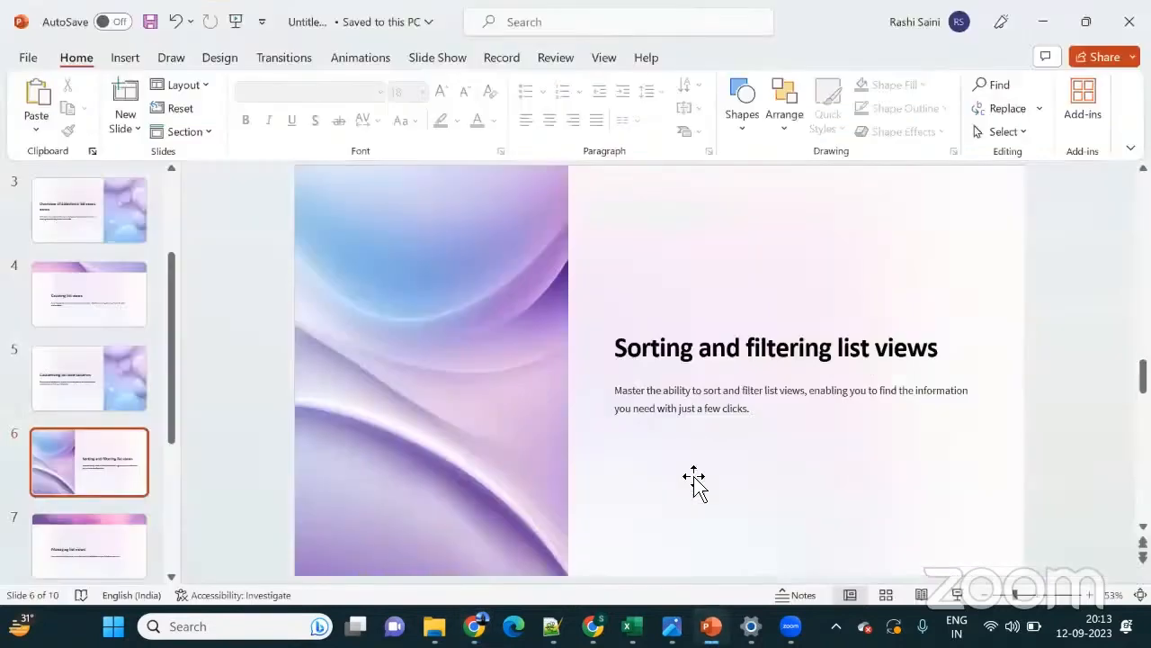
key(Page_Down)
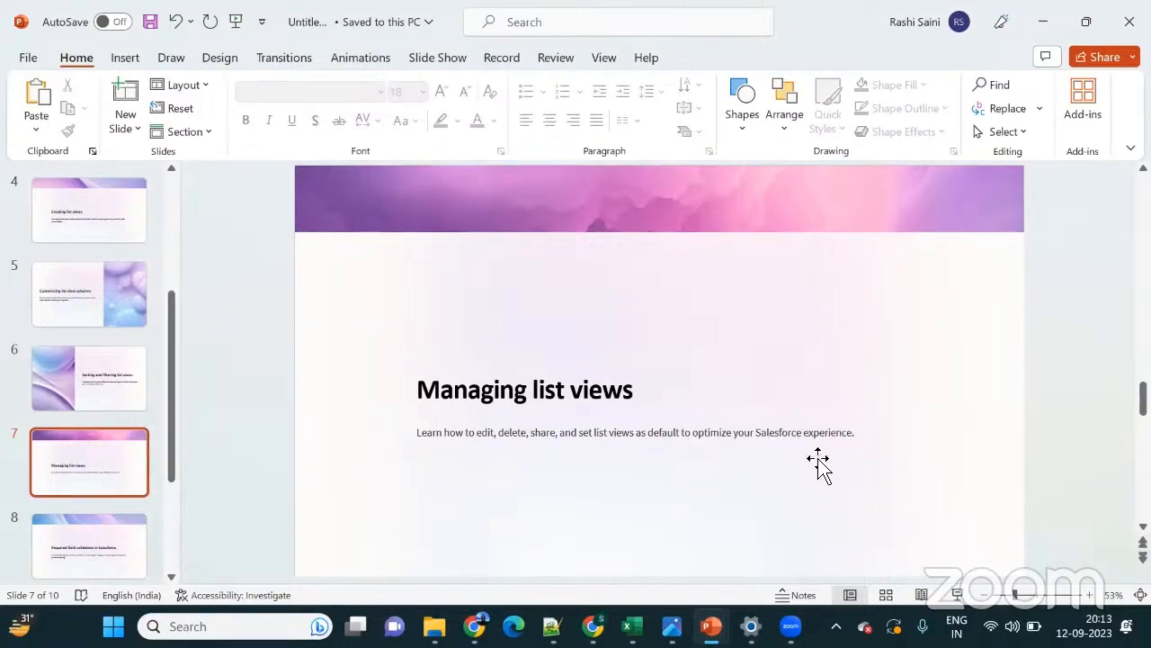
scroll(819, 463, down, 1)
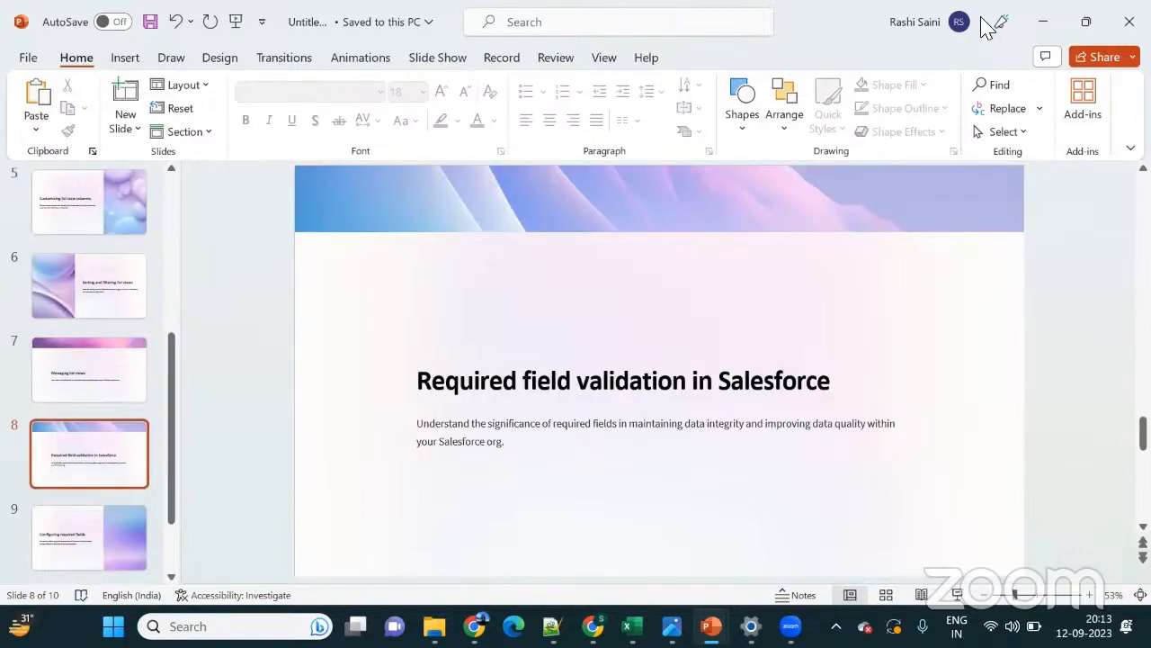
click(1043, 21)
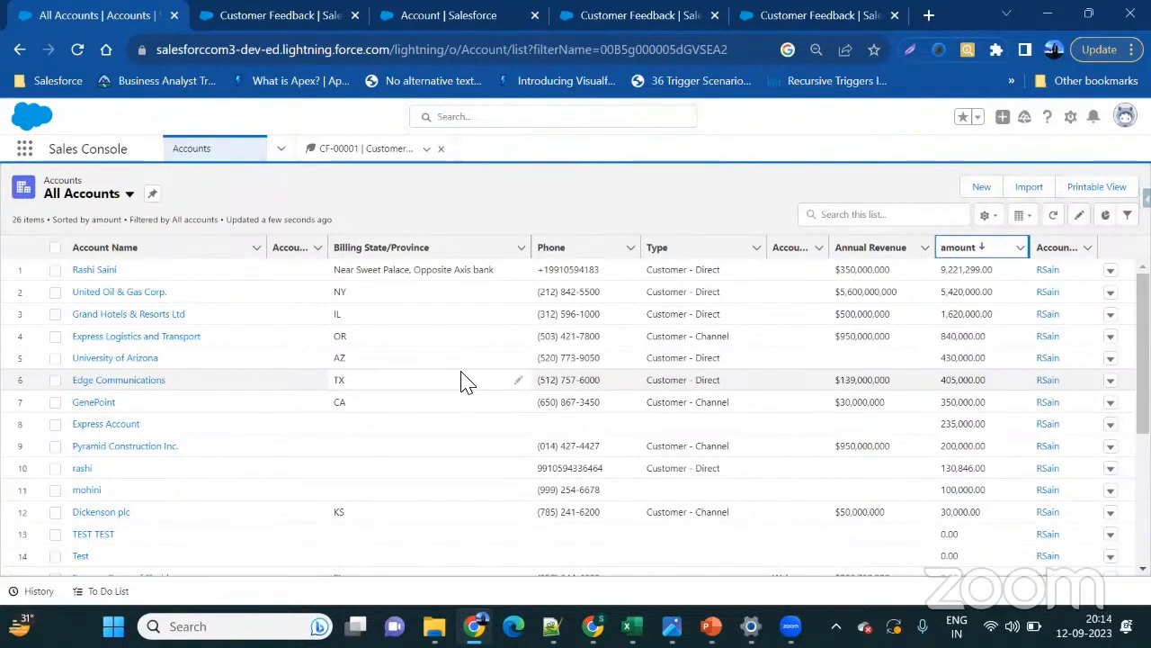
- Open the New Account form, examine its fields down to the address information, and cancel the form
click(978, 186)
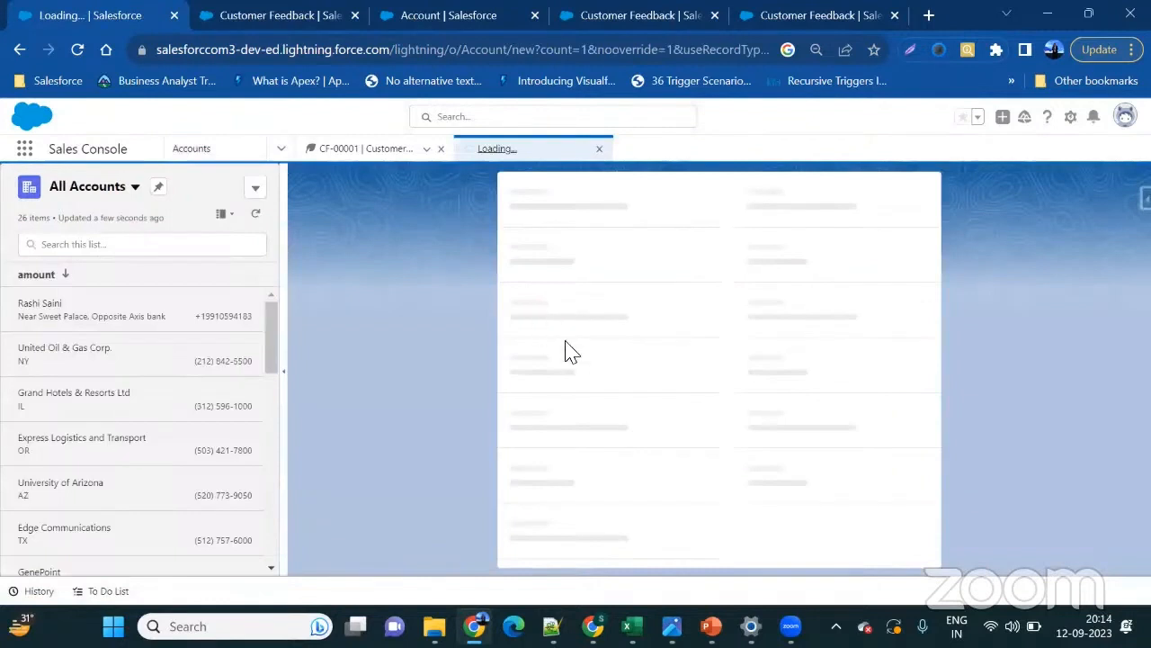
scroll(593, 454, down, 4)
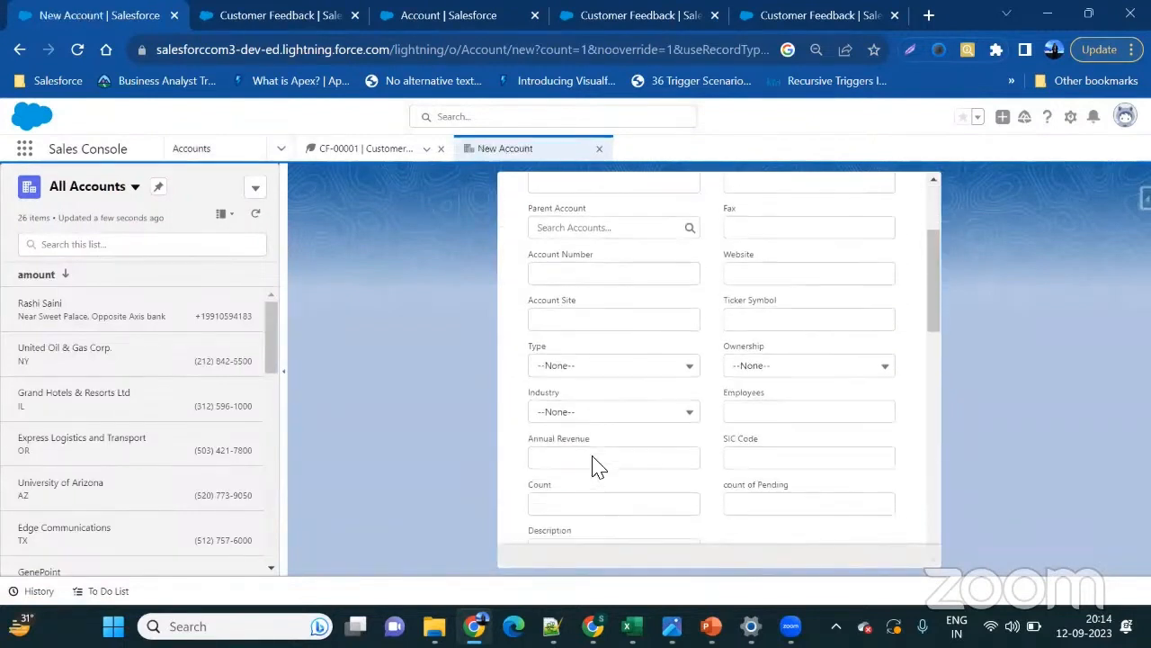
scroll(598, 467, down, 3)
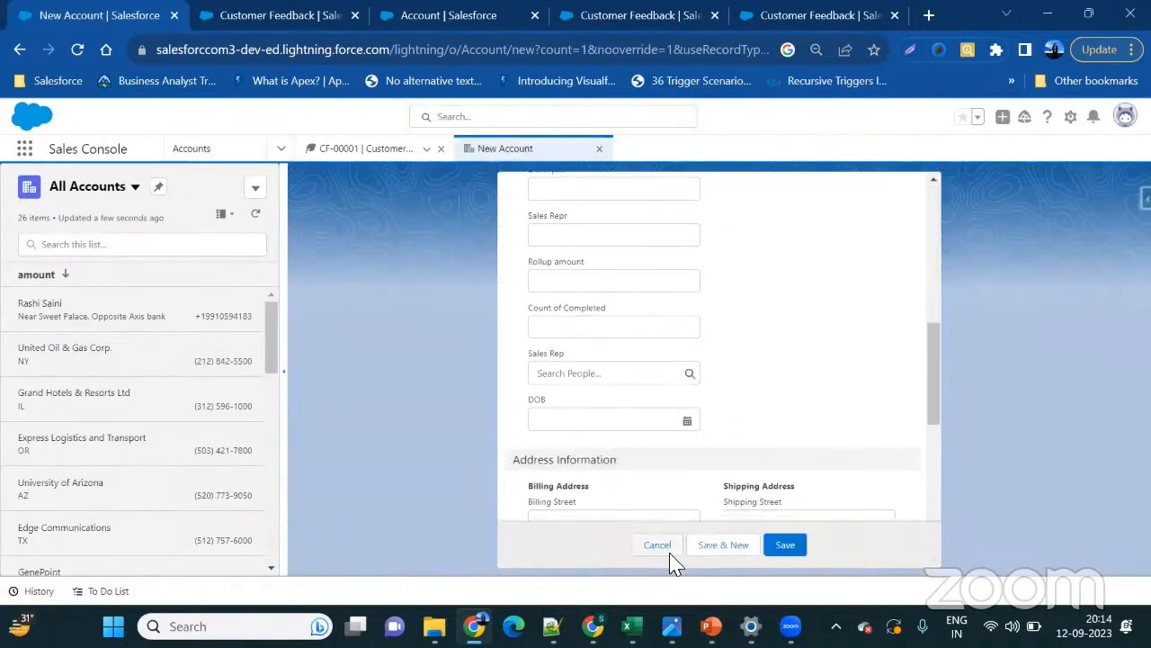
click(666, 549)
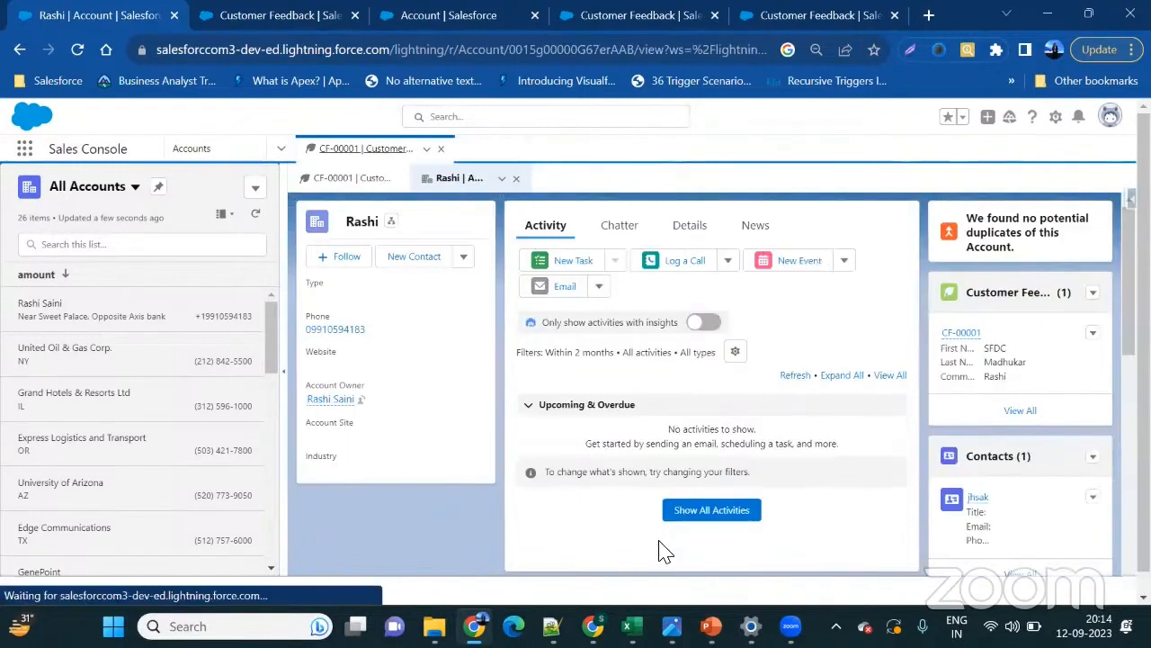
- Open the Account object's setup in the Object Manager and show its page layouts
click(1056, 118)
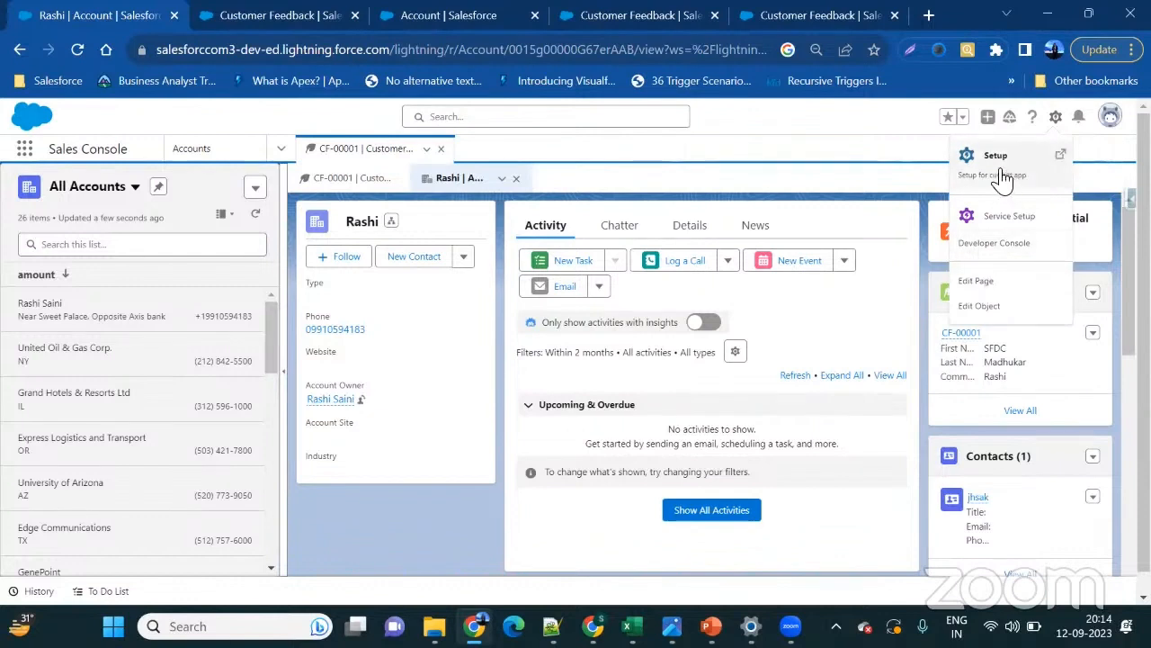
click(985, 308)
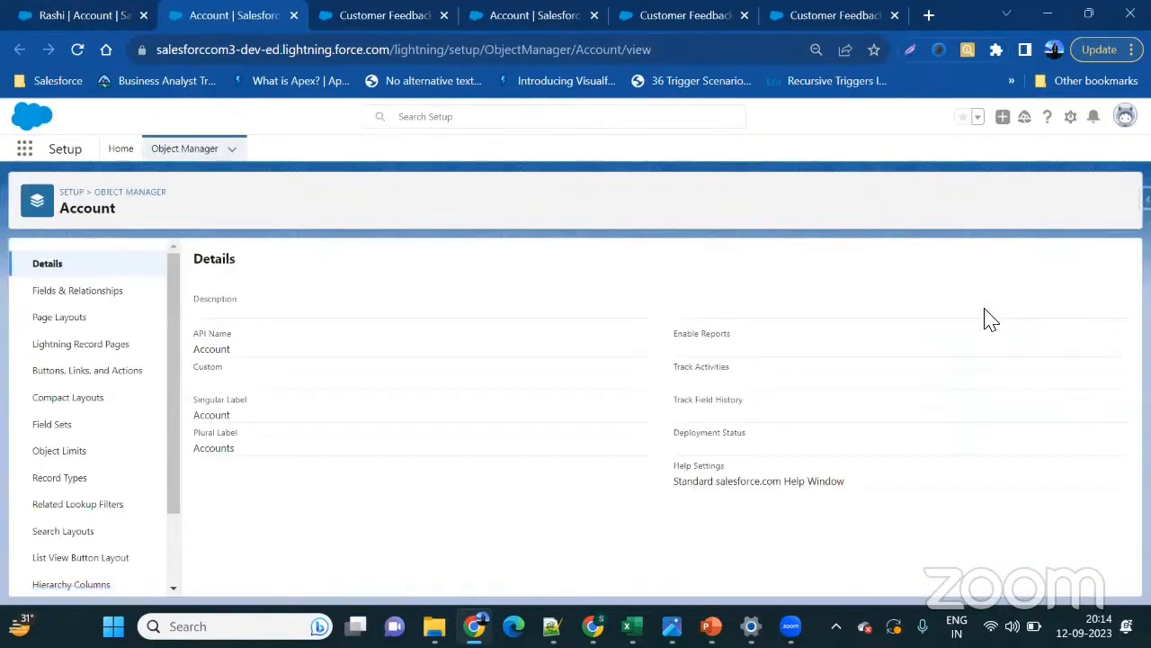
click(90, 319)
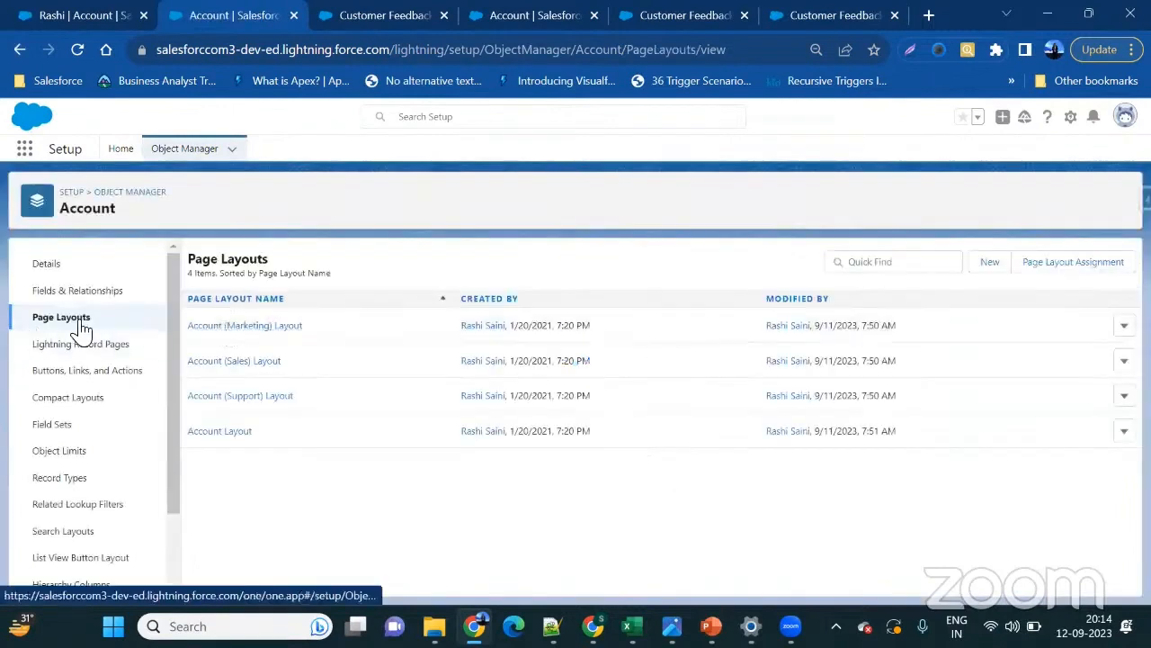
- Open the Account Layout, switch to the open account record, and examine its detail fields in edit mode
click(219, 432)
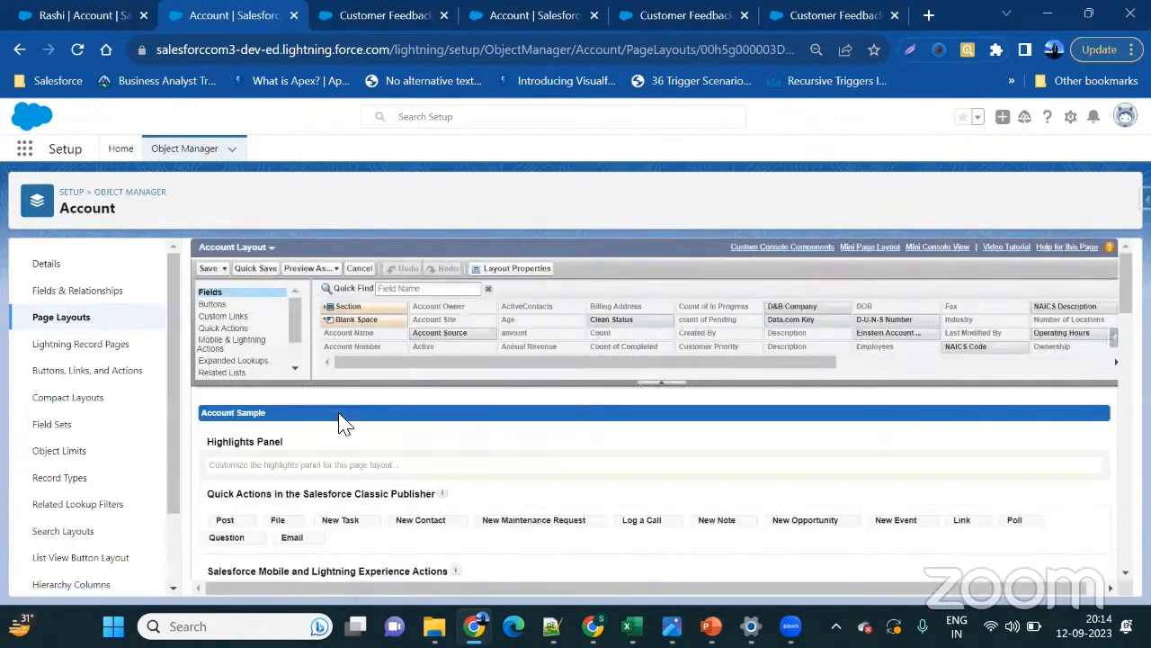
click(43, 15)
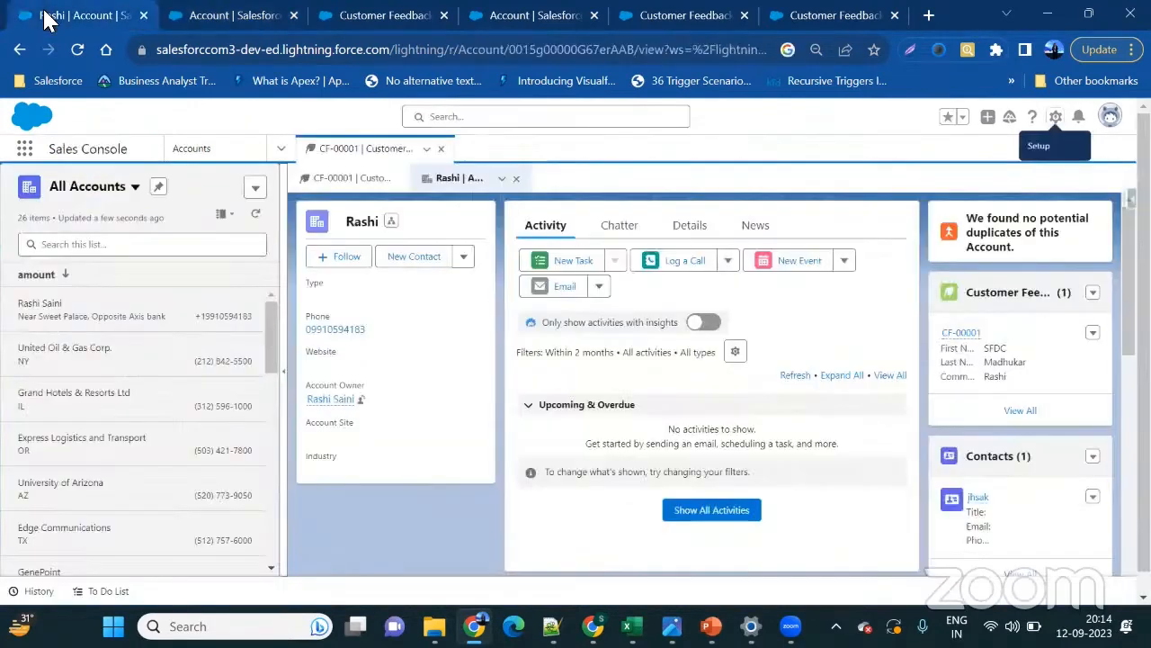
click(685, 225)
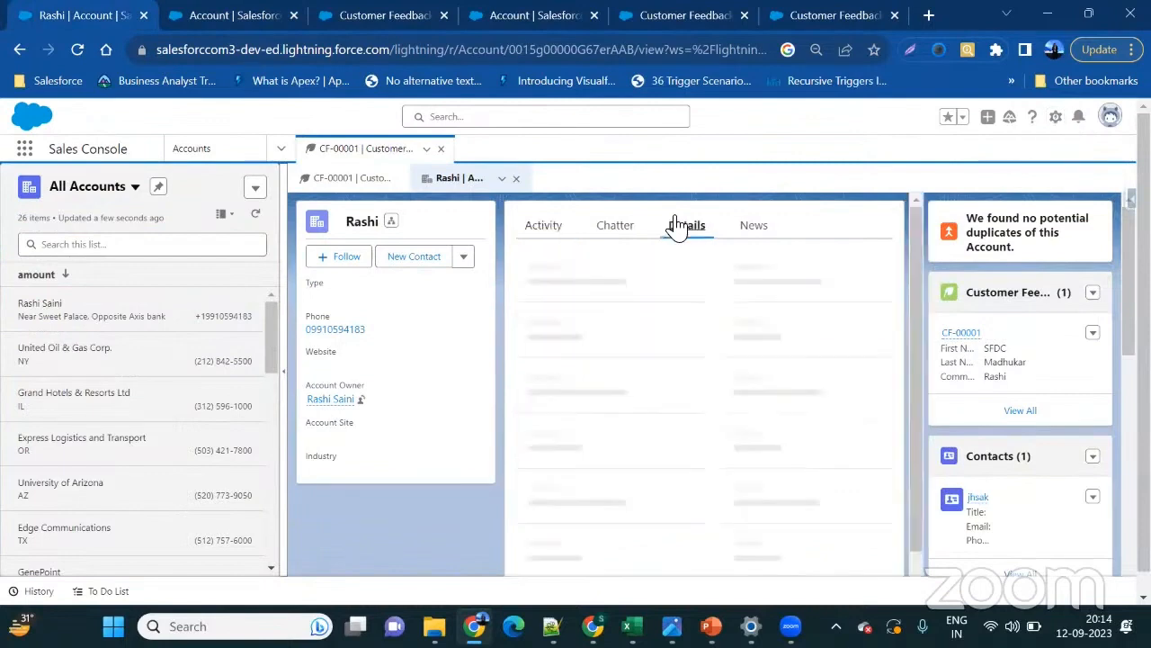
click(284, 378)
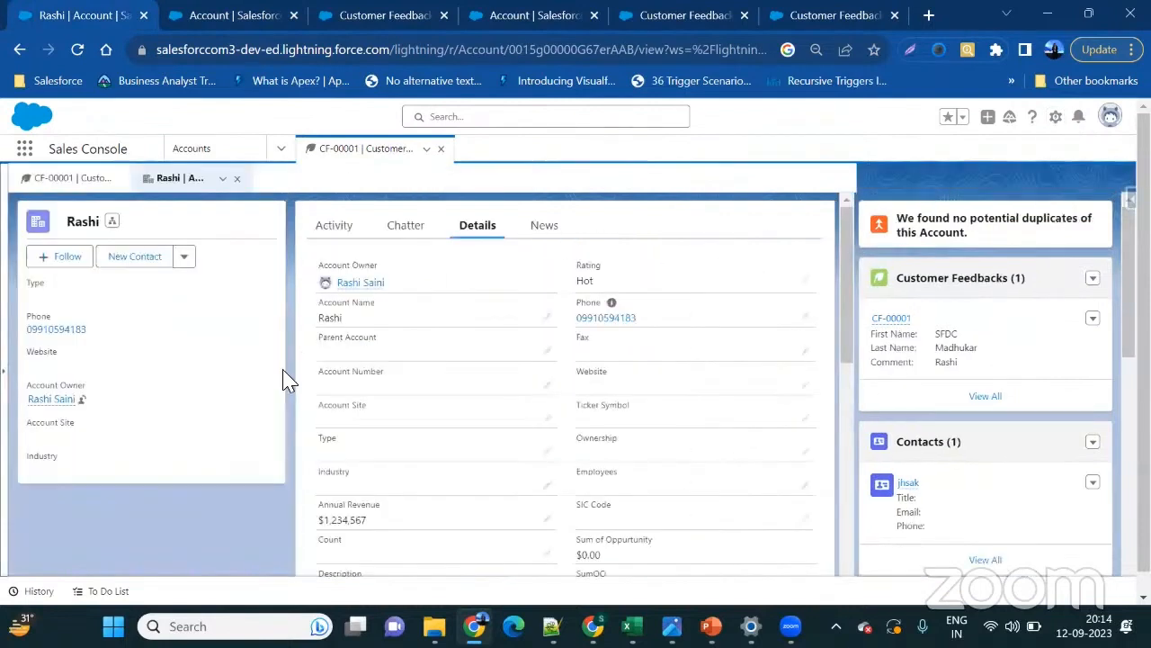
scroll(531, 421, down, 2)
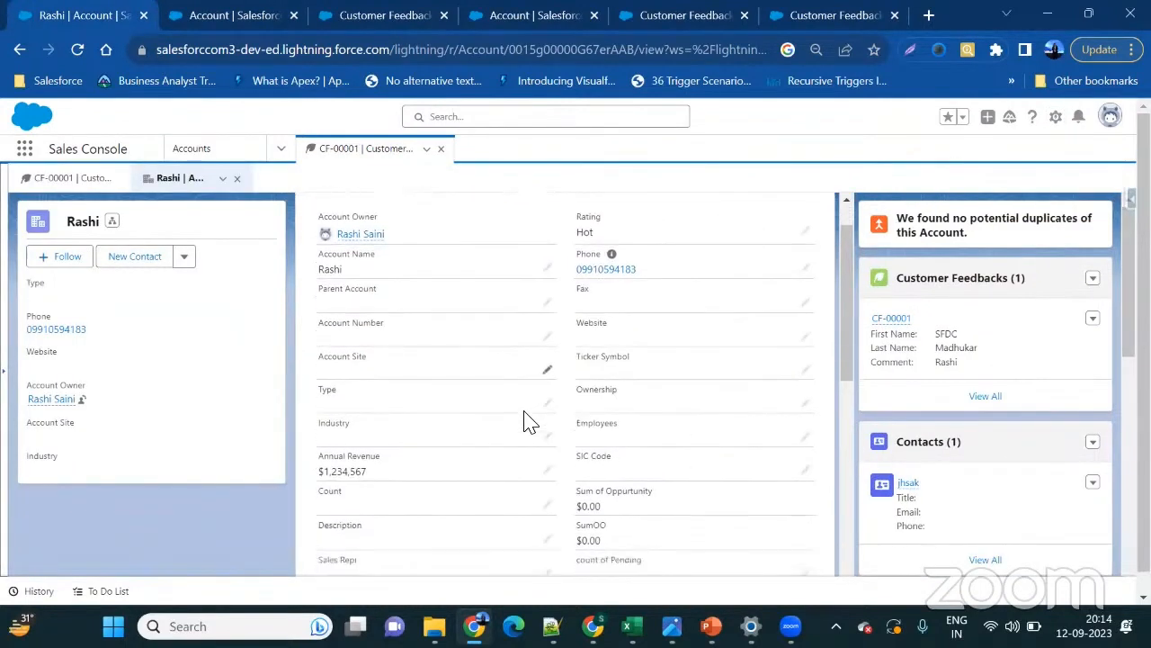
click(547, 319)
scroll(537, 422, down, 5)
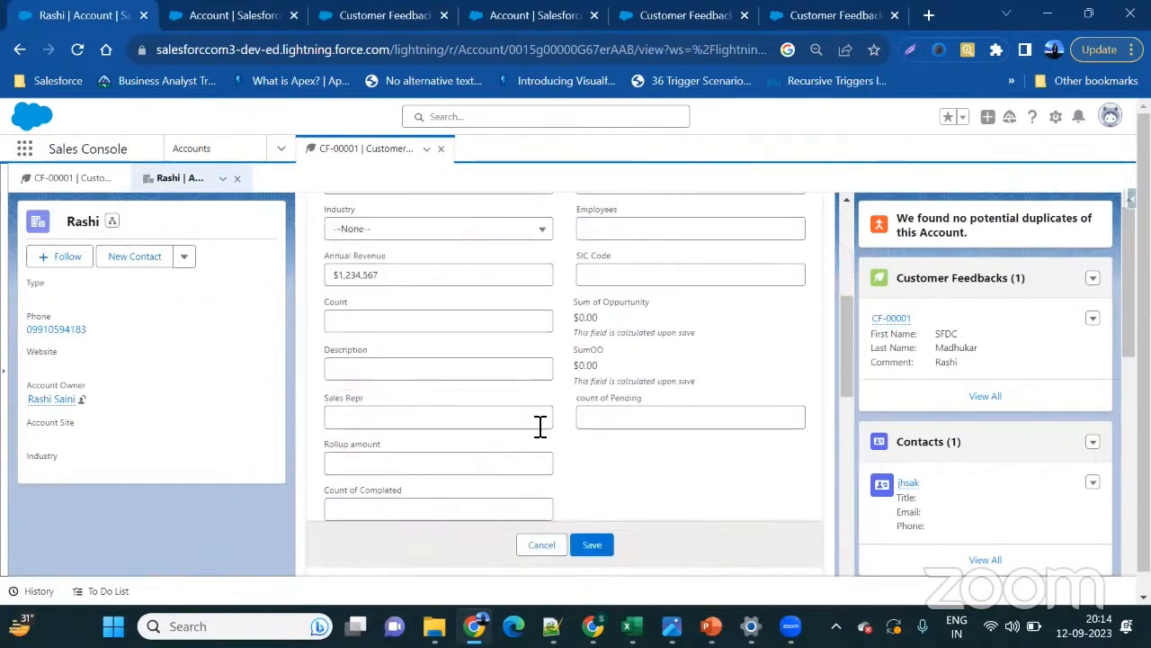
scroll(540, 426, down, 10)
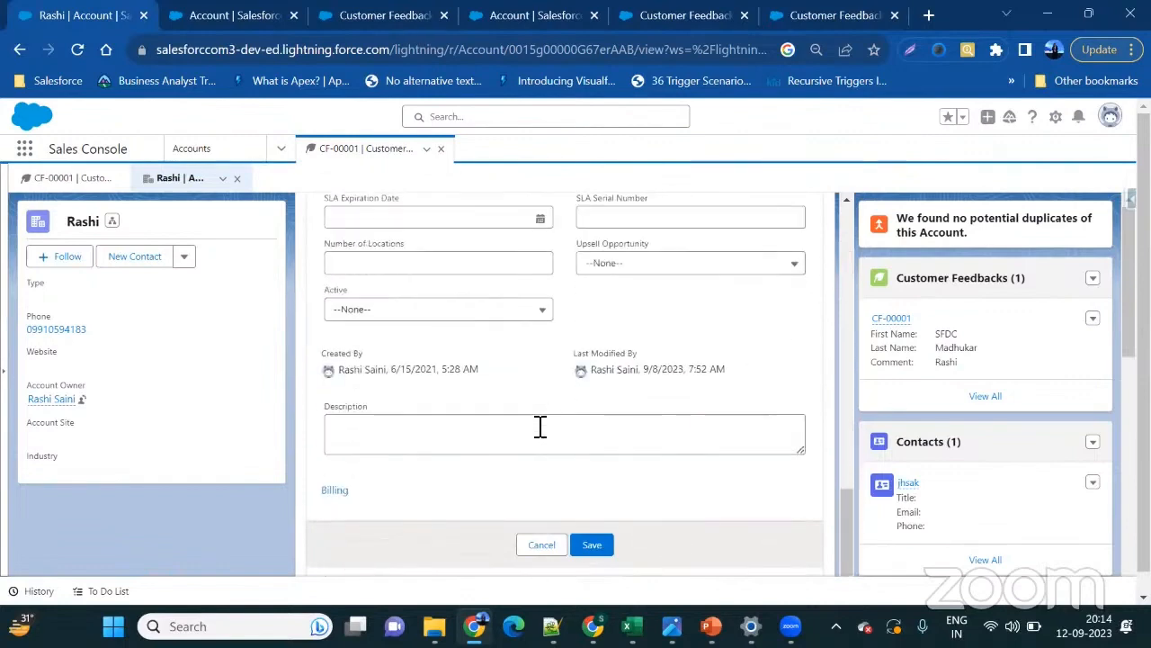
scroll(540, 426, up, 15)
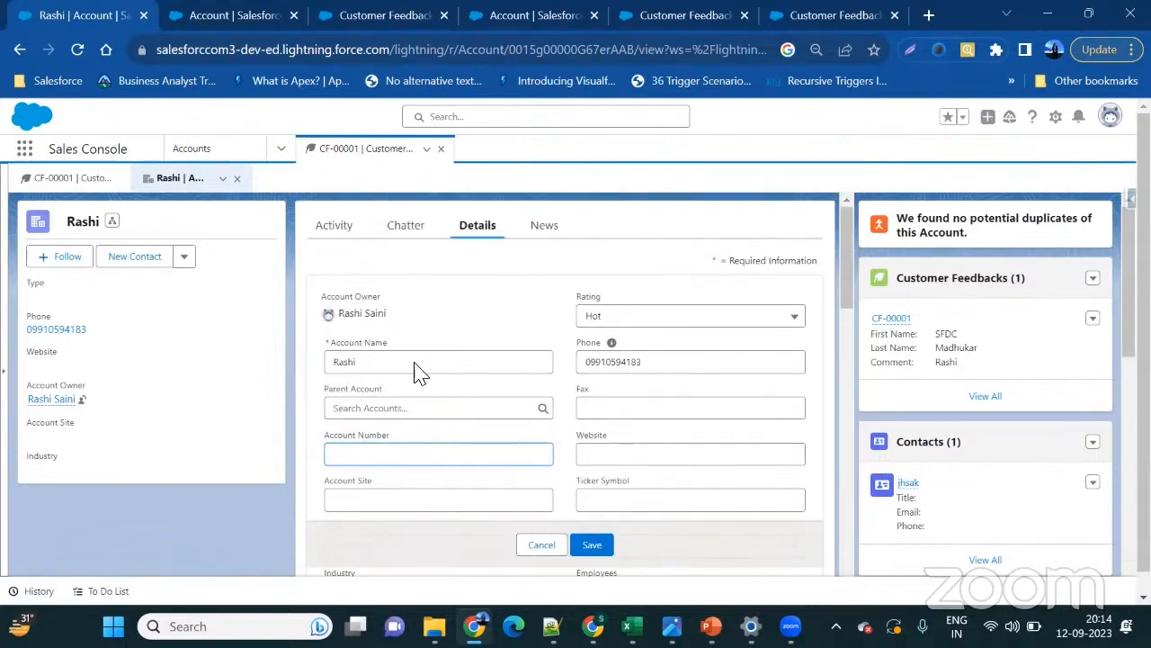
- Return to the Account Layout editor and go to its Account Information section
click(204, 18)
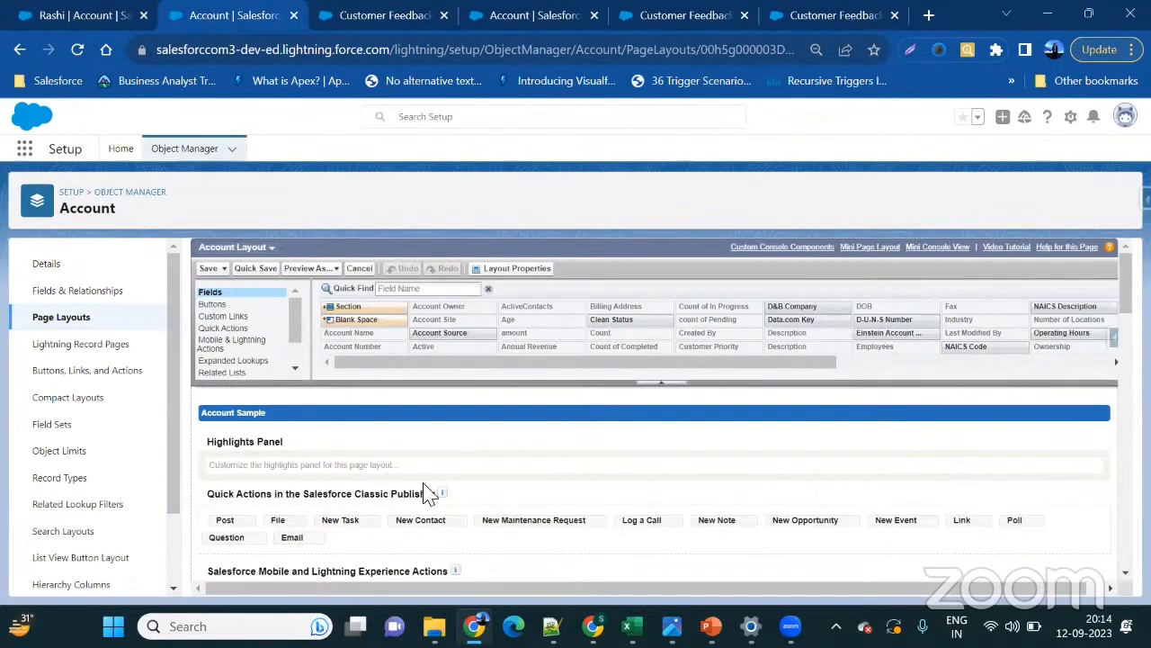
scroll(431, 493, down, 1)
scroll(429, 494, down, 5)
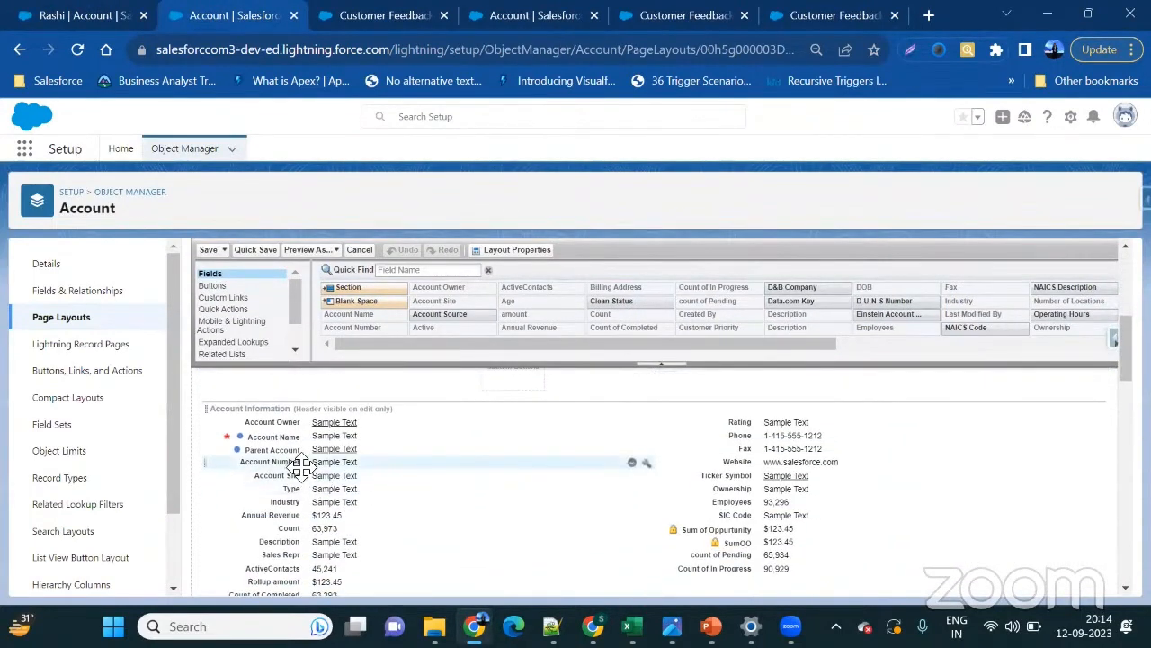
double_click(305, 462)
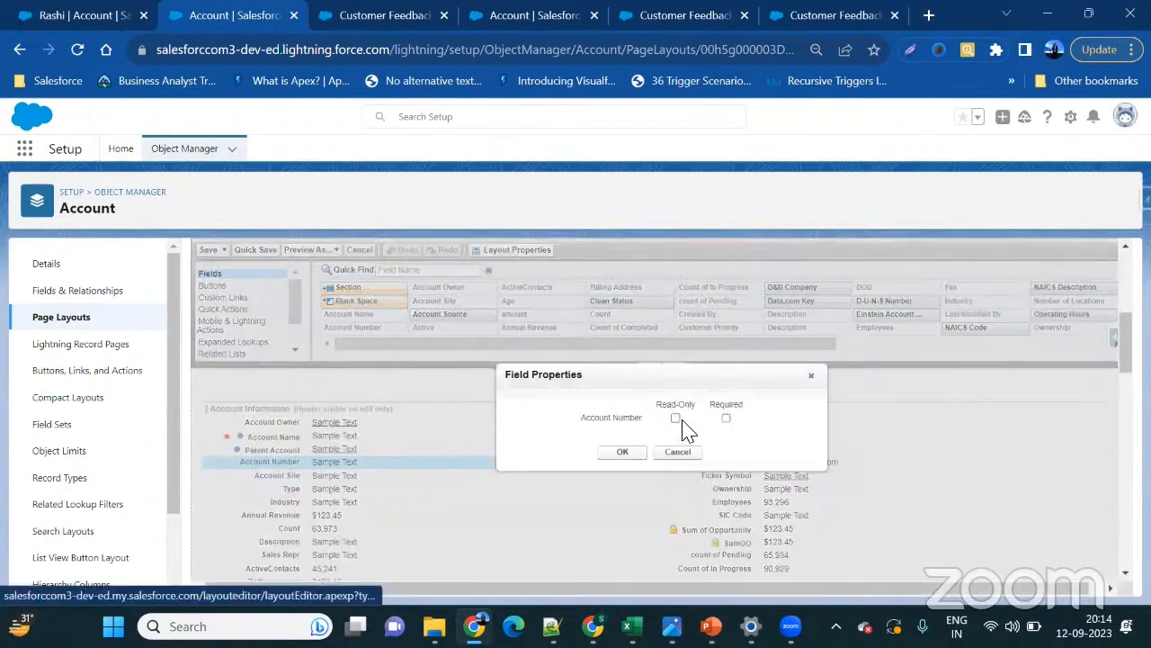
click(726, 418)
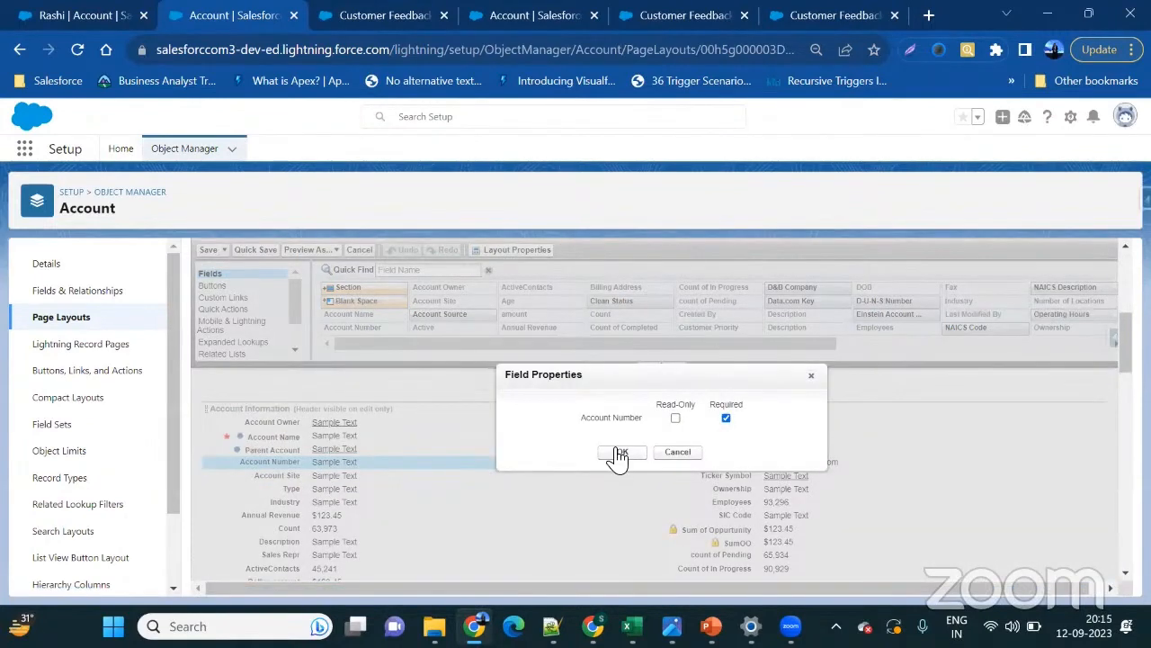
click(683, 453)
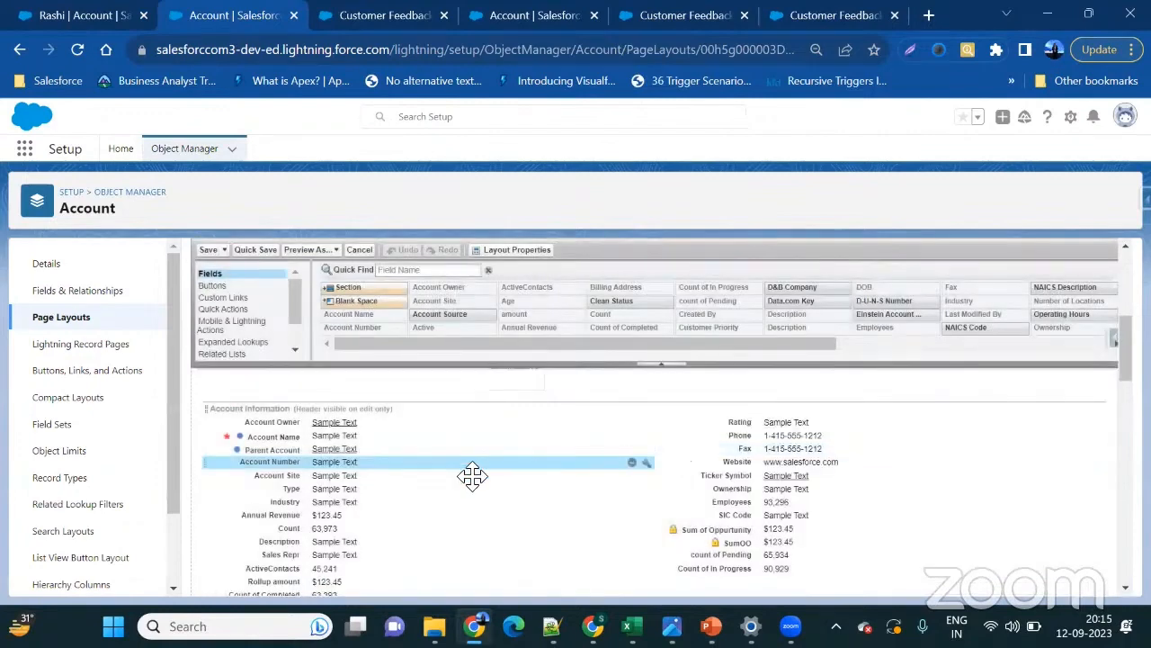
- Make the Account Number field required in the layout's Account Information section
click(648, 464)
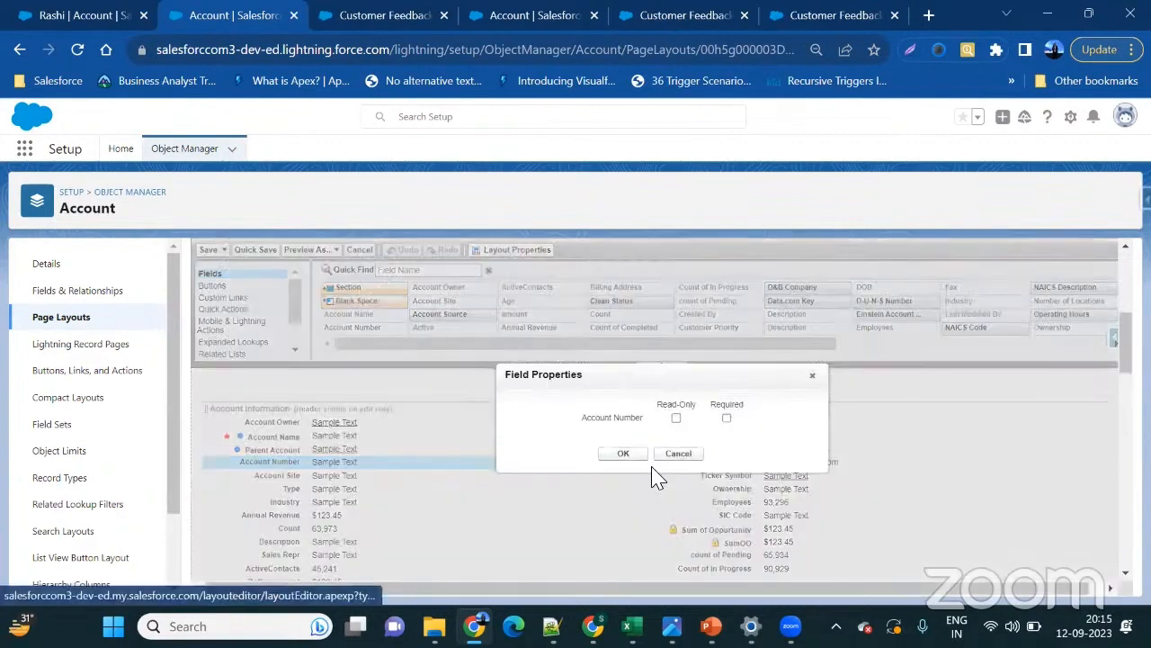
click(726, 418)
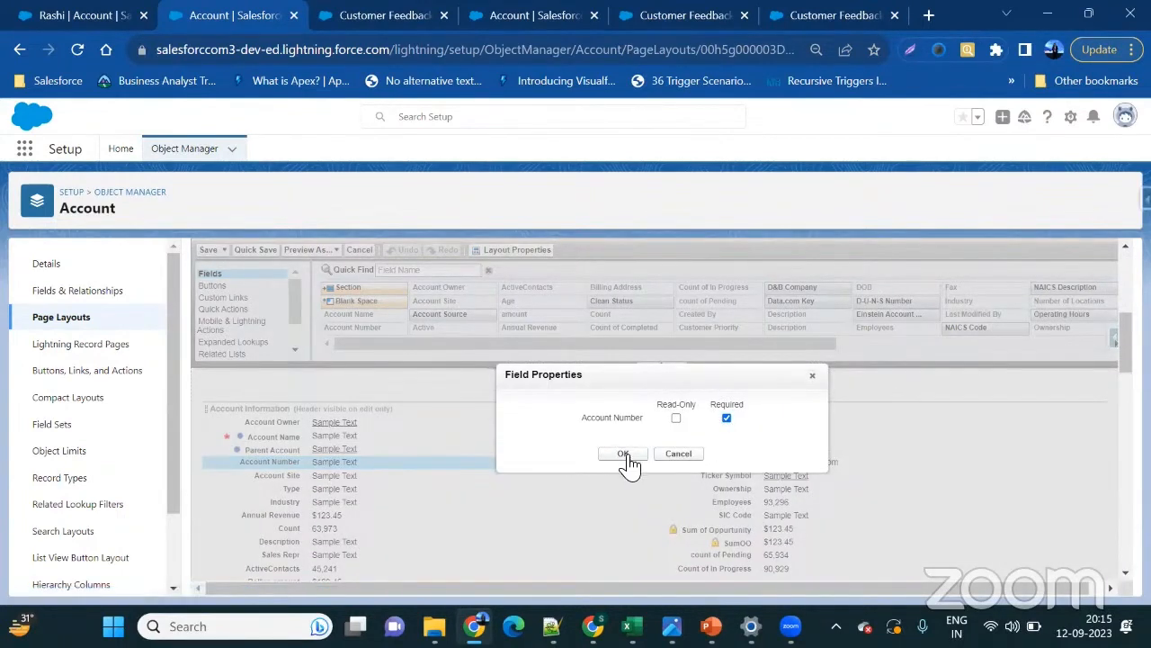
click(625, 454)
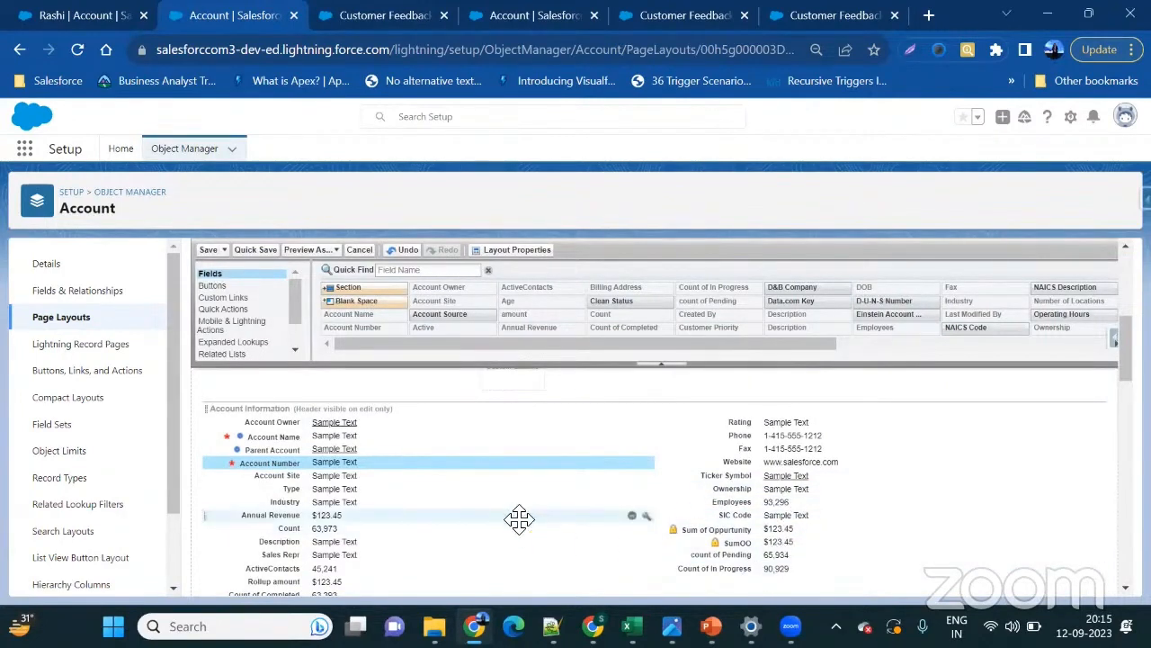
- Make the Annual Revenue field required in the layout's Account Information section
click(519, 517)
click(648, 517)
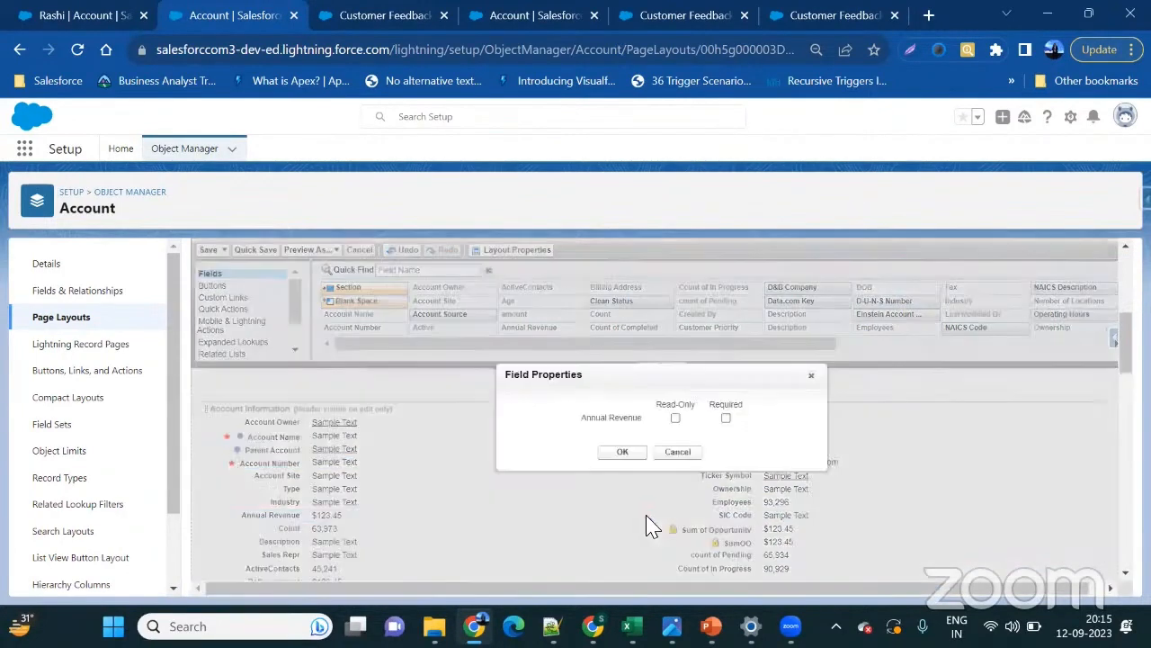
click(725, 419)
click(622, 452)
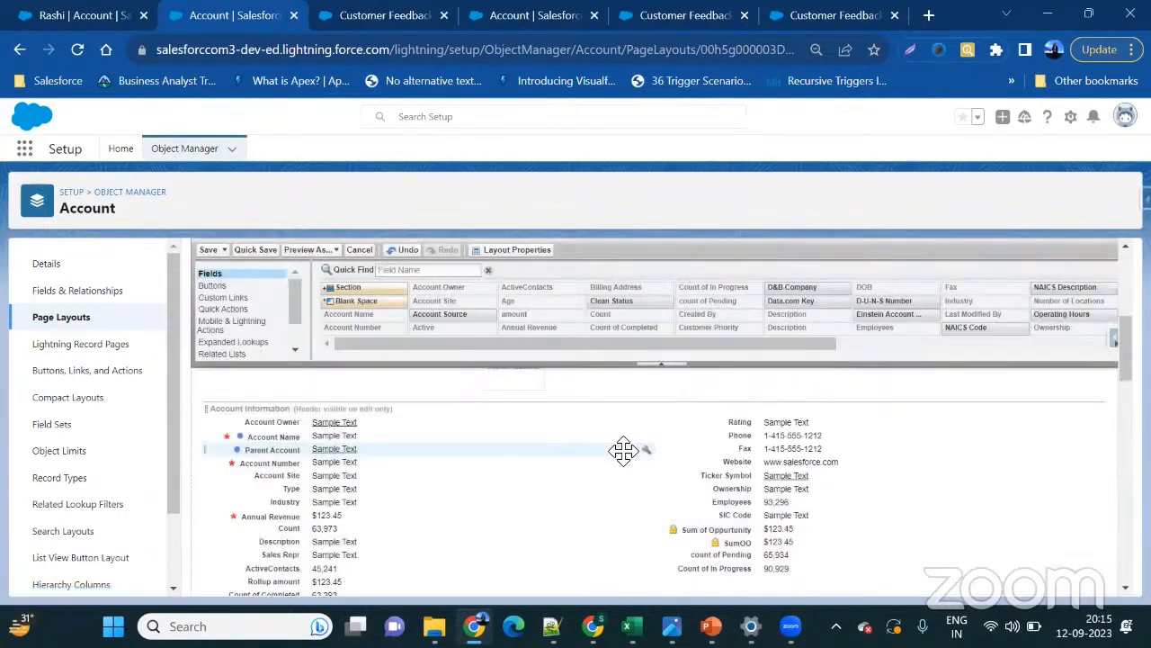
- Make the Rating field required in the Account Information section and save the Account Layout
scroll(575, 506, down, 3)
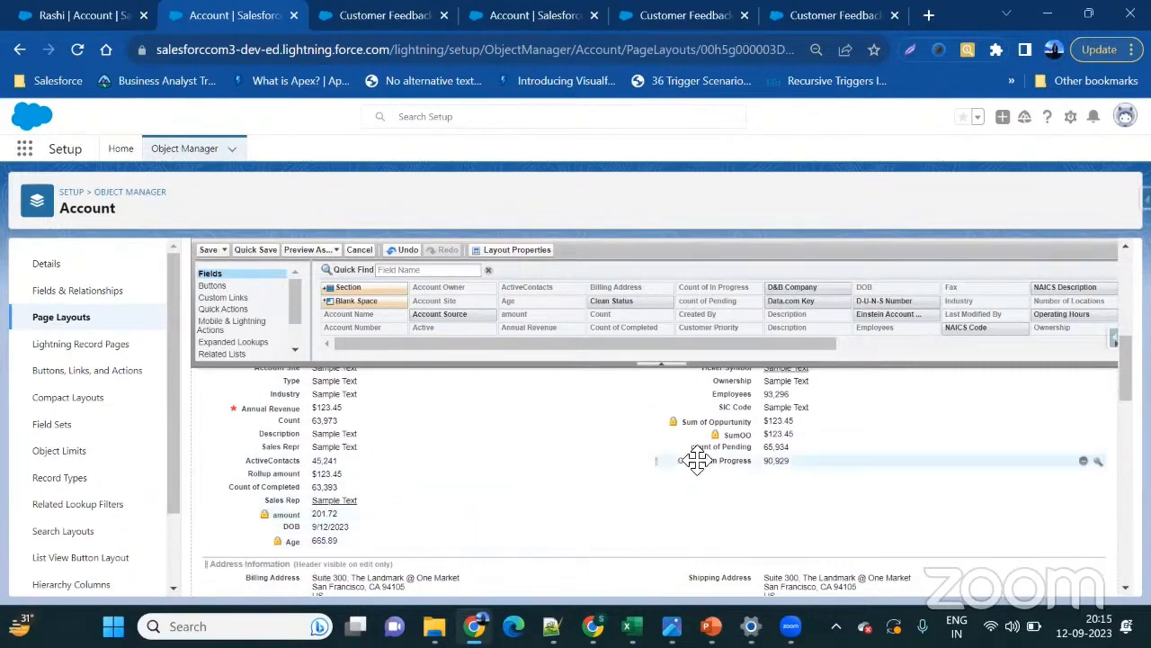
scroll(728, 462, up, 2)
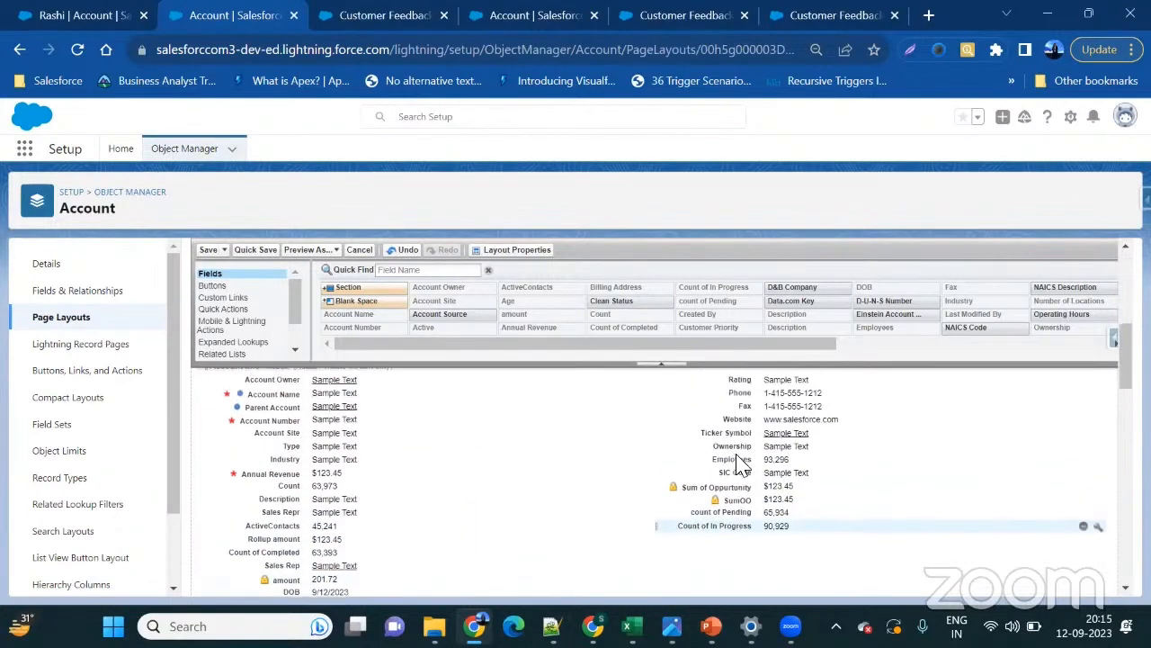
scroll(778, 457, up, 1)
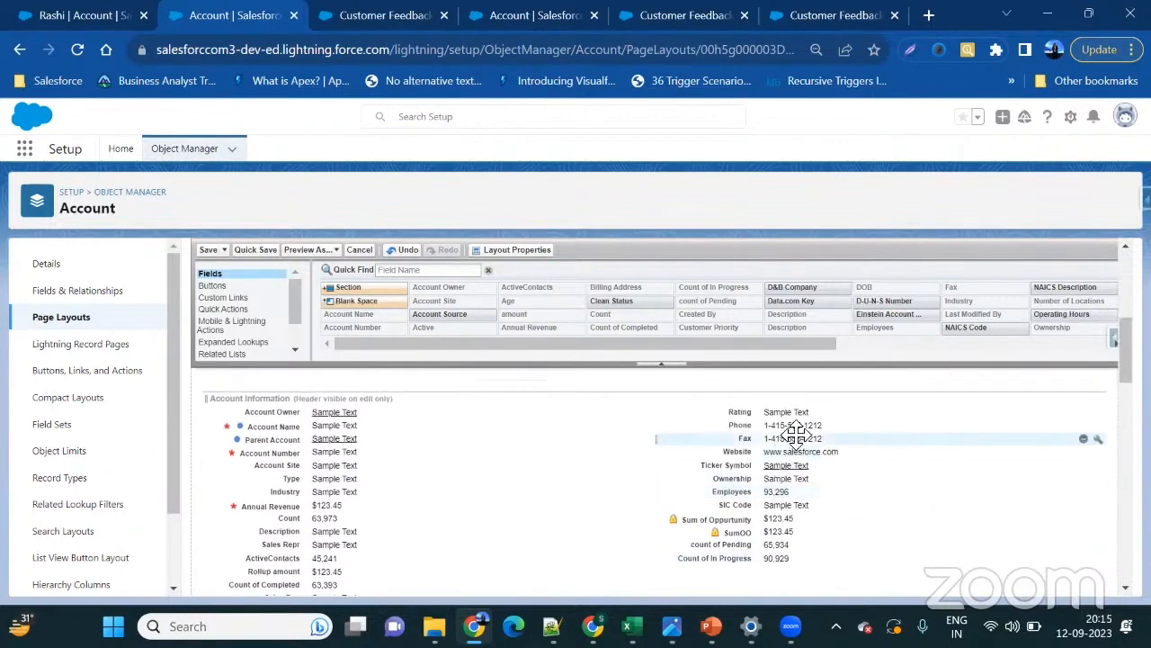
click(1097, 414)
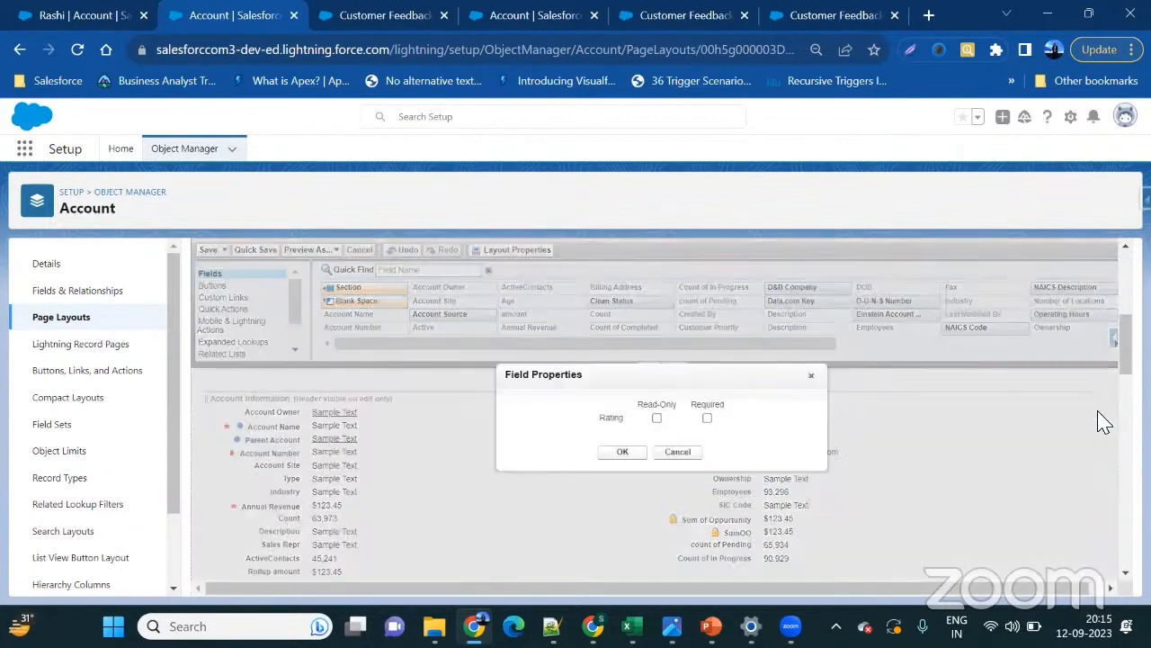
click(707, 419)
click(623, 452)
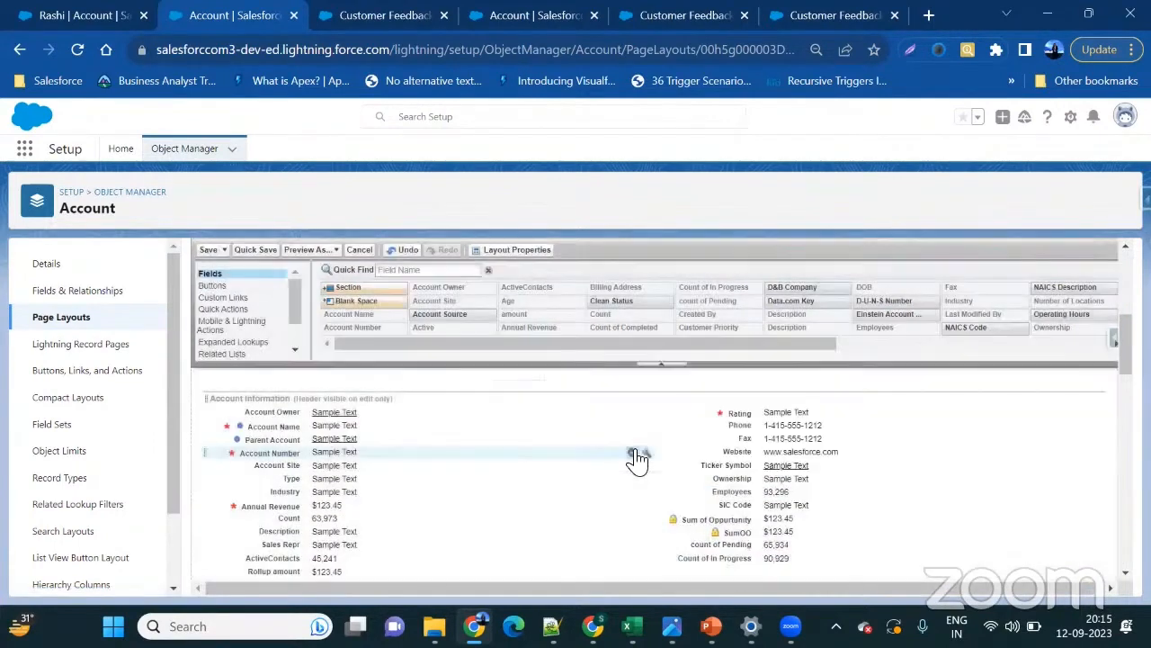
click(208, 252)
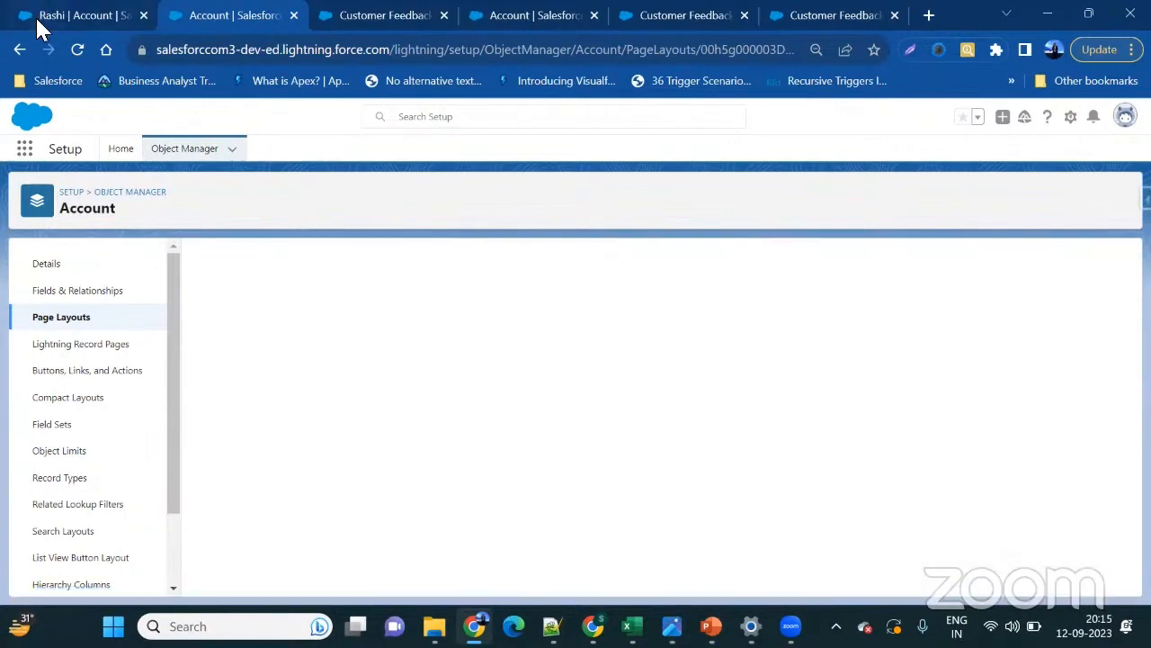
- Reload the account record, open its details for editing, and save with Account Number left empty
click(35, 15)
click(81, 48)
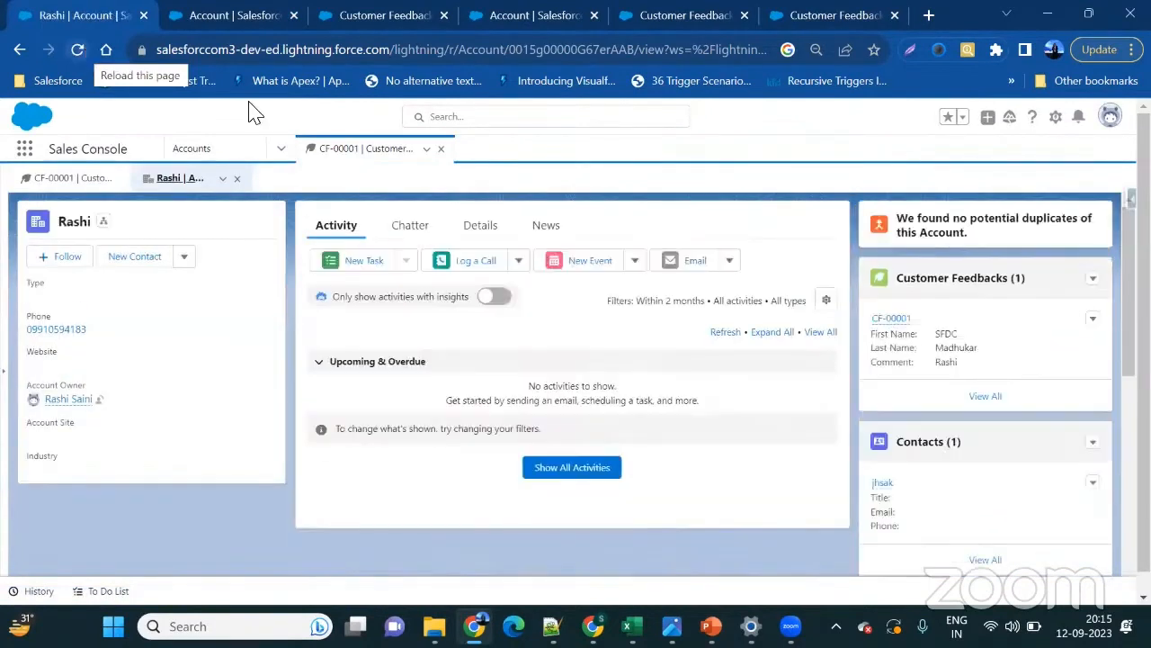
click(482, 225)
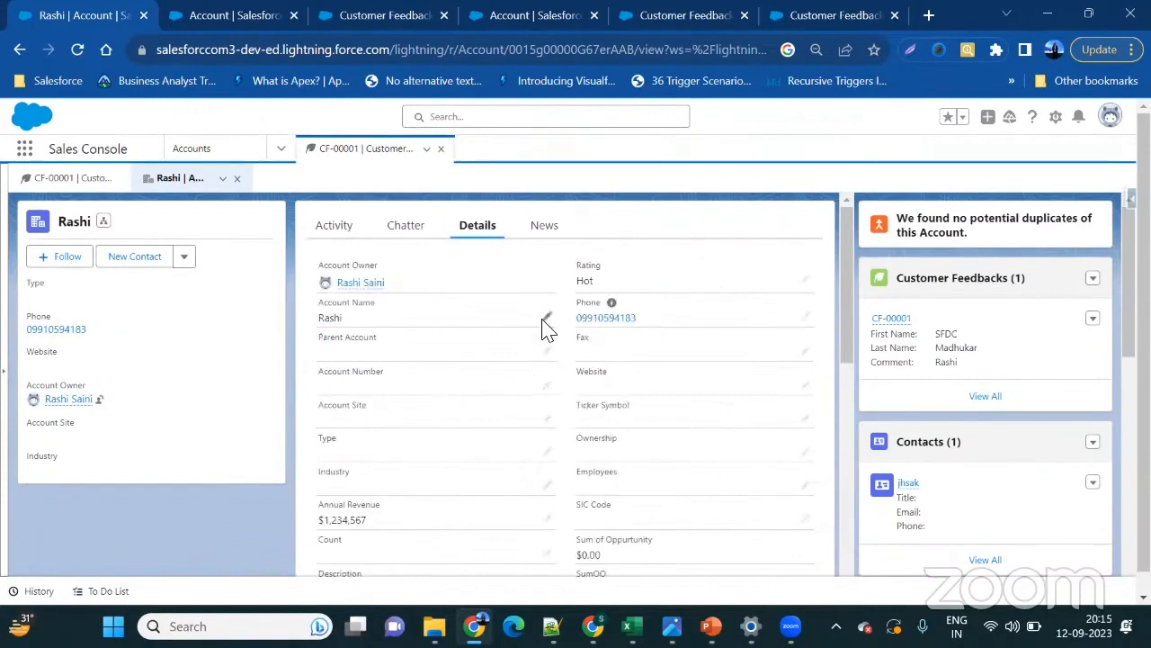
click(546, 318)
scroll(556, 544, down, 1)
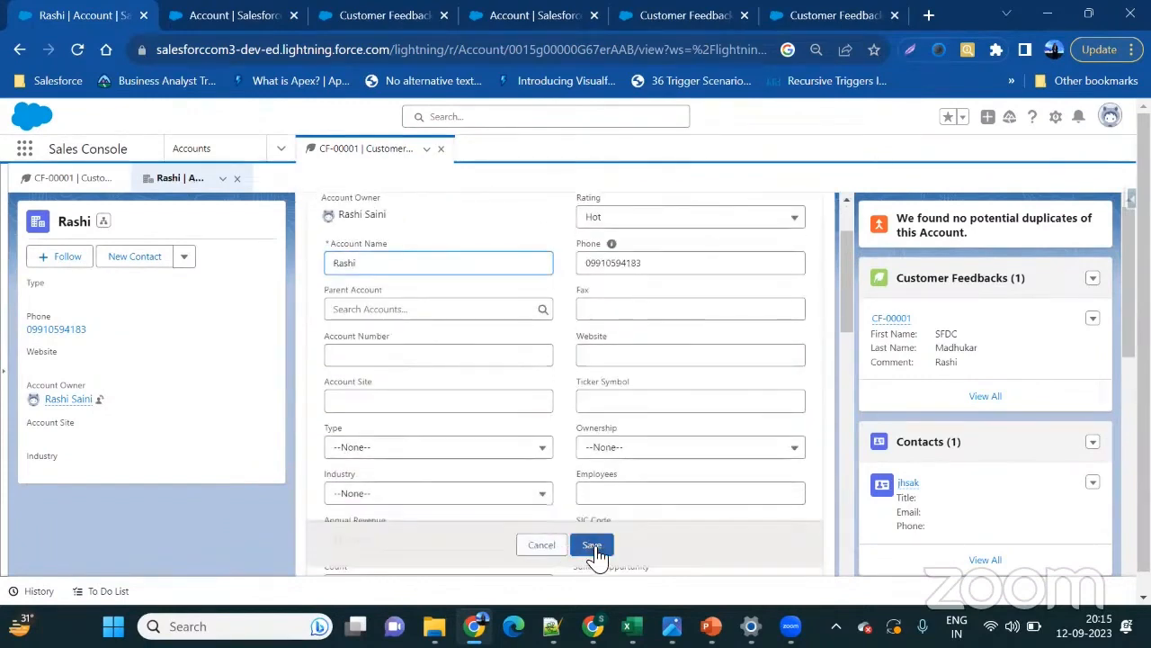
click(592, 549)
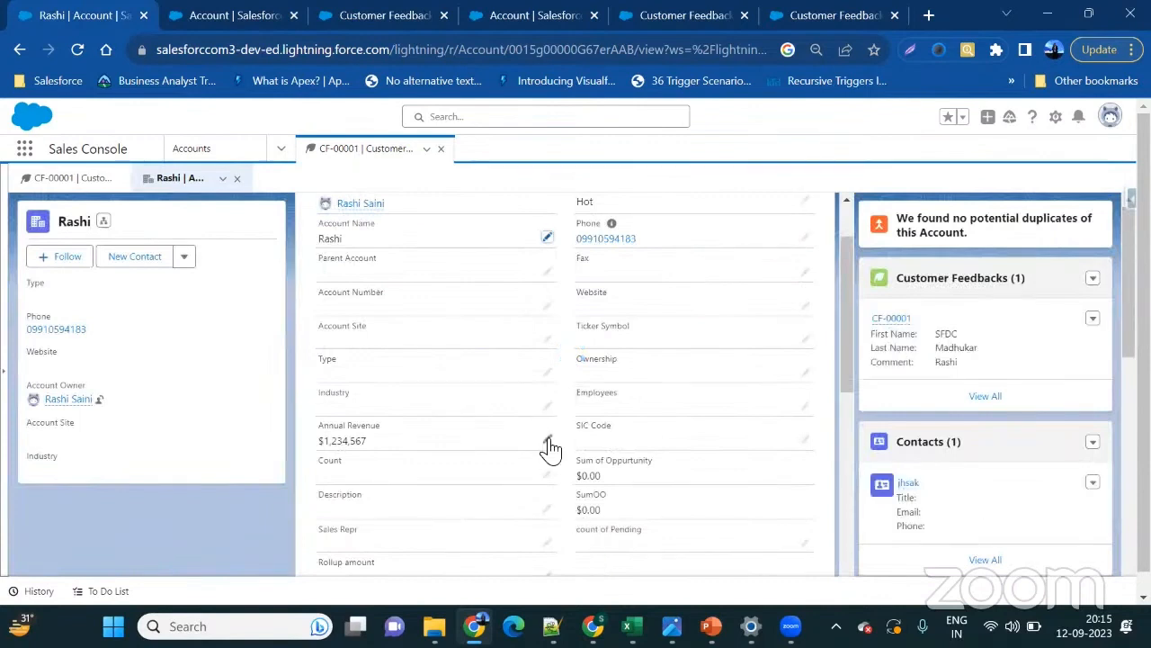
- Clear the account's Annual Revenue, set its Rating to --None--, and save the record
drag(408, 452, 305, 443)
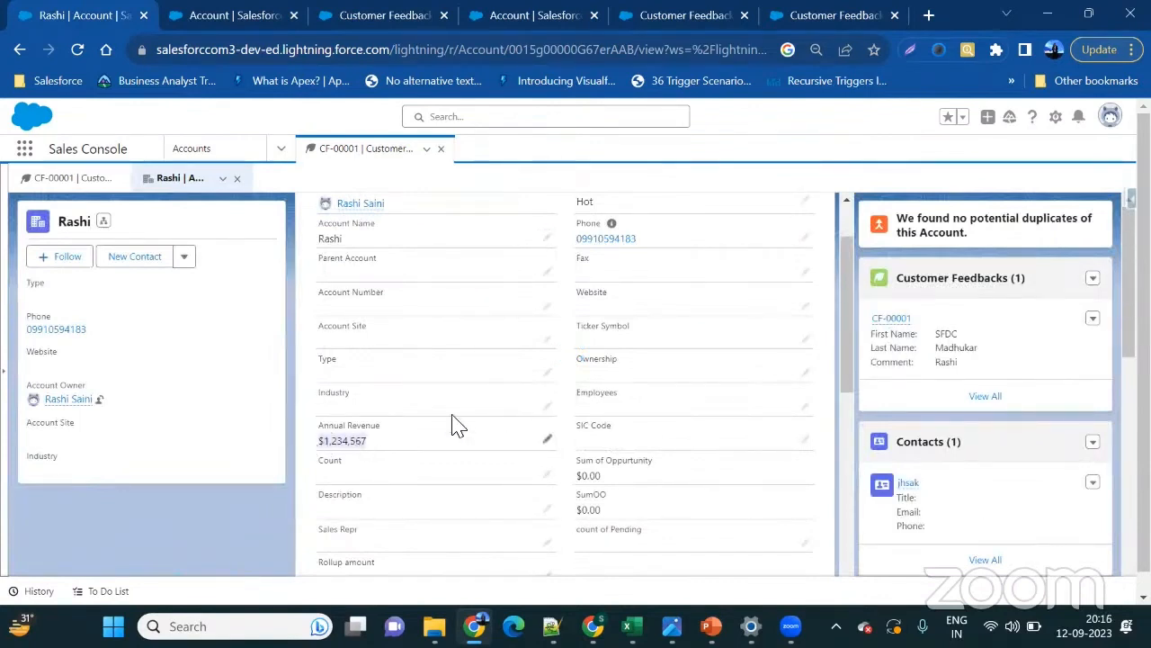
click(544, 441)
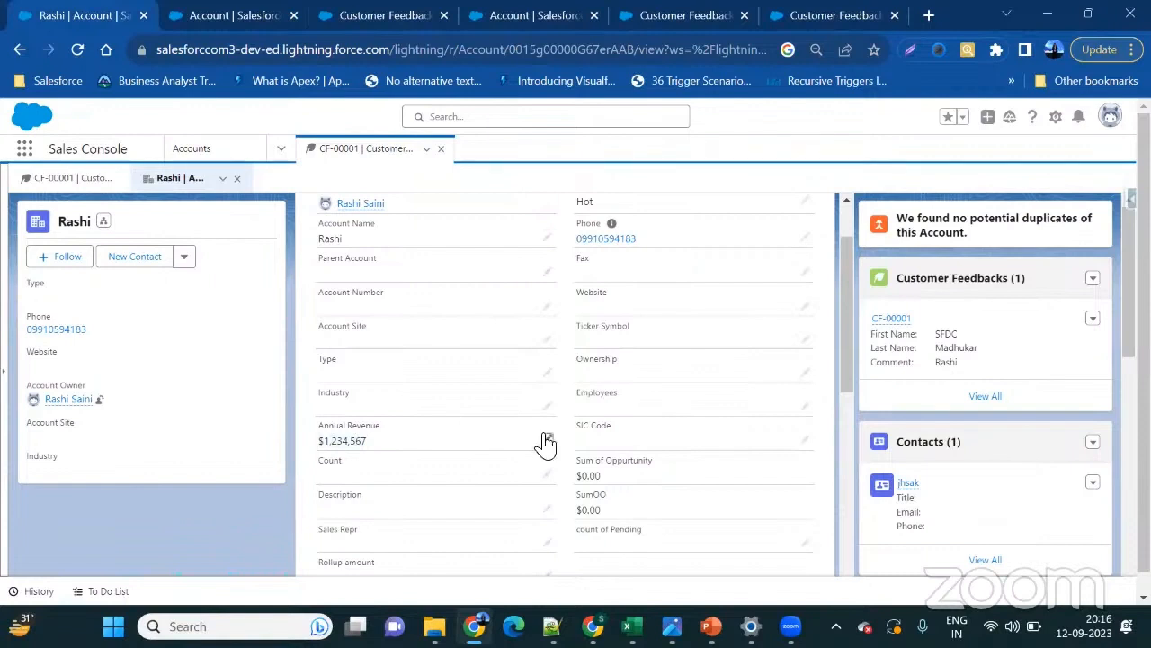
click(546, 441)
key(BackSpace)
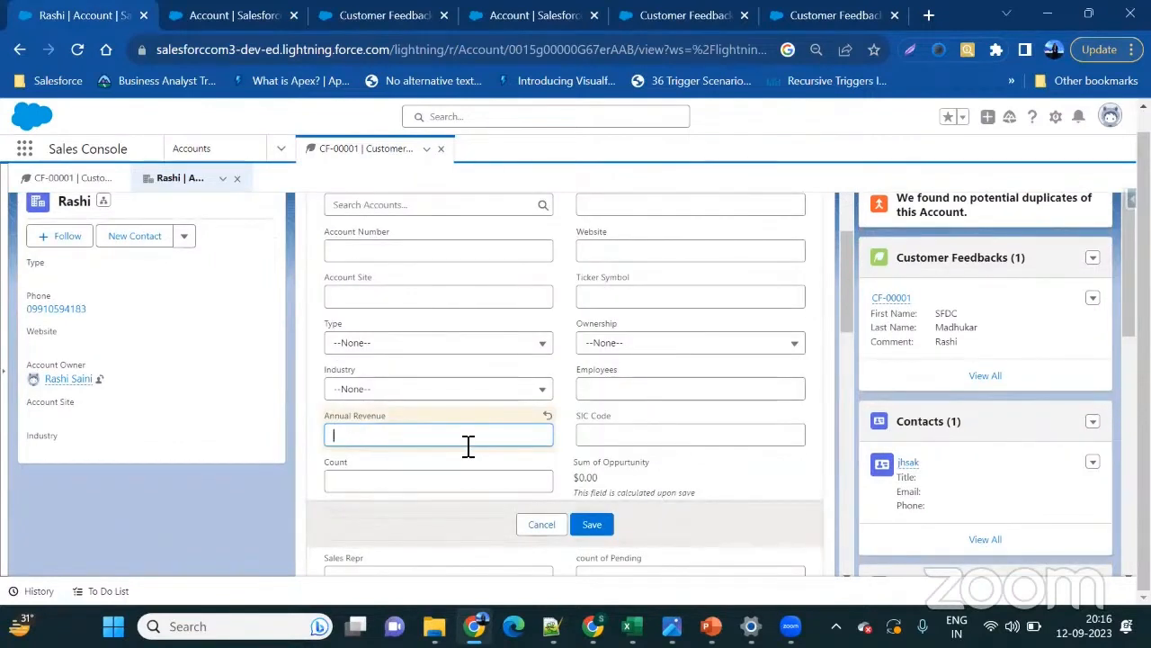
scroll(702, 360, up, 2)
click(751, 299)
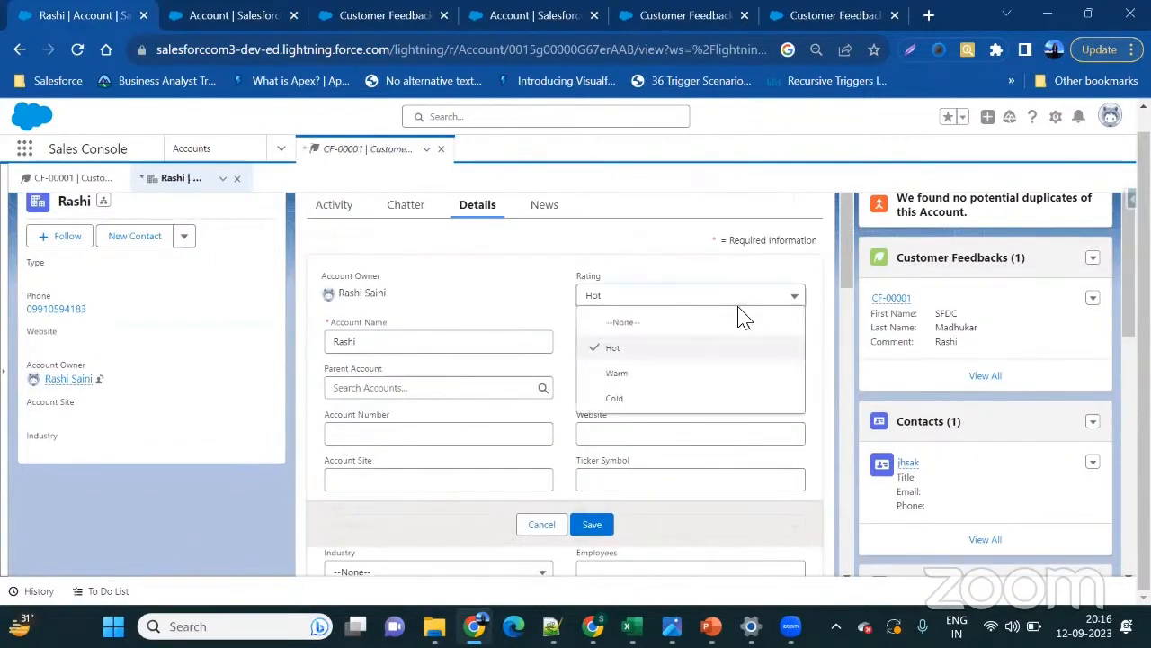
click(708, 324)
click(594, 528)
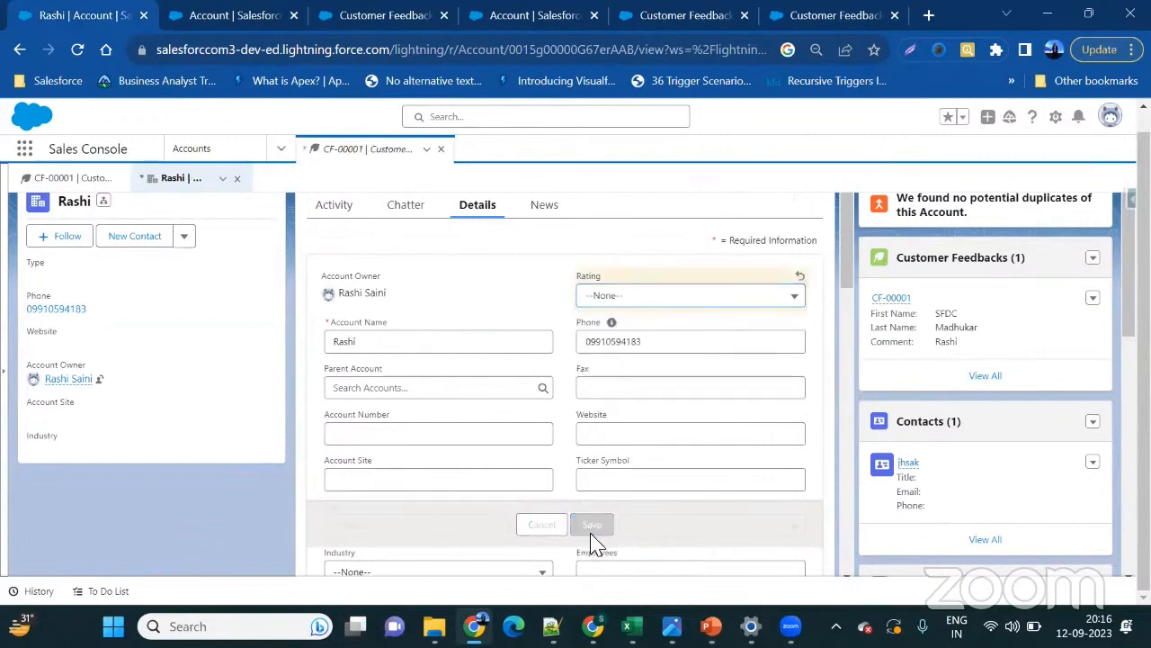
- Check the saved account's details, reopen them for editing to look for required-field markers, and reload the record
scroll(461, 451, down, 1)
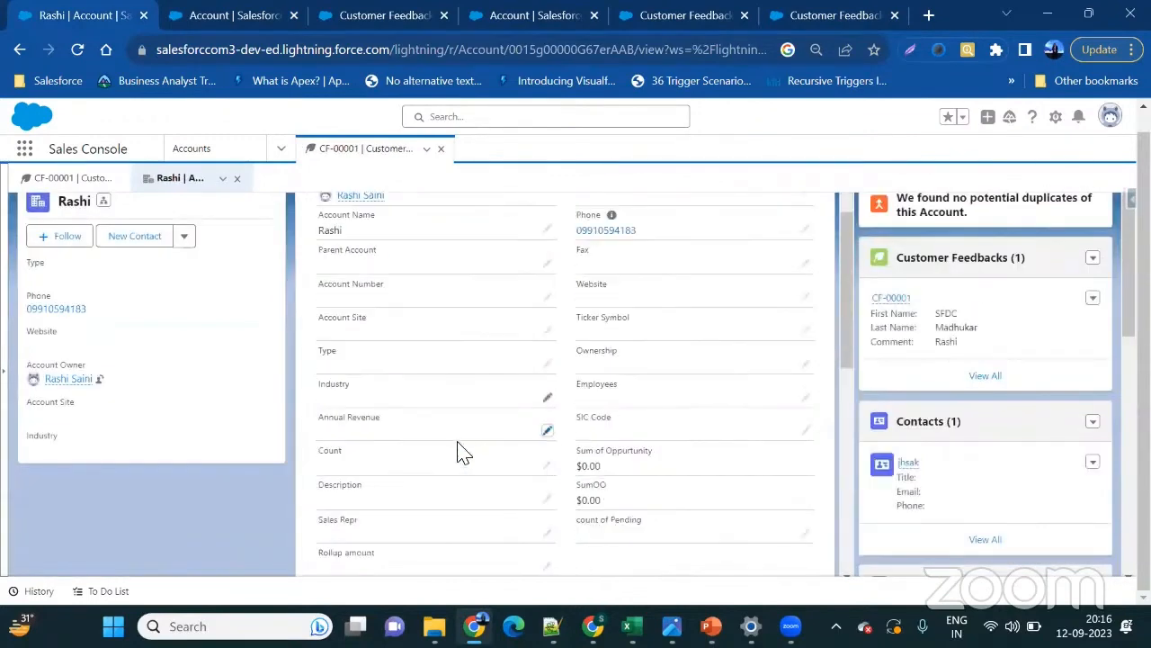
click(547, 416)
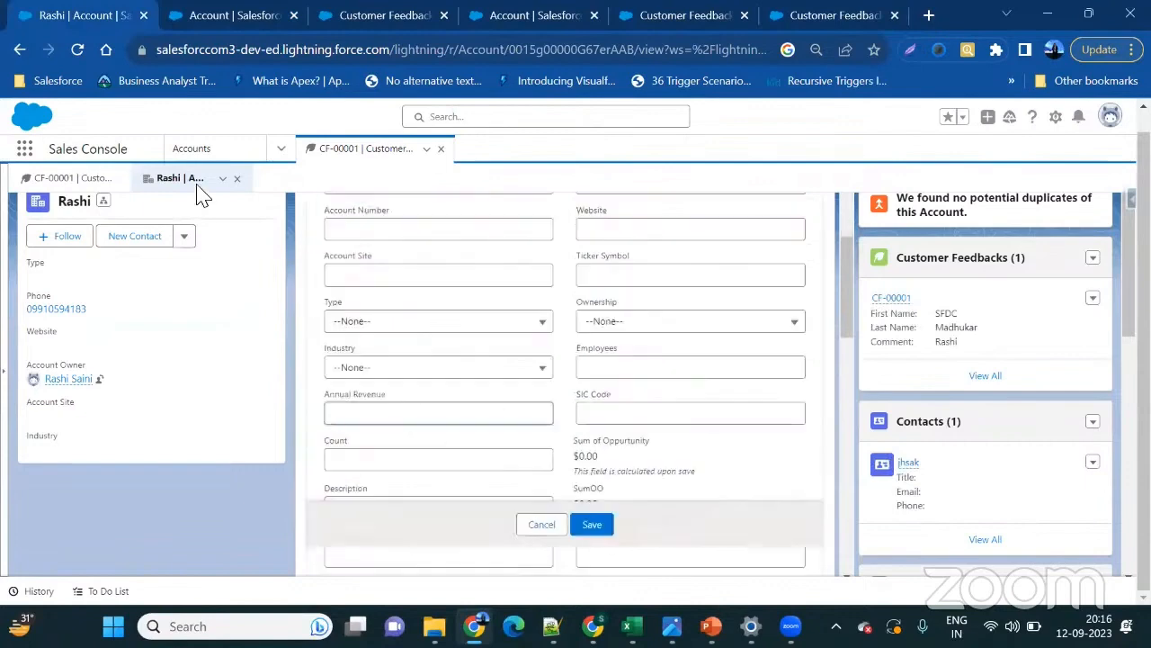
click(77, 50)
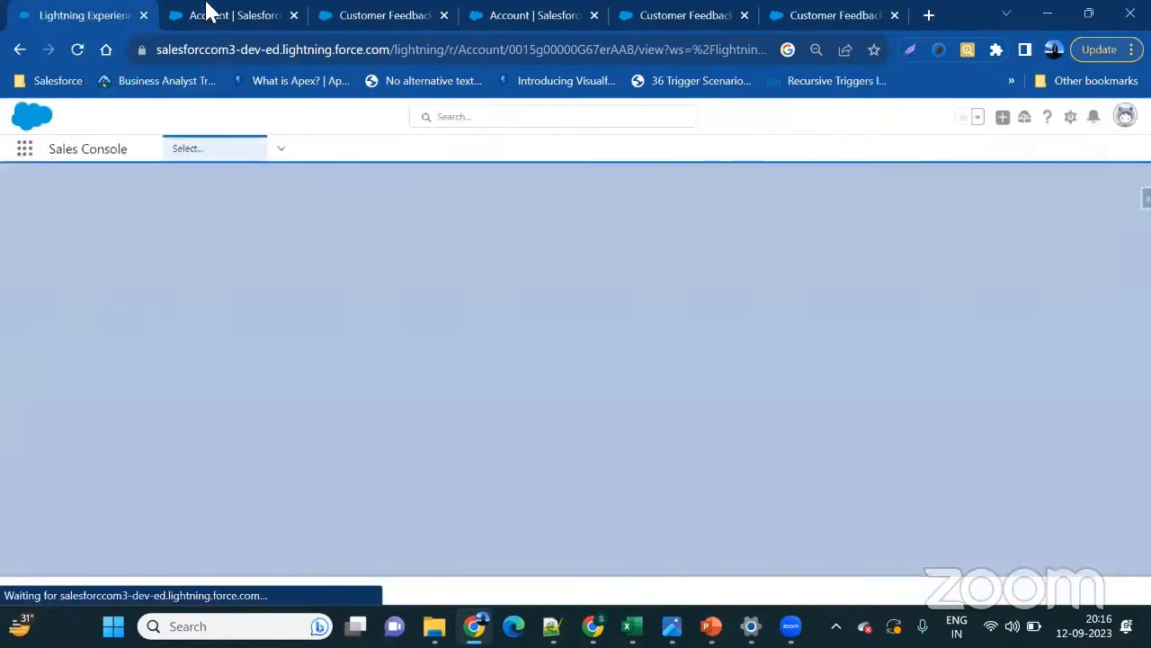
- Review the Account page layout assignments by profile and check the required fields in the Account Layout's Account Information section
click(207, 12)
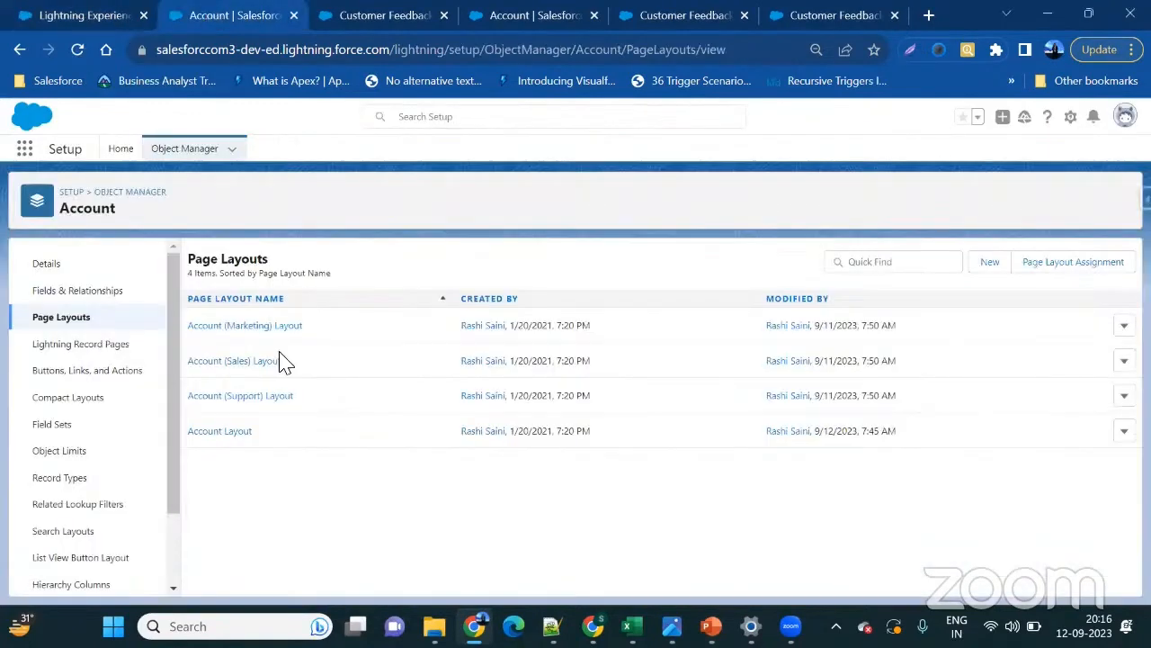
click(1039, 262)
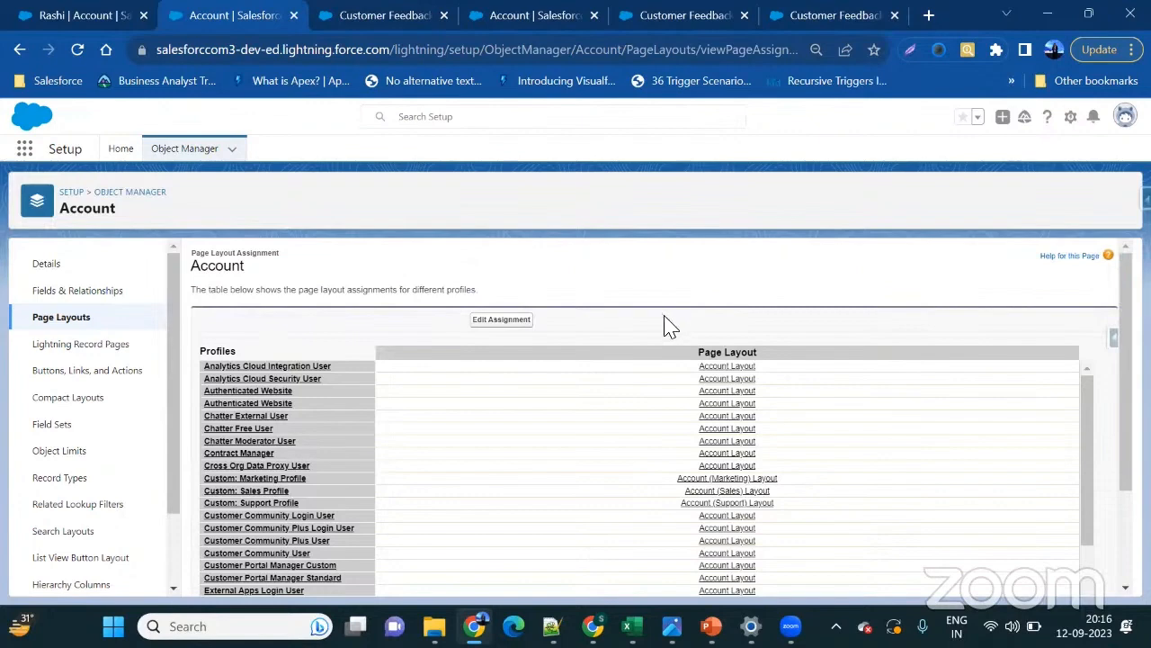
scroll(667, 326, down, 5)
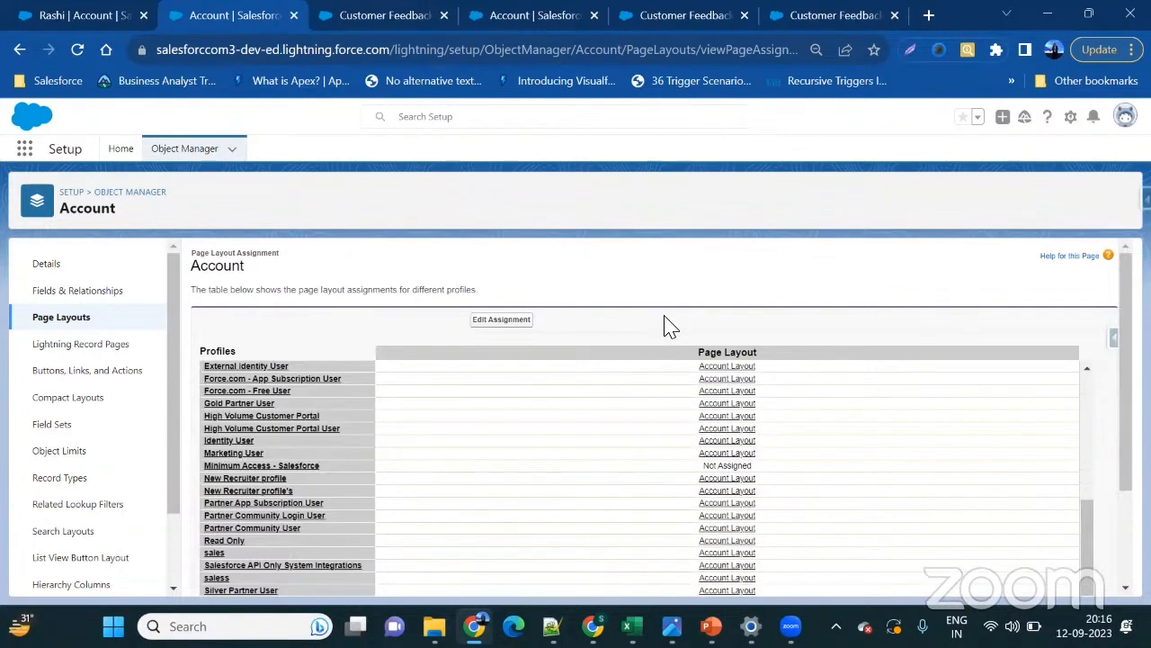
click(93, 326)
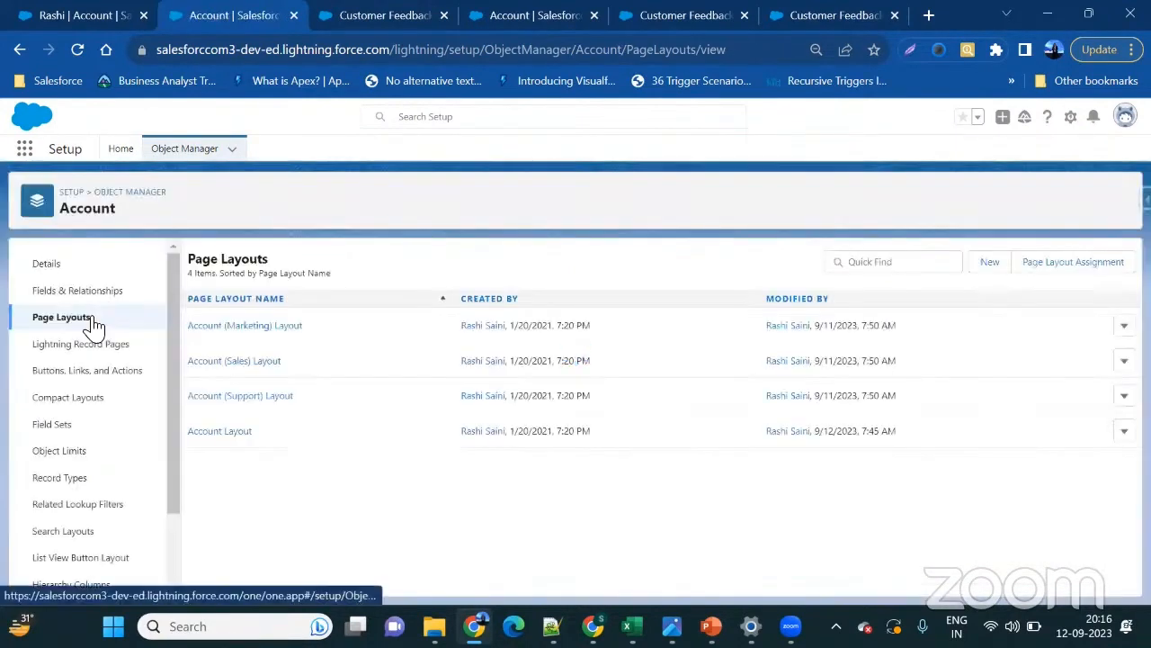
click(216, 433)
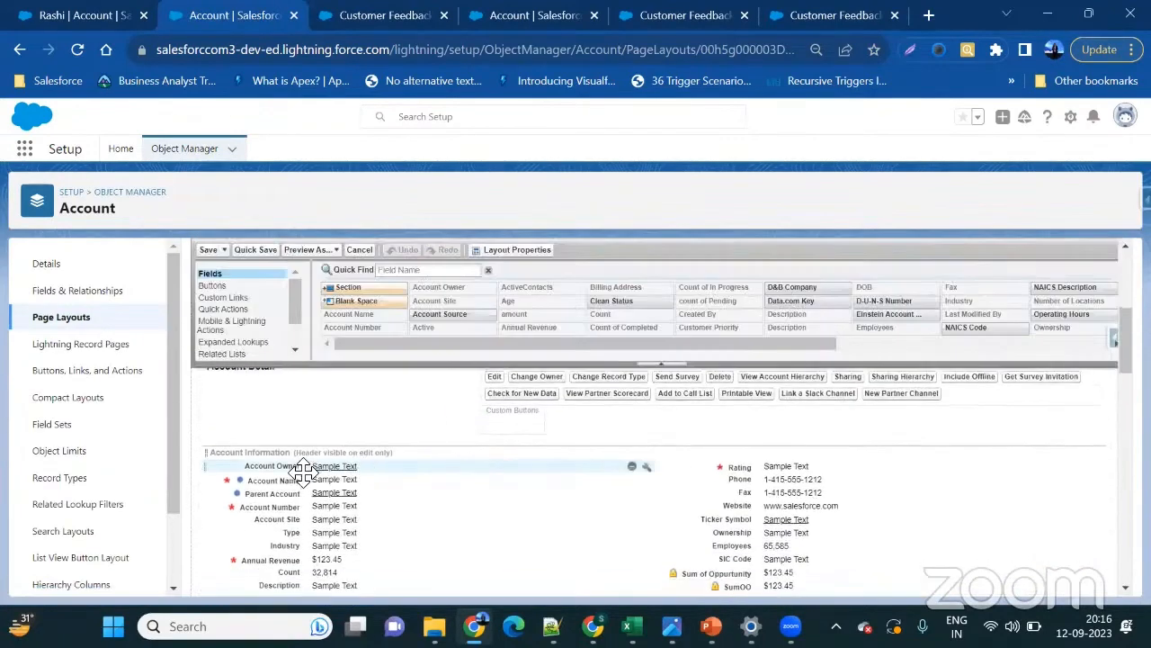
scroll(303, 468, down, 1)
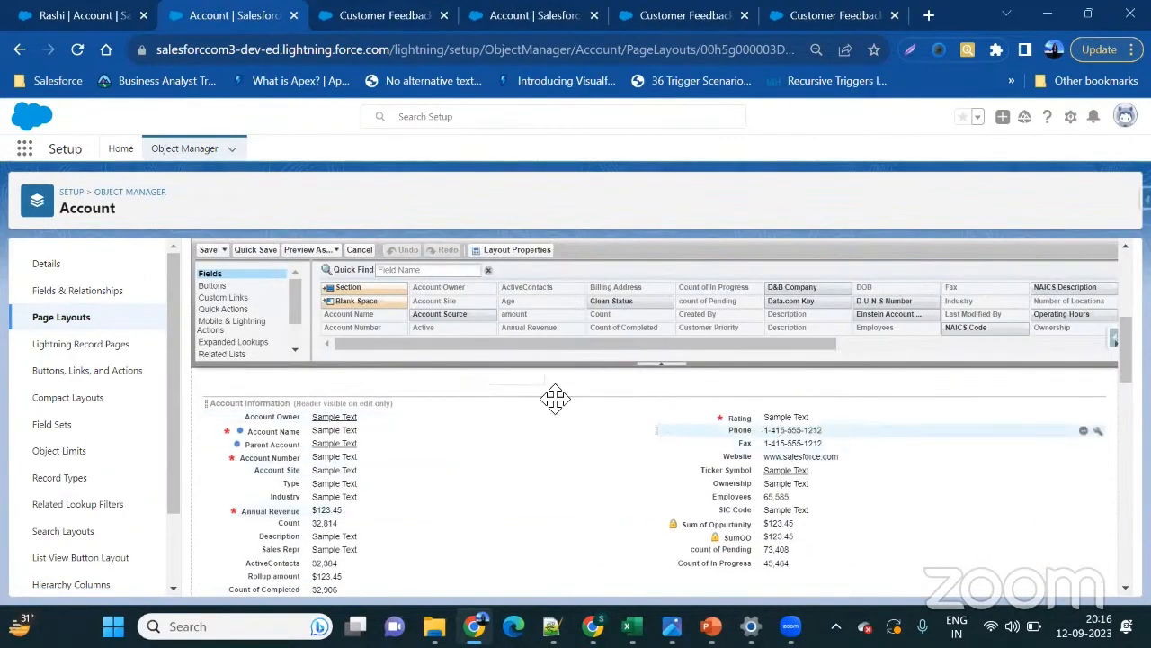
- Open the account record's details for editing and try to save with Rating, Account Number and Annual Revenue left empty
click(56, 25)
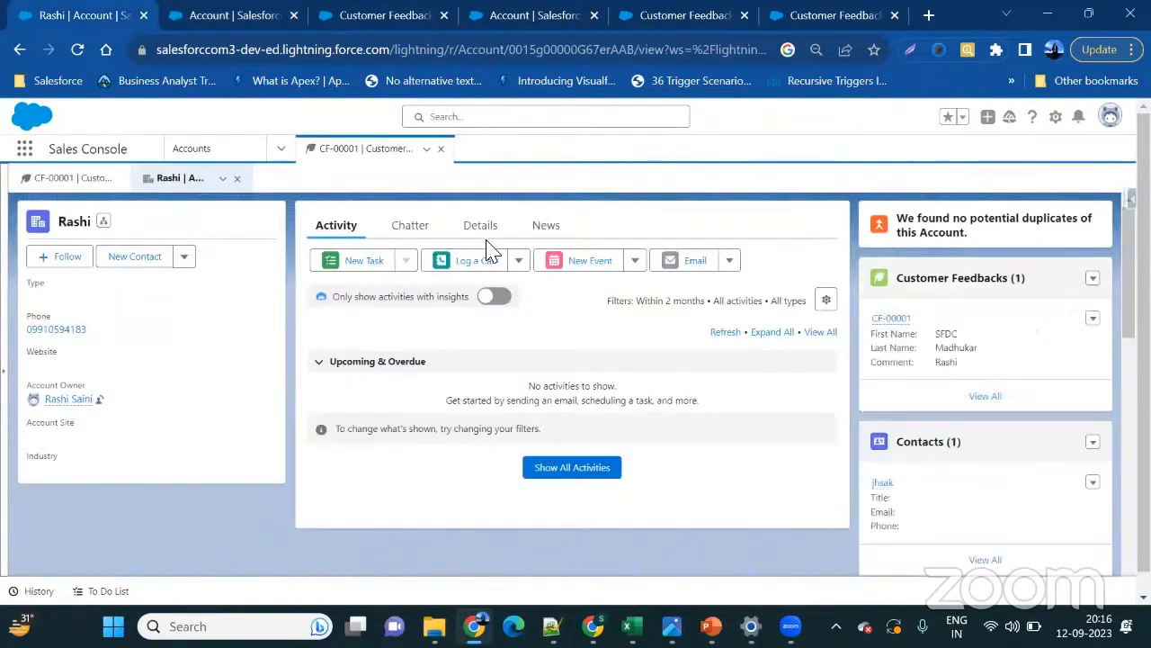
click(477, 230)
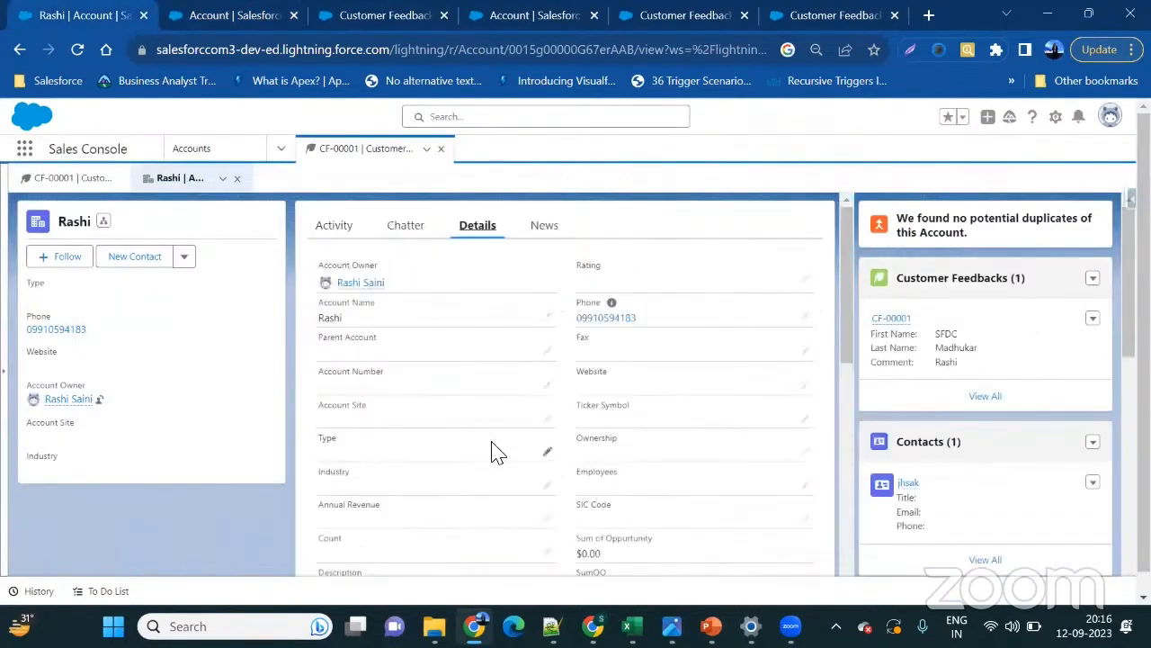
click(550, 422)
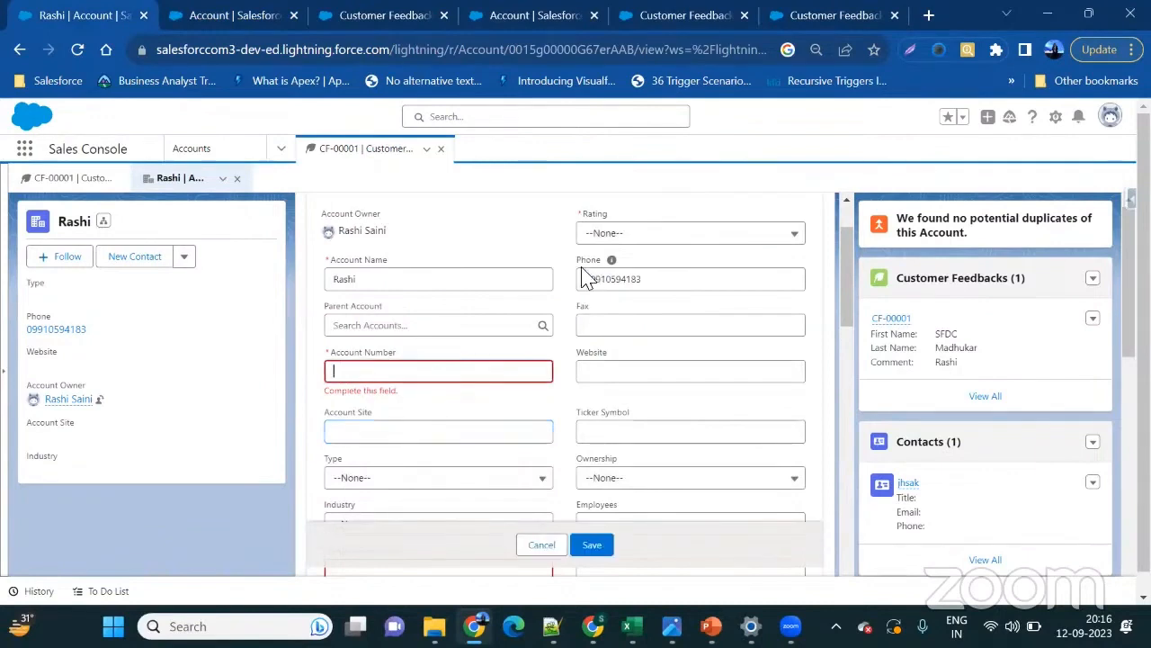
scroll(429, 441, down, 2)
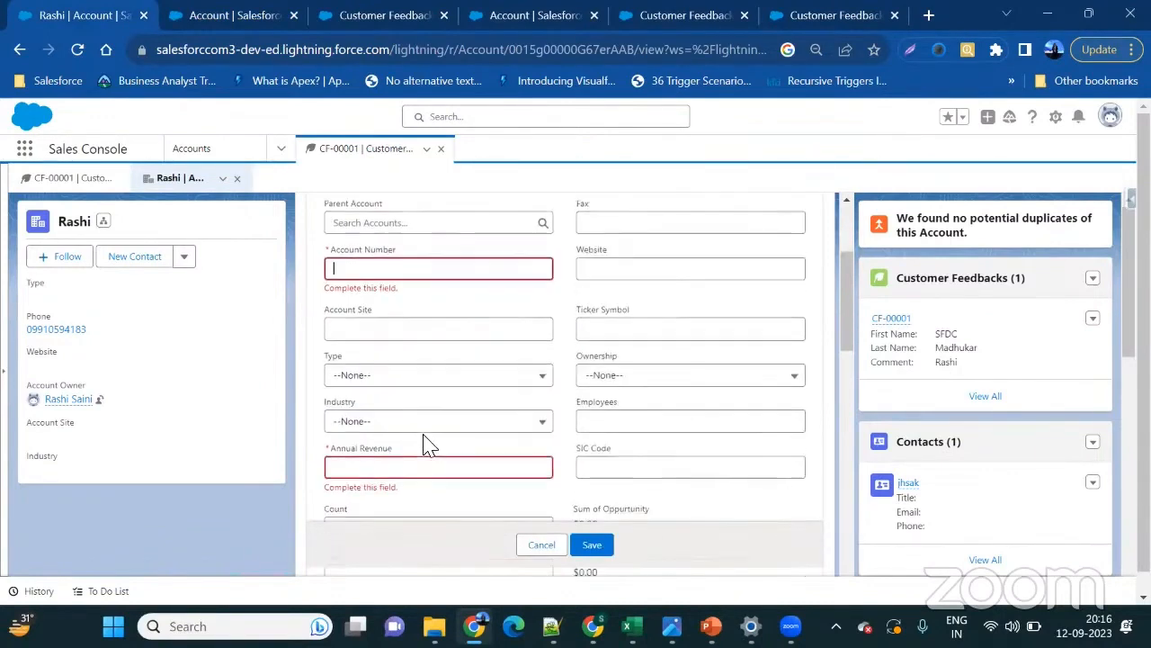
click(594, 549)
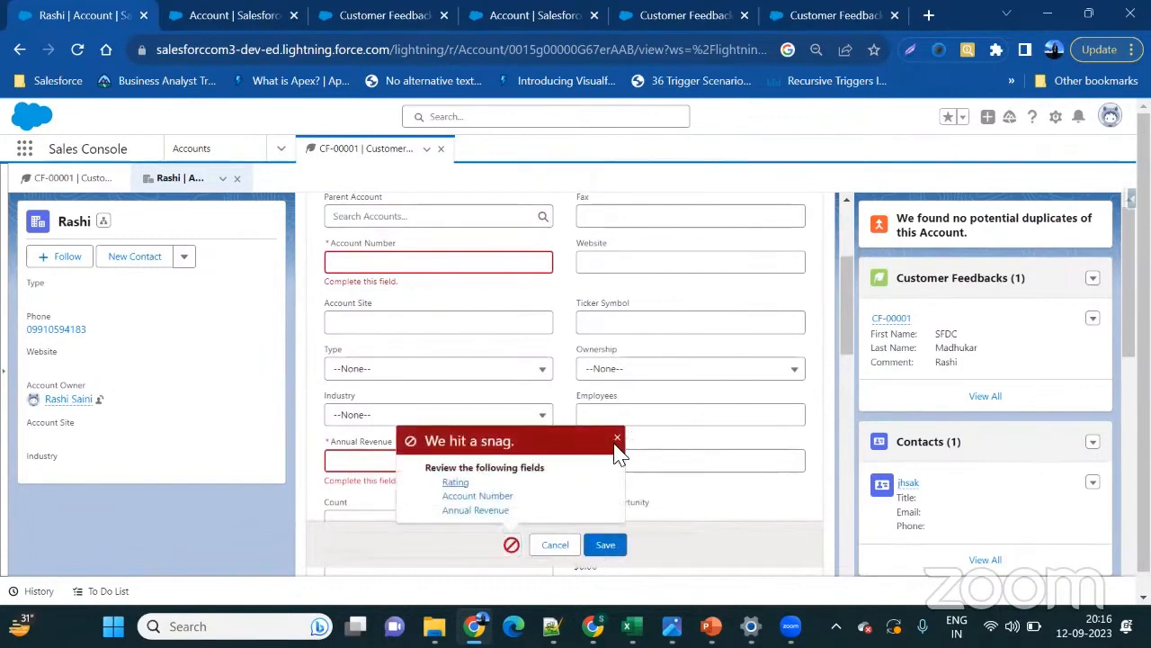
- Fill in the account number, set Annual Revenue to 98765432 and Rating to Hot, and save the account record
click(442, 270)
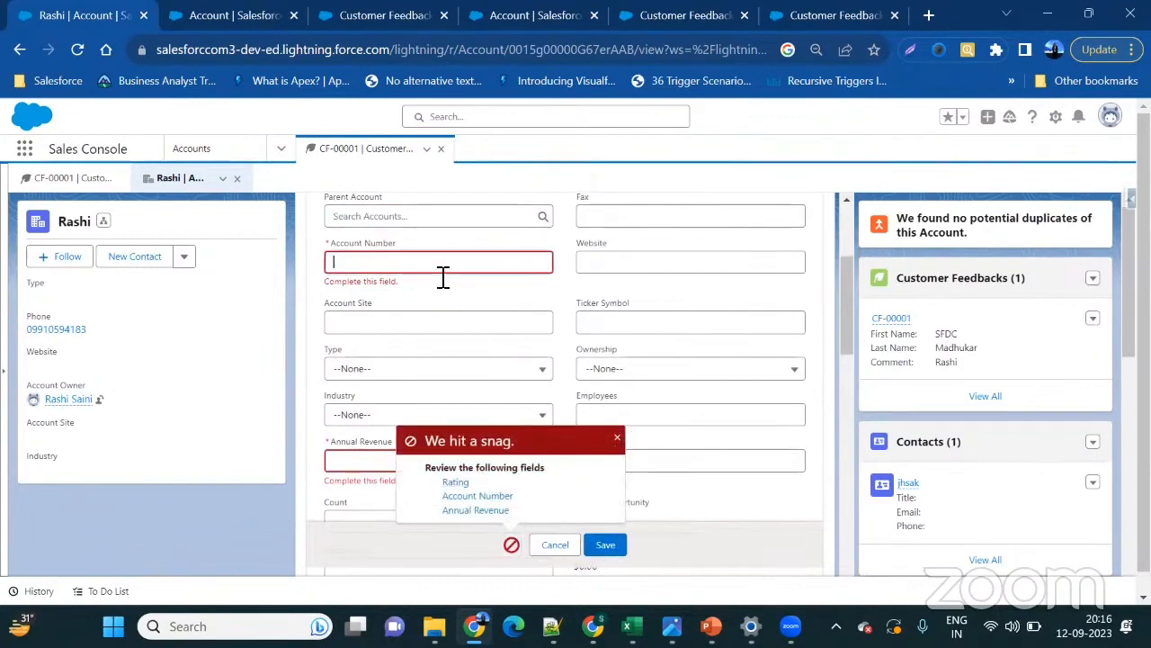
text(1234567890)
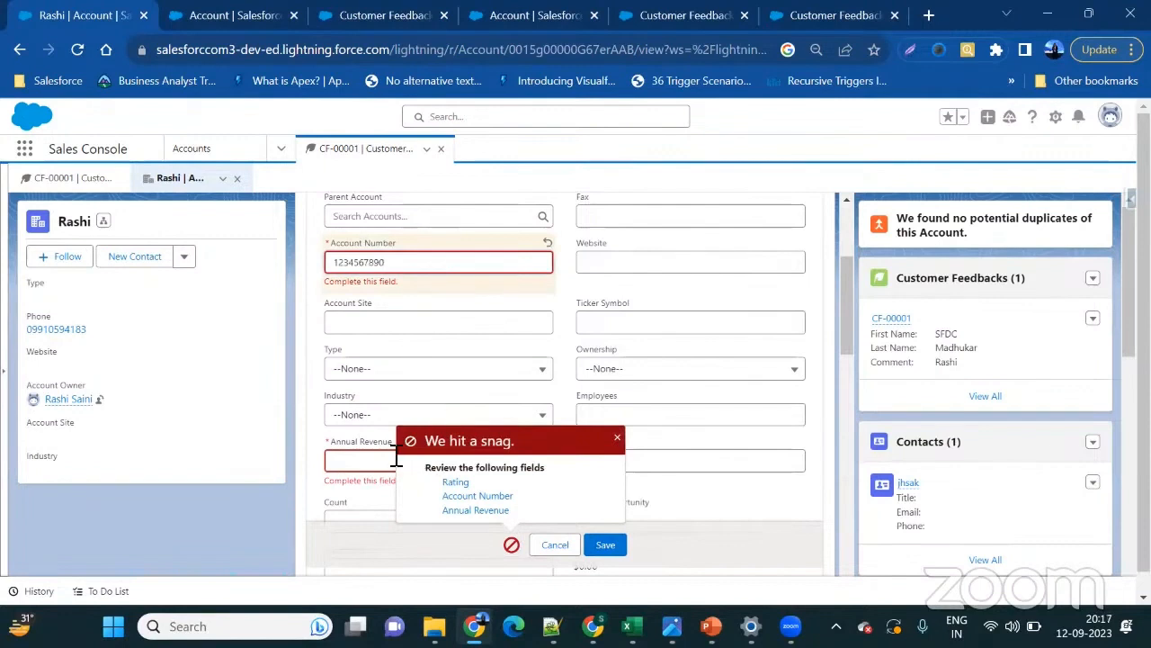
click(378, 459)
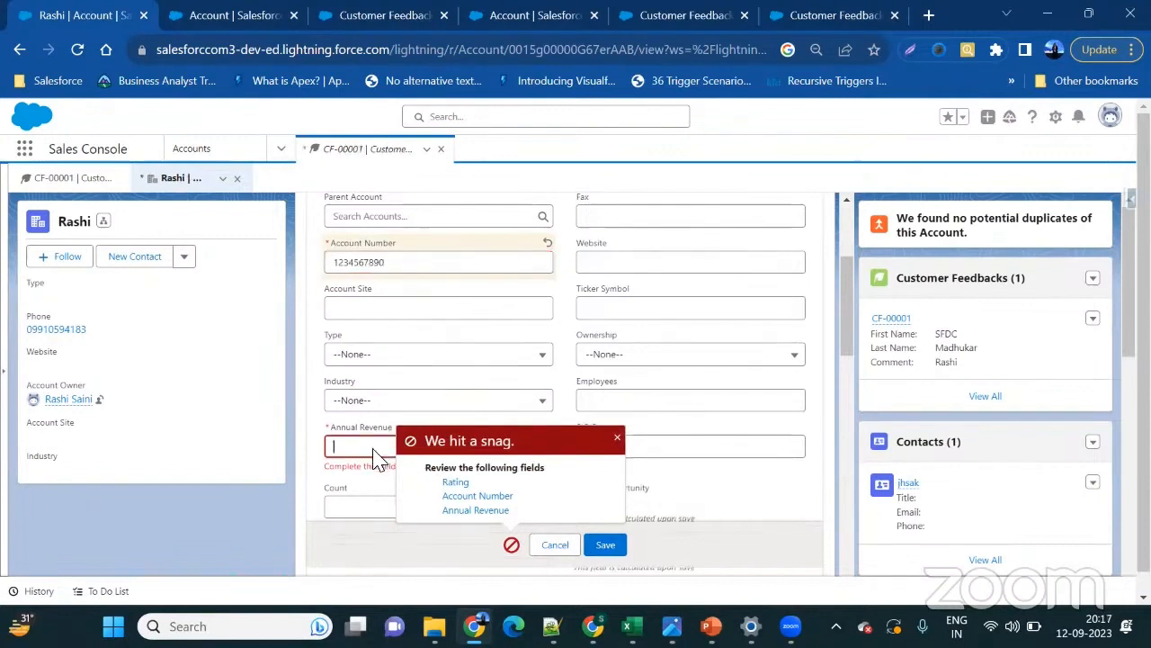
text(98765432)
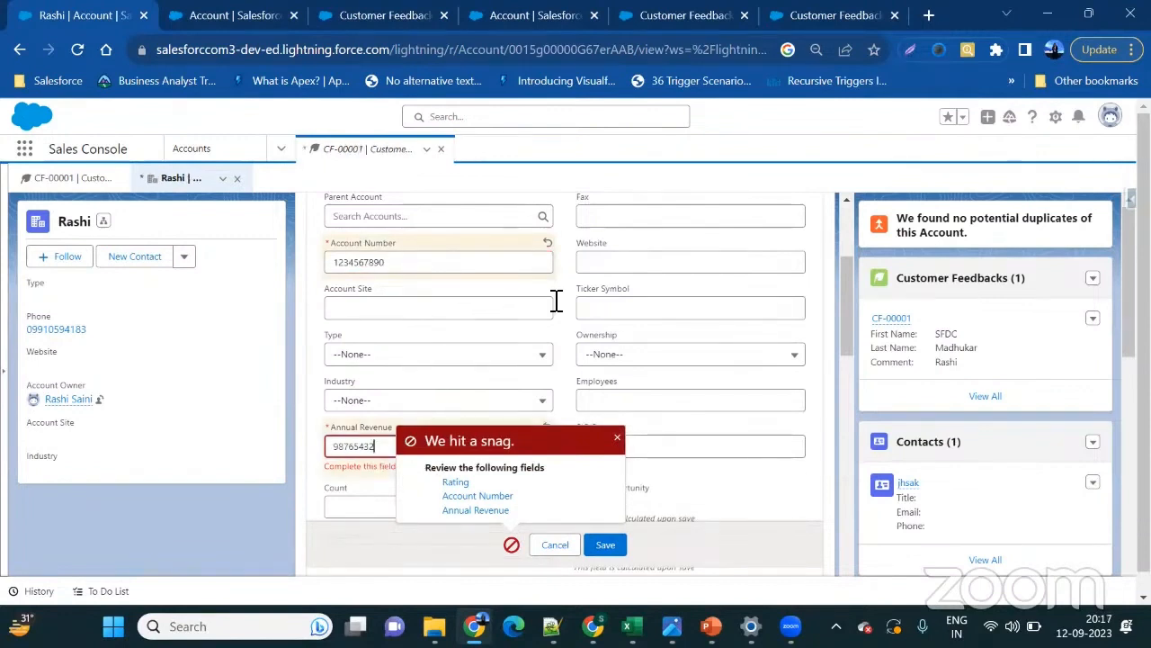
scroll(556, 301, up, 2)
click(630, 290)
click(618, 331)
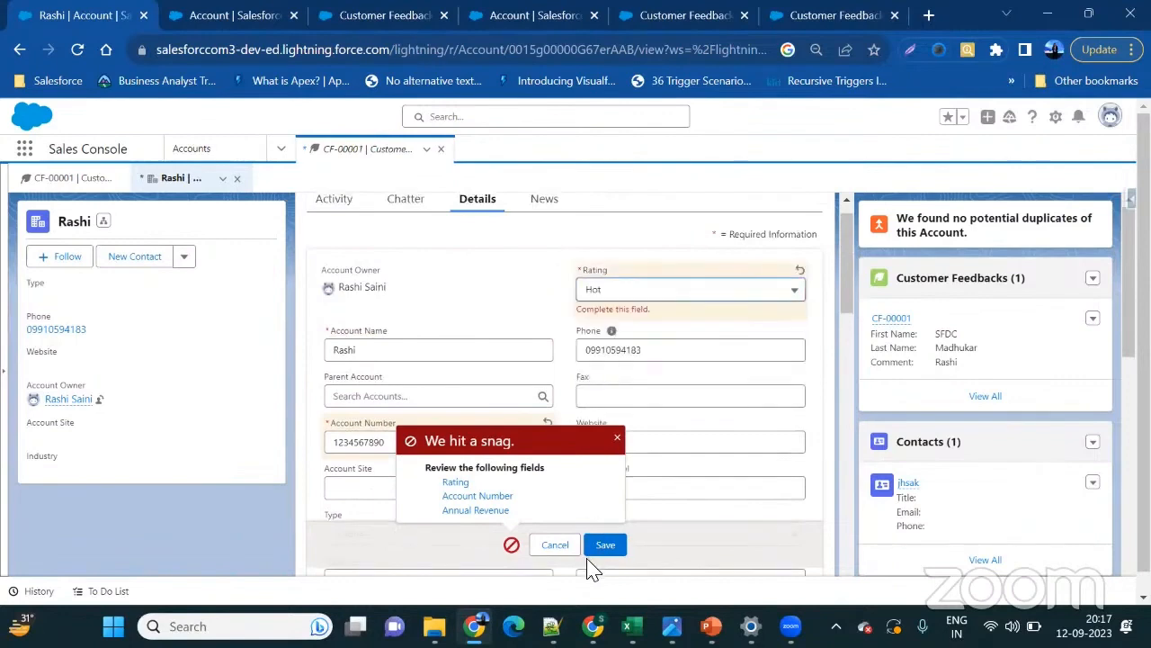
click(608, 545)
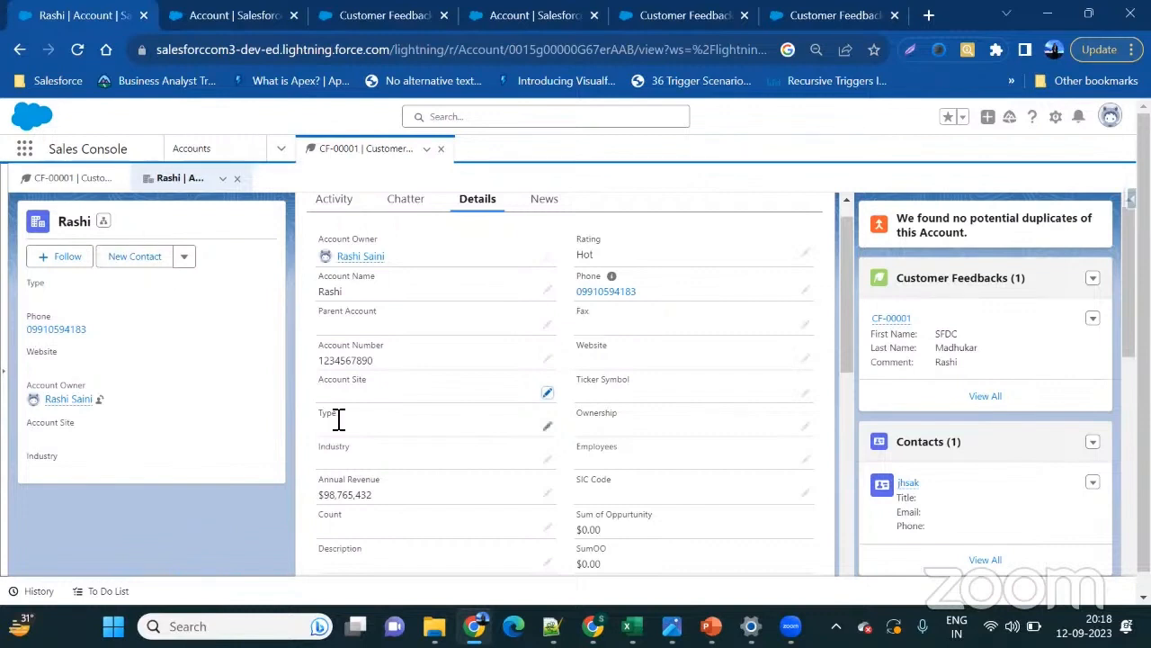
- Switch to the Untitled (2) PowerPoint presentation and review its "Configuring required fields" and "Conclusion and key takeaways" slides
scroll(338, 419, down, 10)
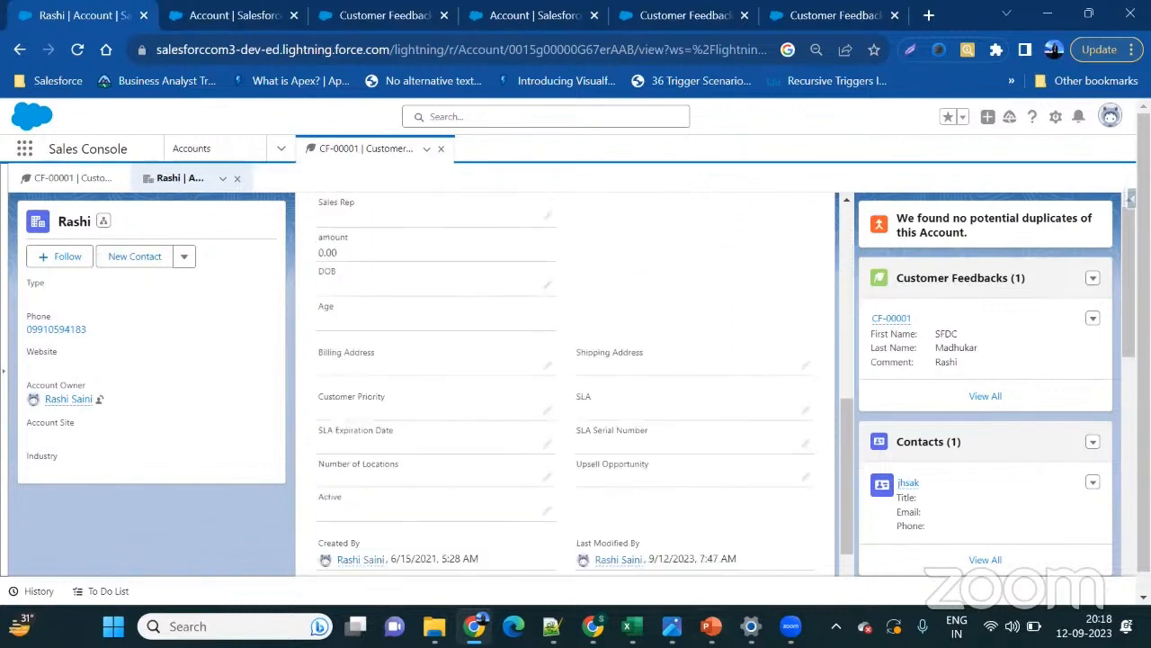
mouse_move(710, 627)
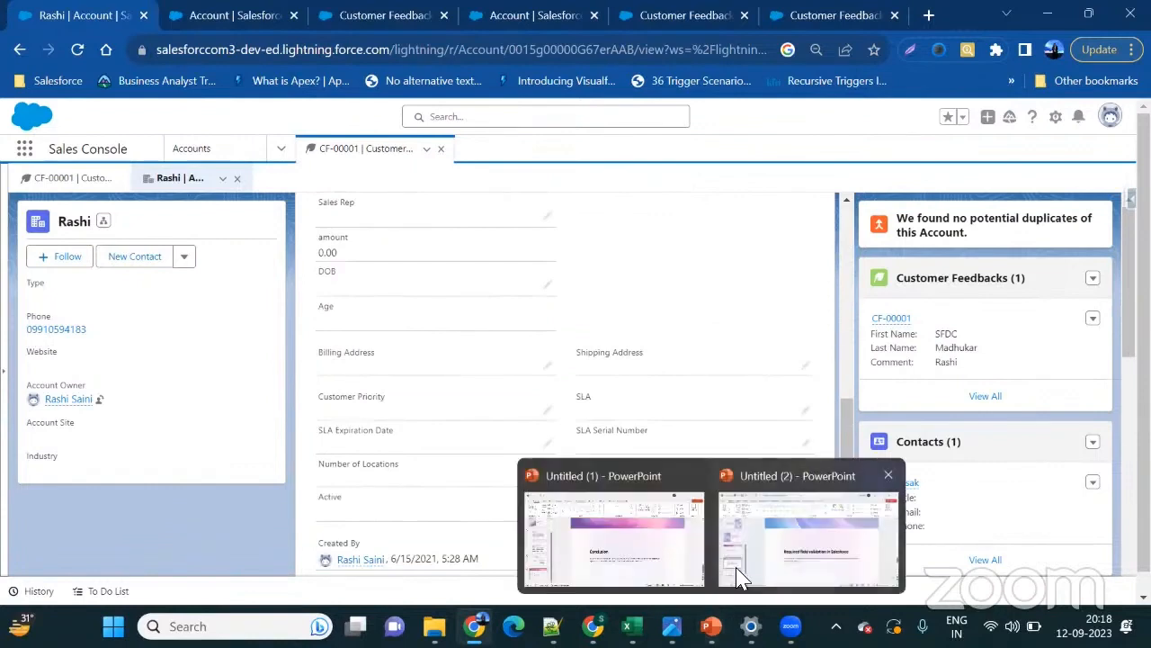
click(801, 544)
scroll(624, 417, down, 1)
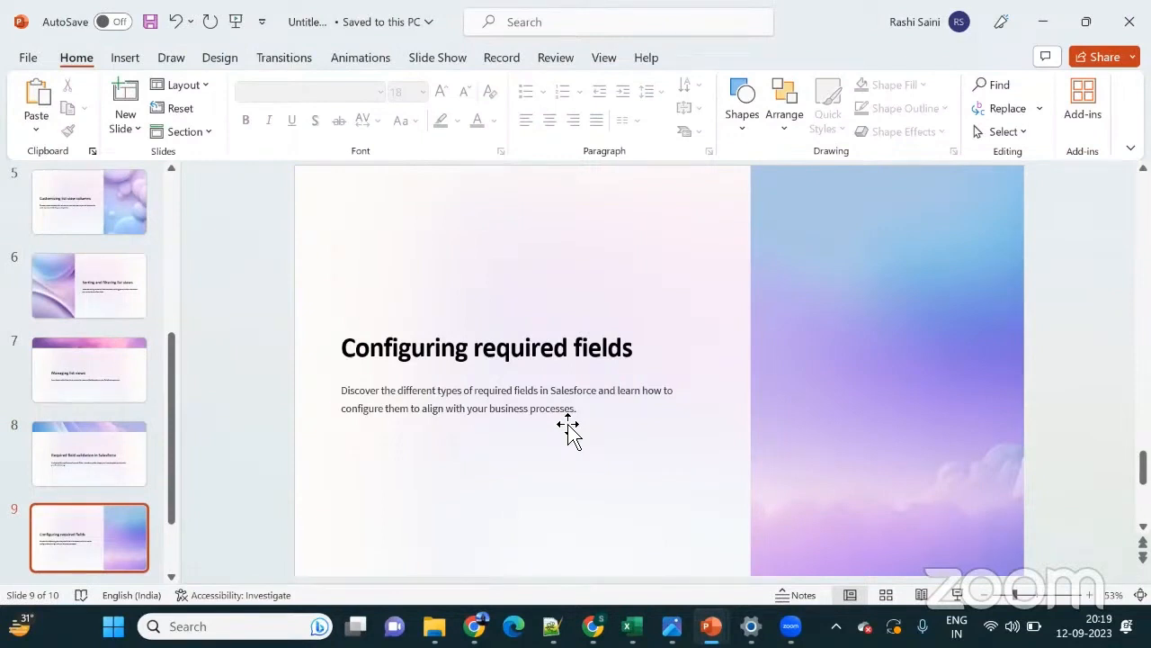
scroll(567, 430, down, 1)
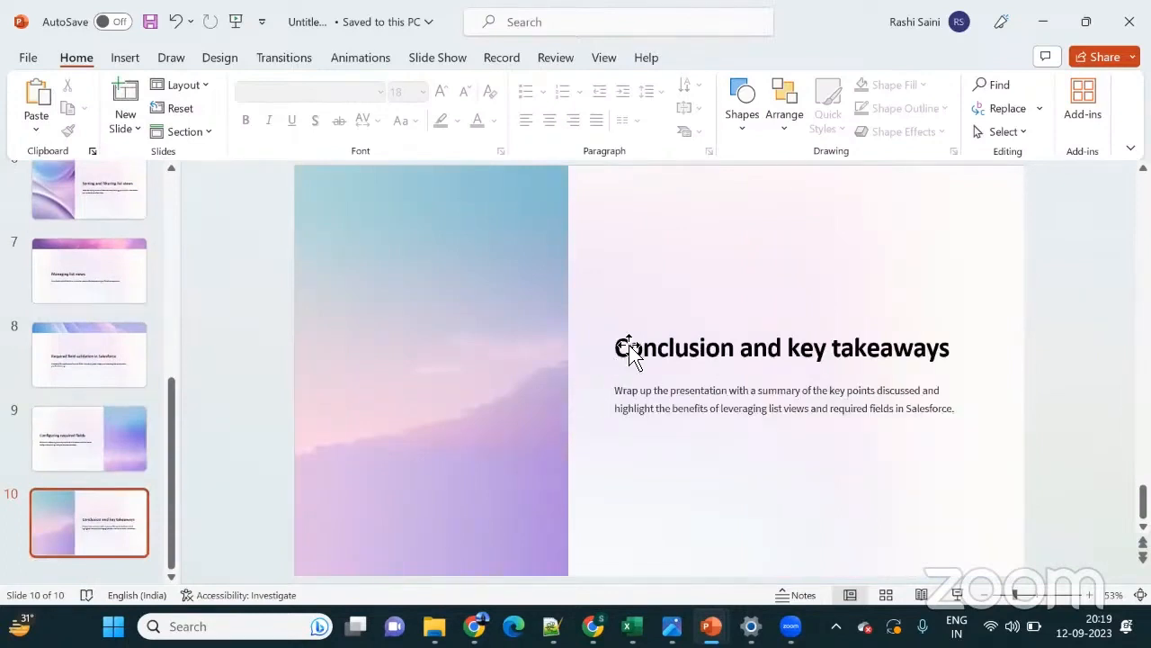
click(1046, 22)
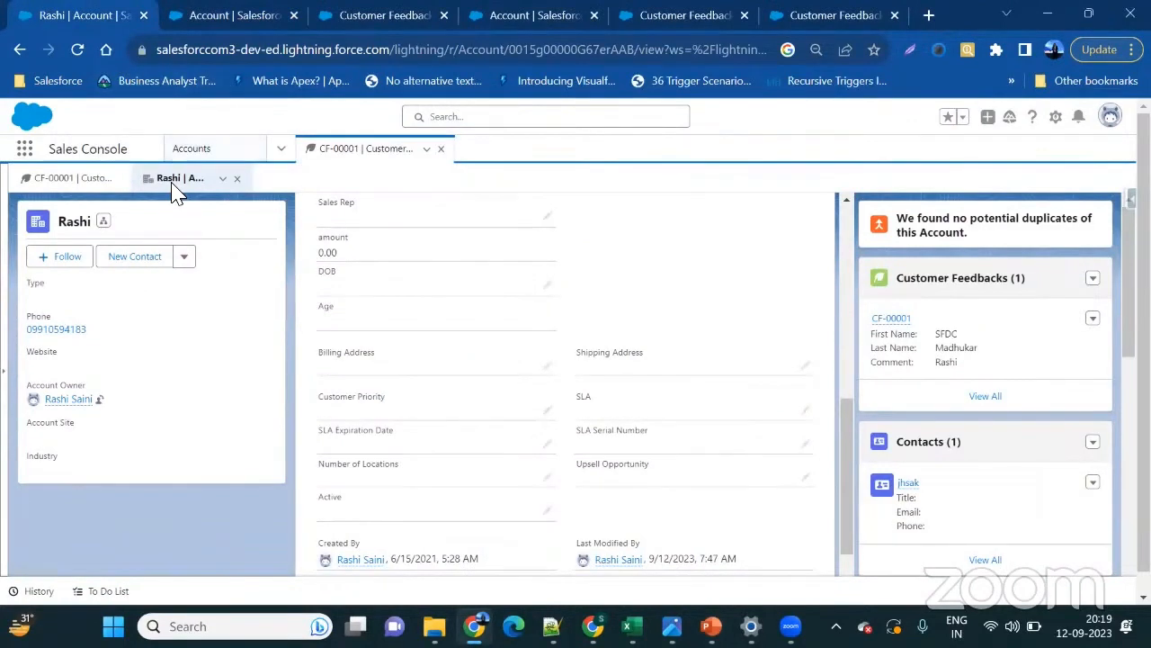
- Return to the Accounts list in Salesforce and open the sharing settings of the All Accounts list view
click(189, 150)
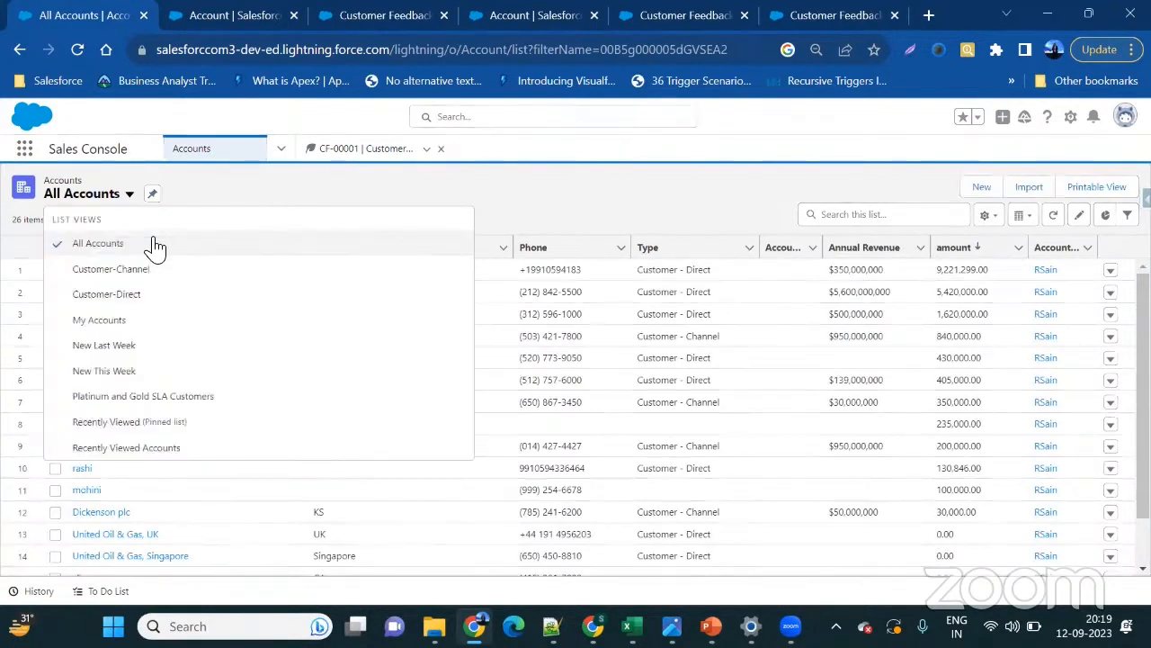
click(983, 223)
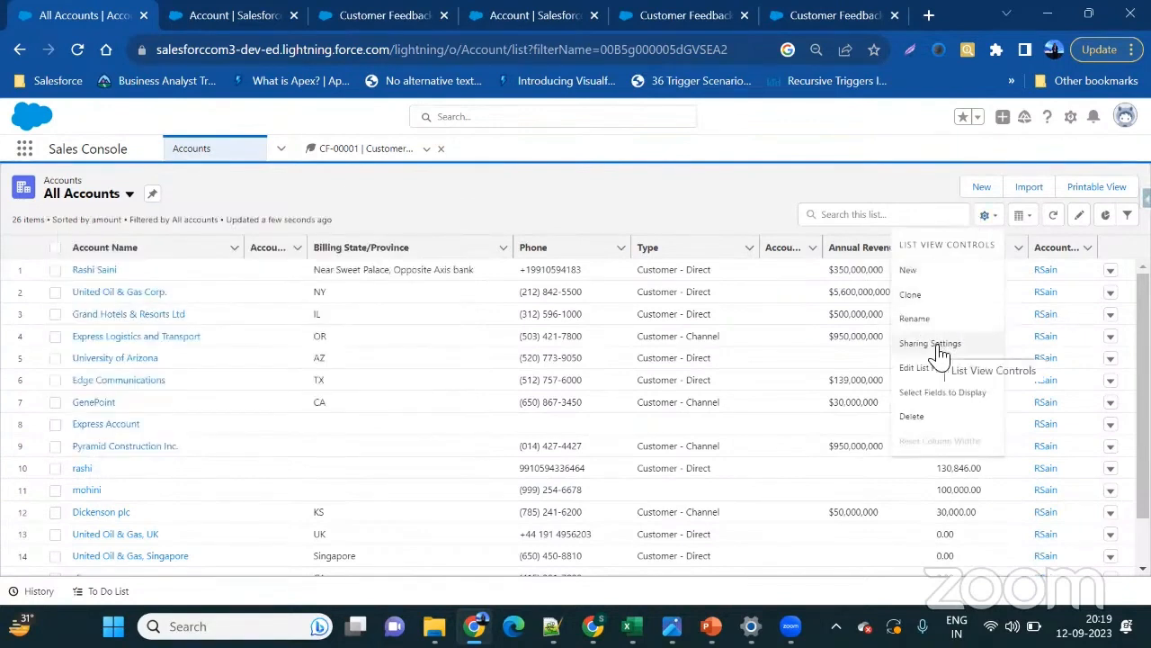
key(Escape)
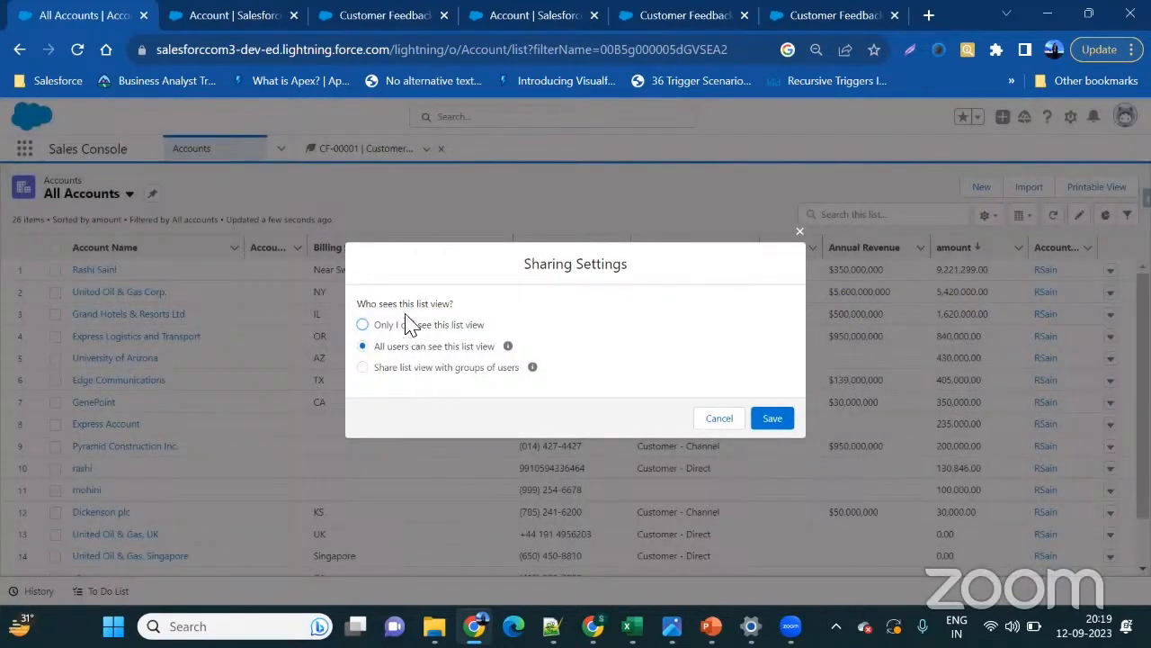
- Try sharing the All Accounts list view with the gp public group, remove the group, and cancel the sharing settings
click(406, 370)
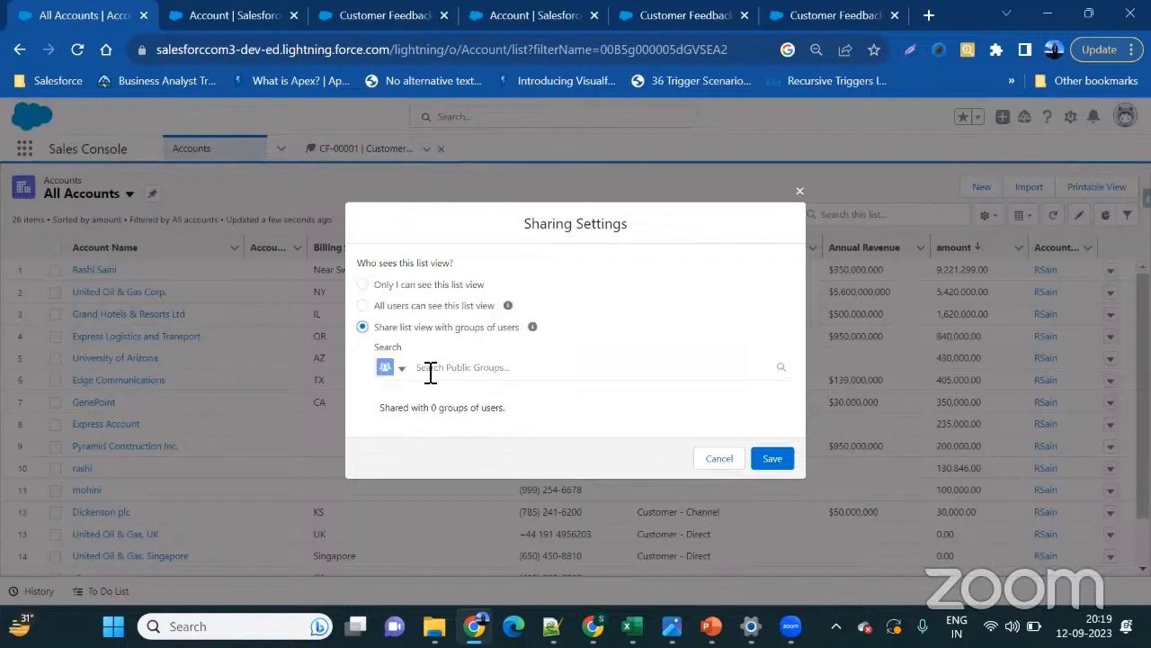
click(431, 371)
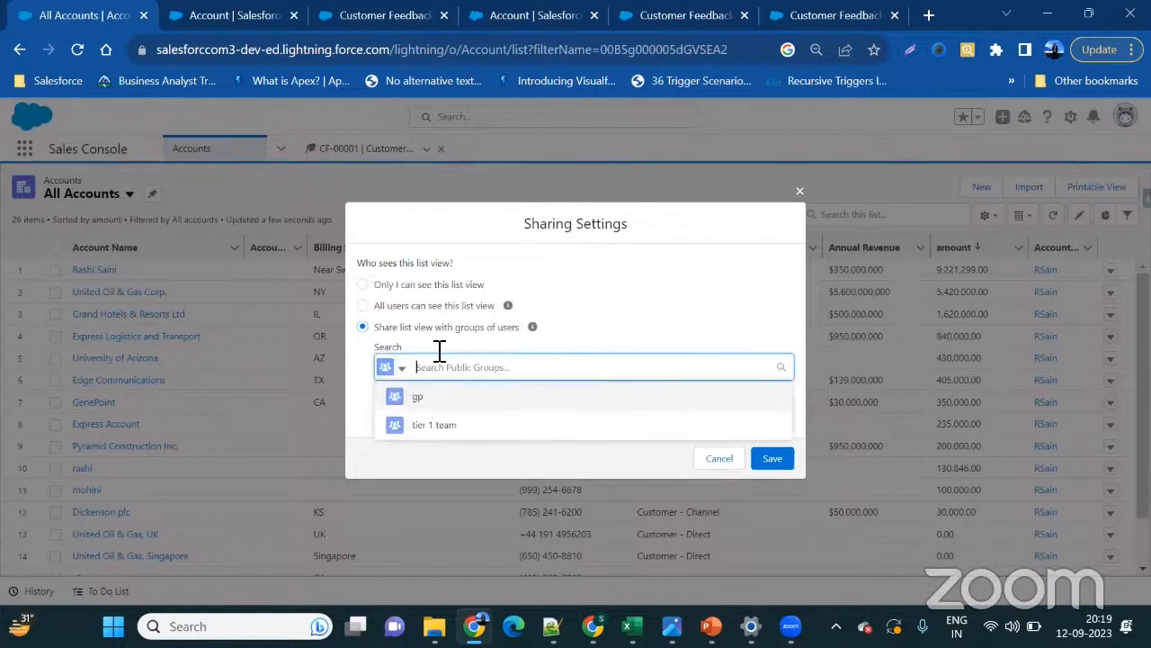
click(437, 393)
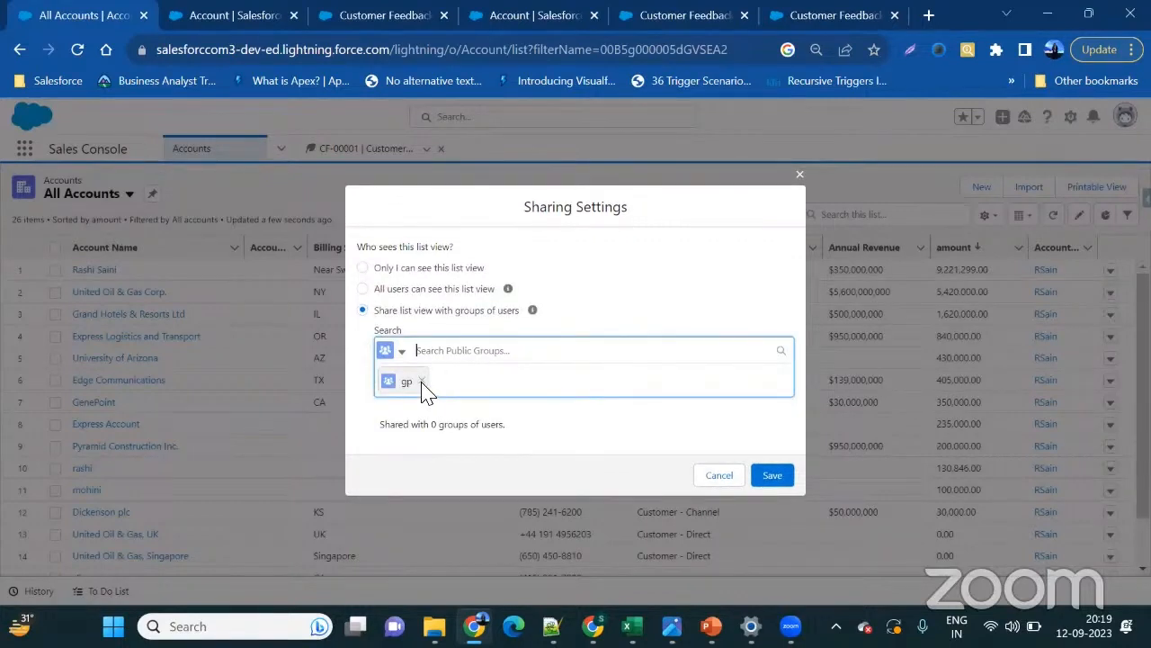
click(422, 382)
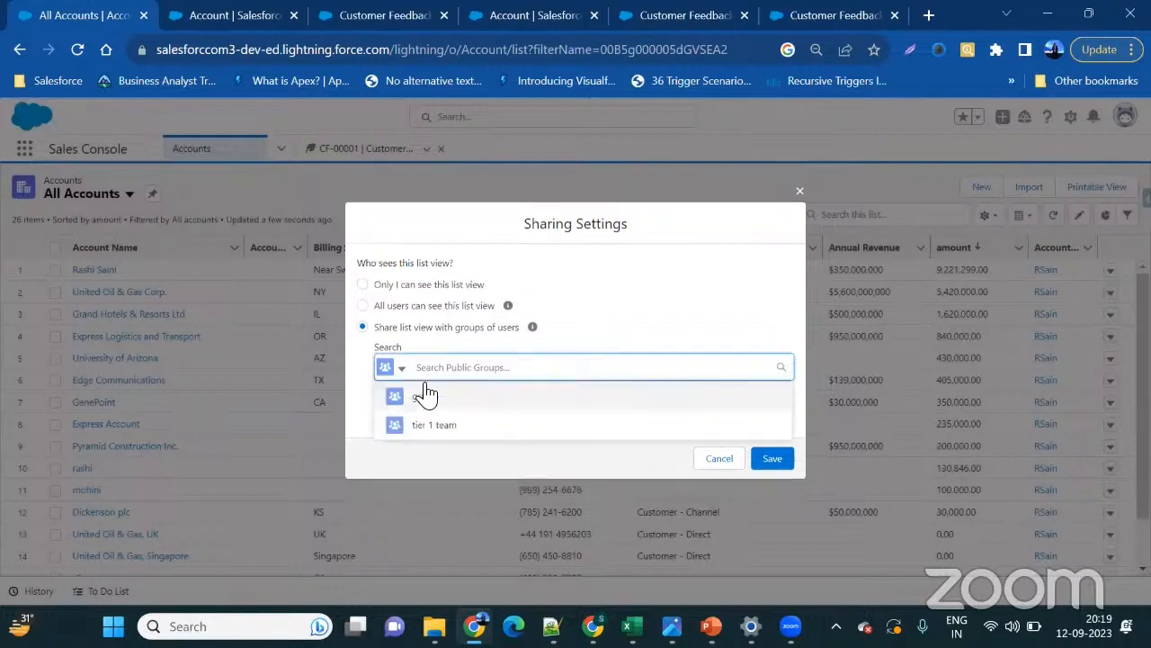
click(710, 461)
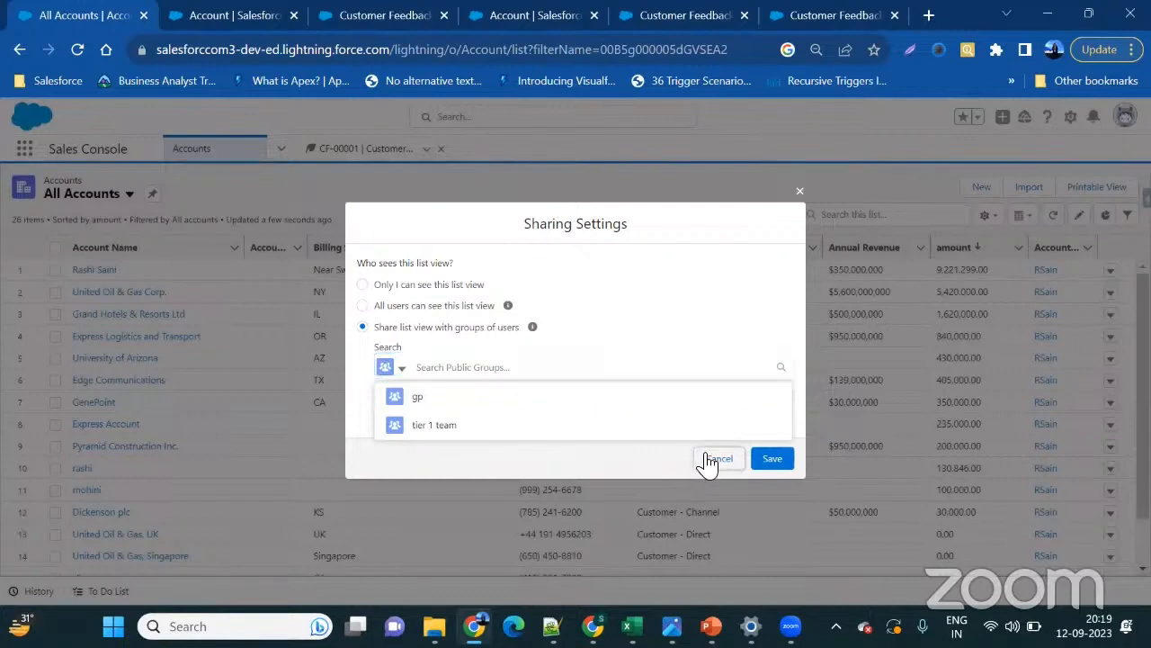
click(710, 460)
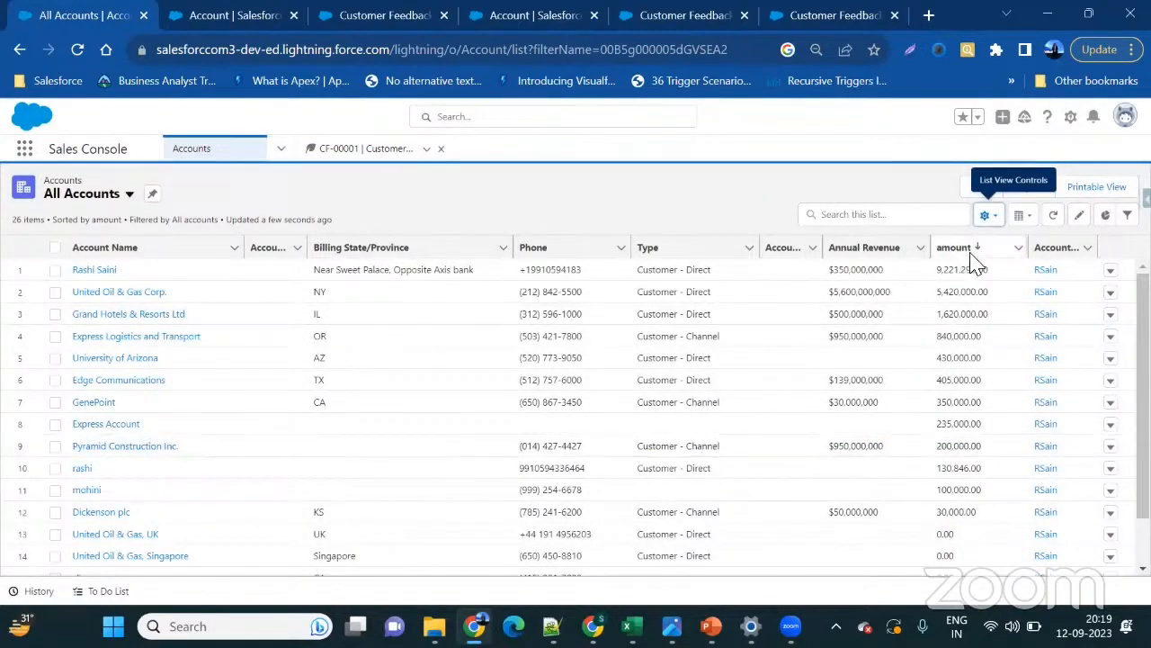
- Delete the New Last Week account list view and check which account list views remain
click(989, 215)
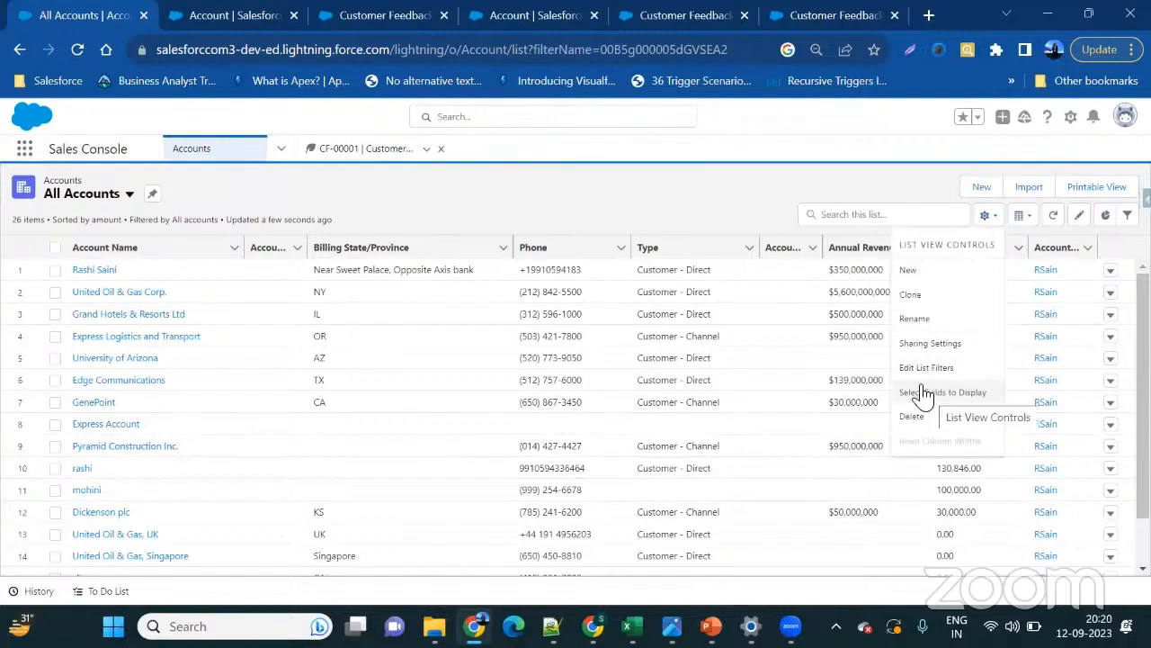
click(129, 198)
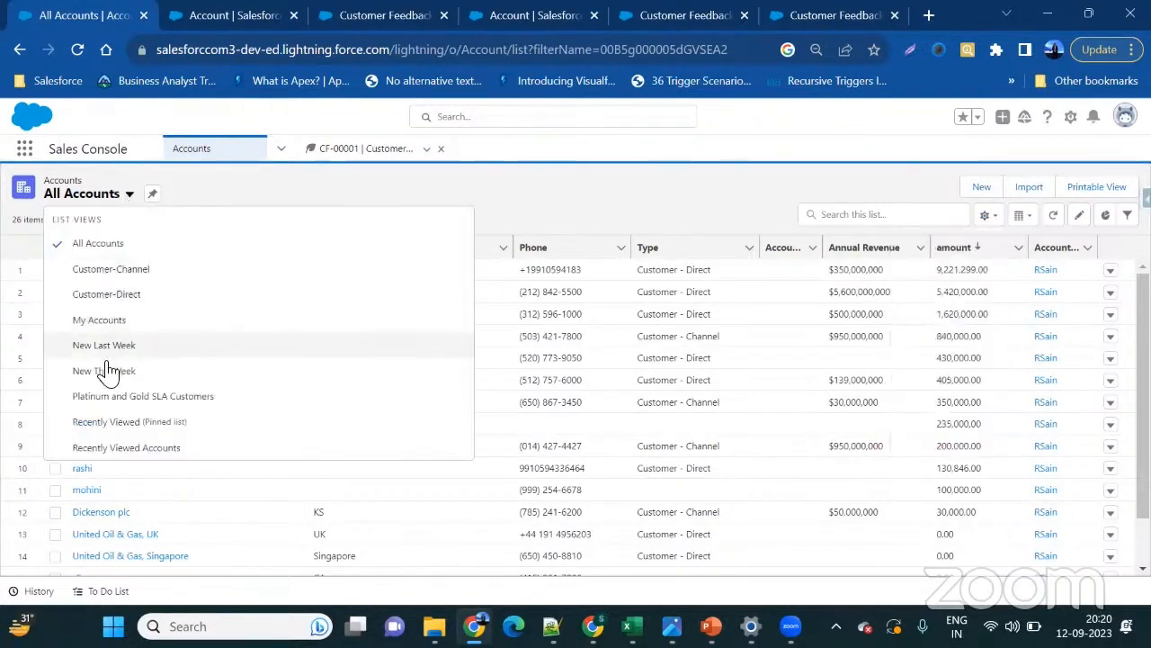
click(103, 346)
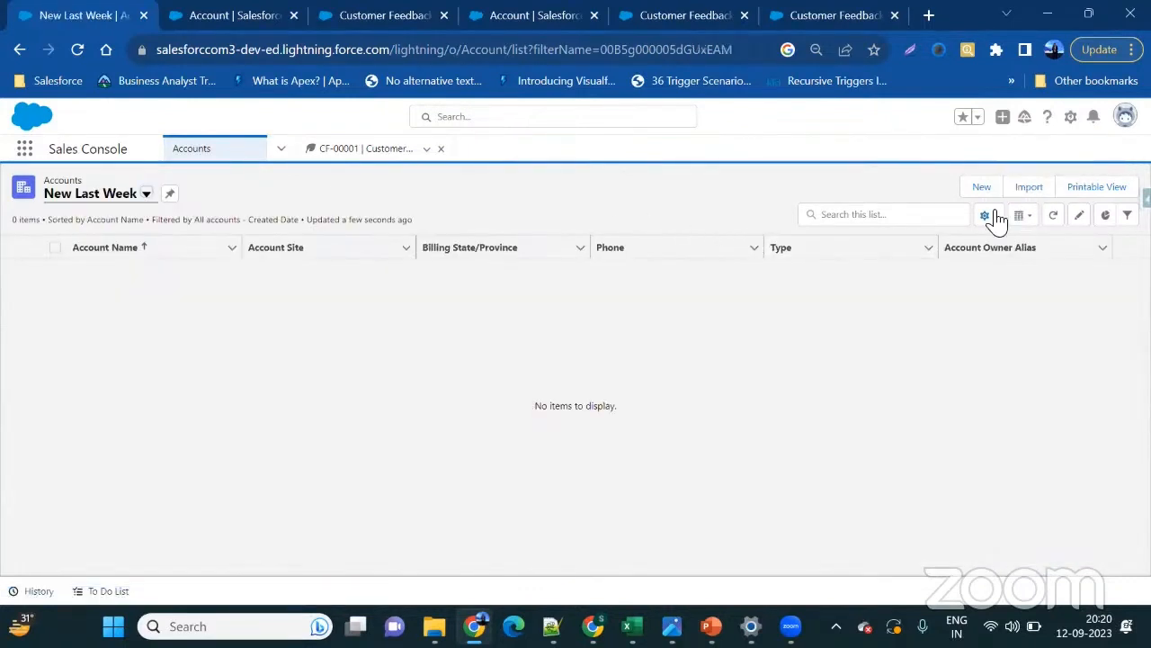
click(985, 216)
click(931, 416)
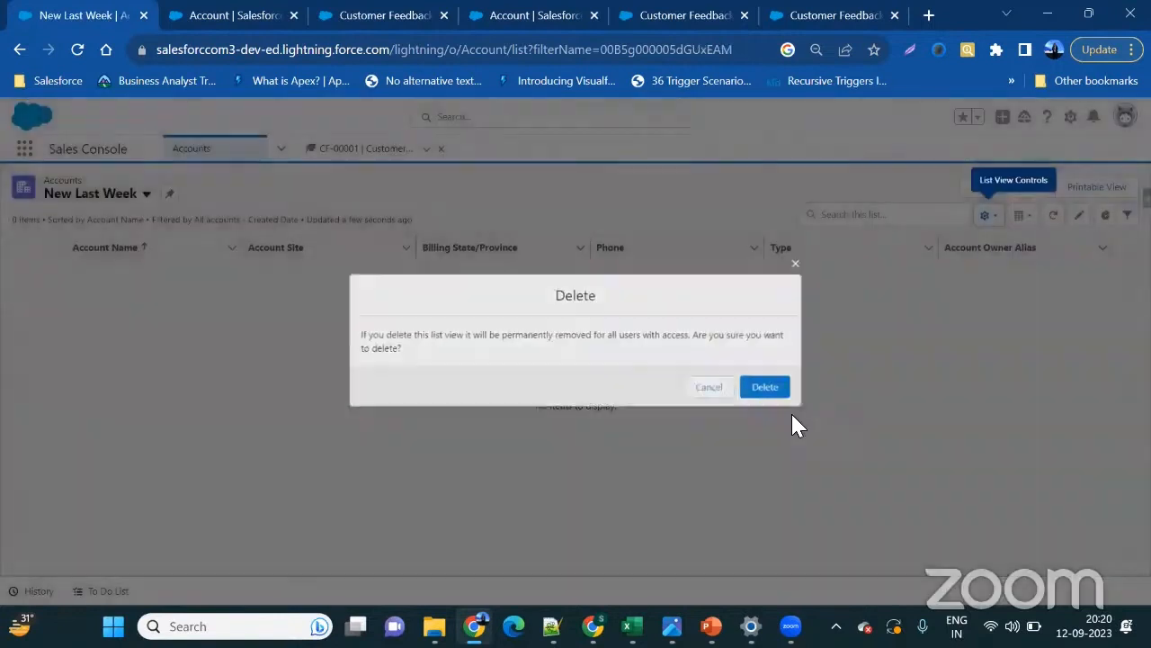
click(779, 398)
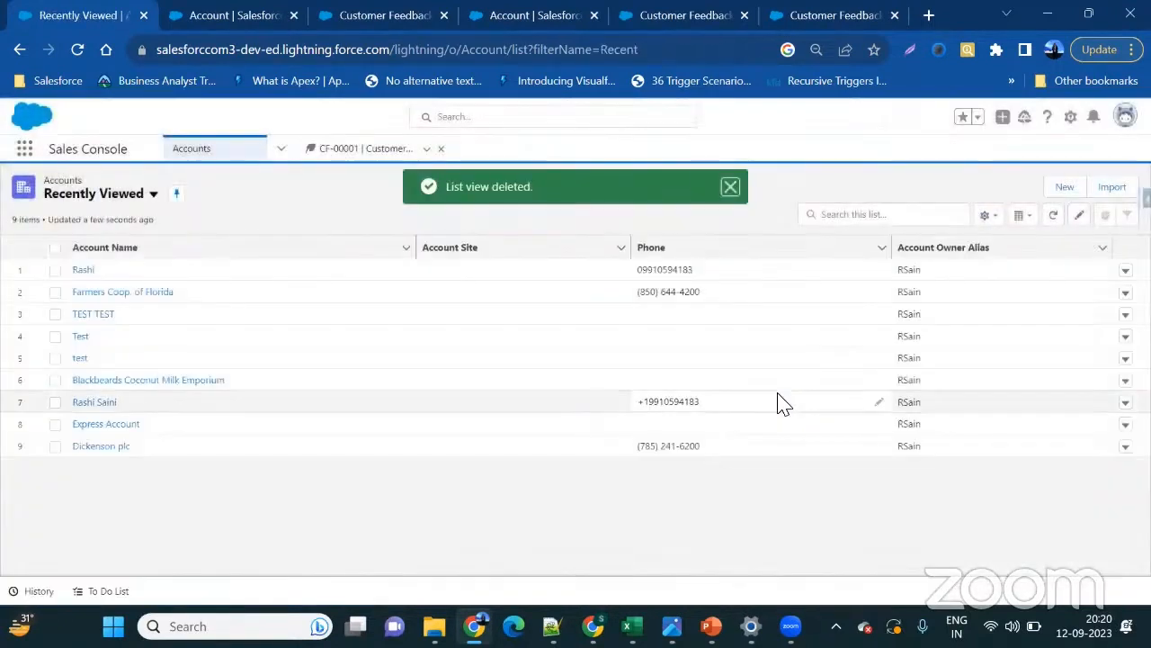
click(151, 194)
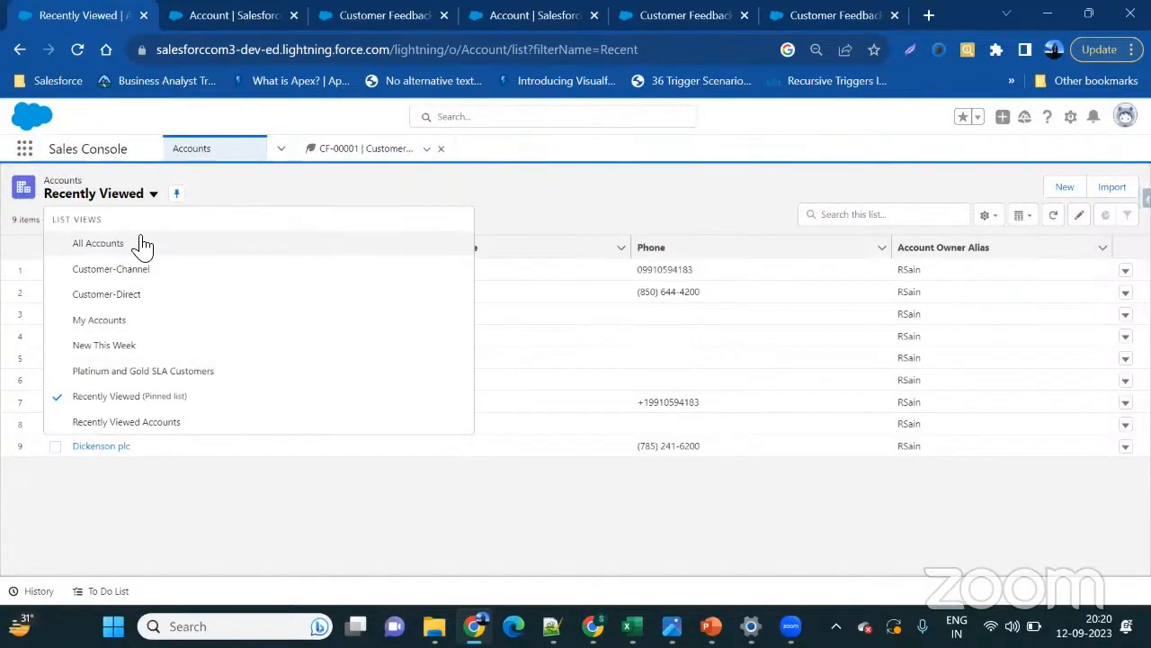
click(601, 198)
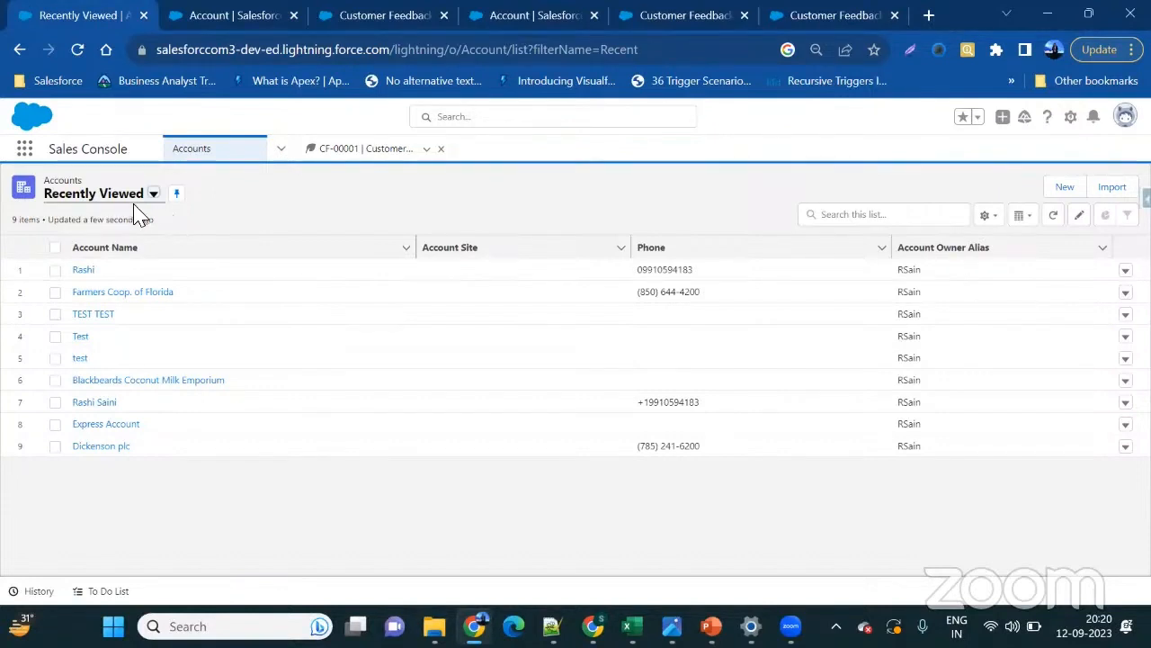
- Look through the Sales Console navigation items and the Account object's setup sections, and return to the Accounts list
click(282, 149)
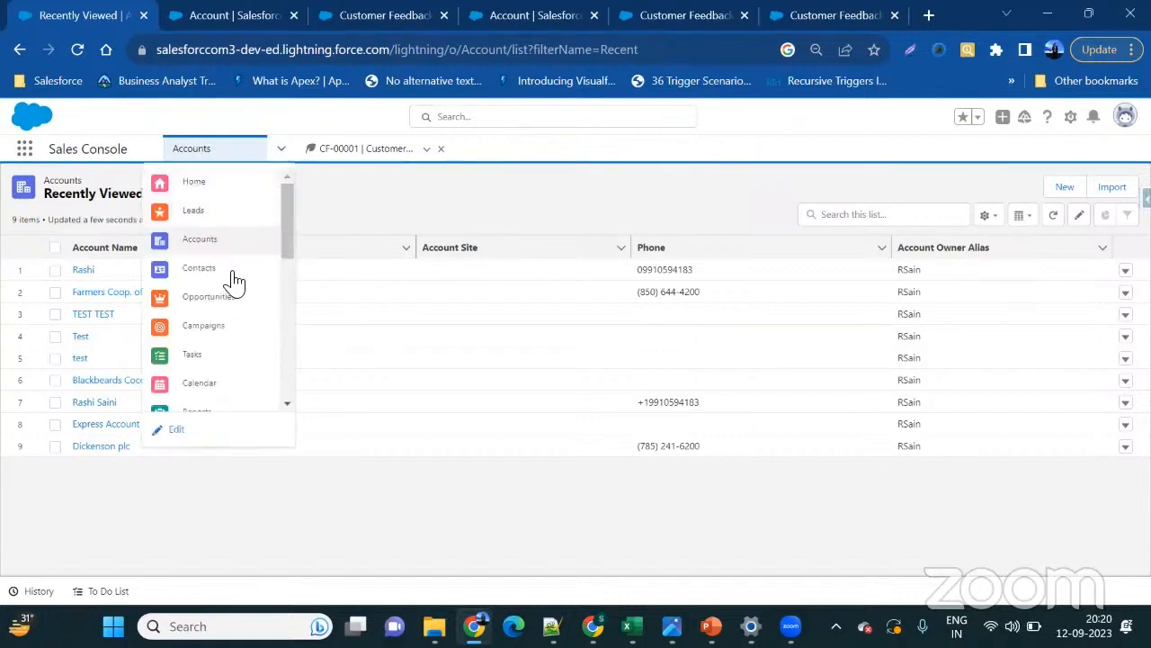
scroll(229, 336, down, 1)
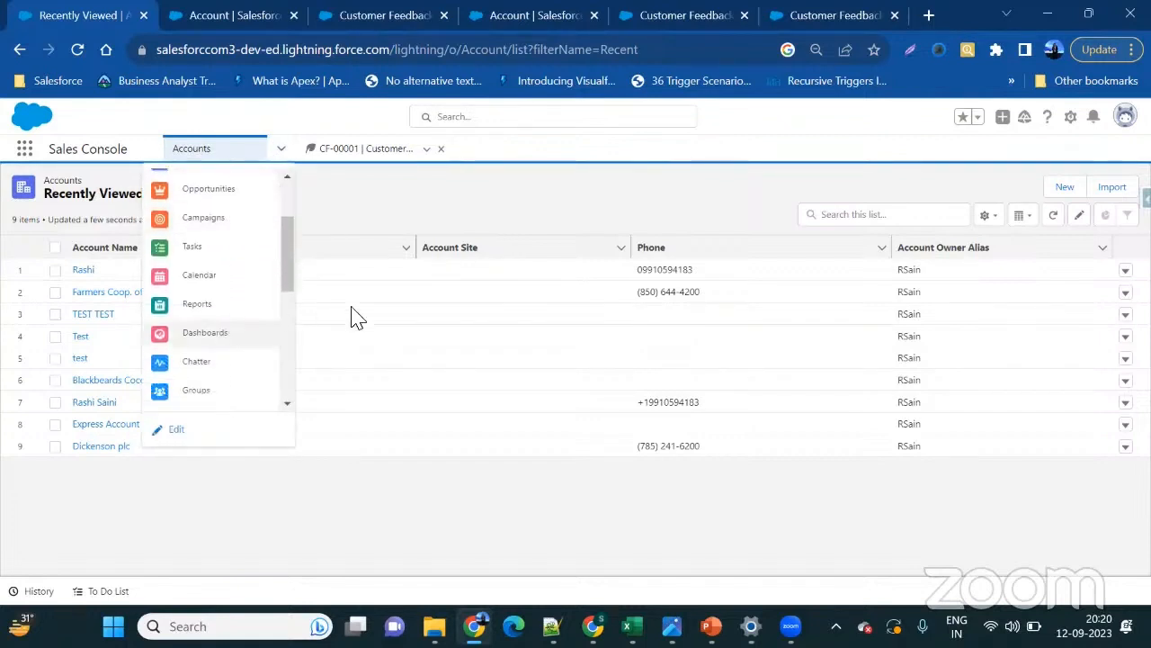
click(365, 320)
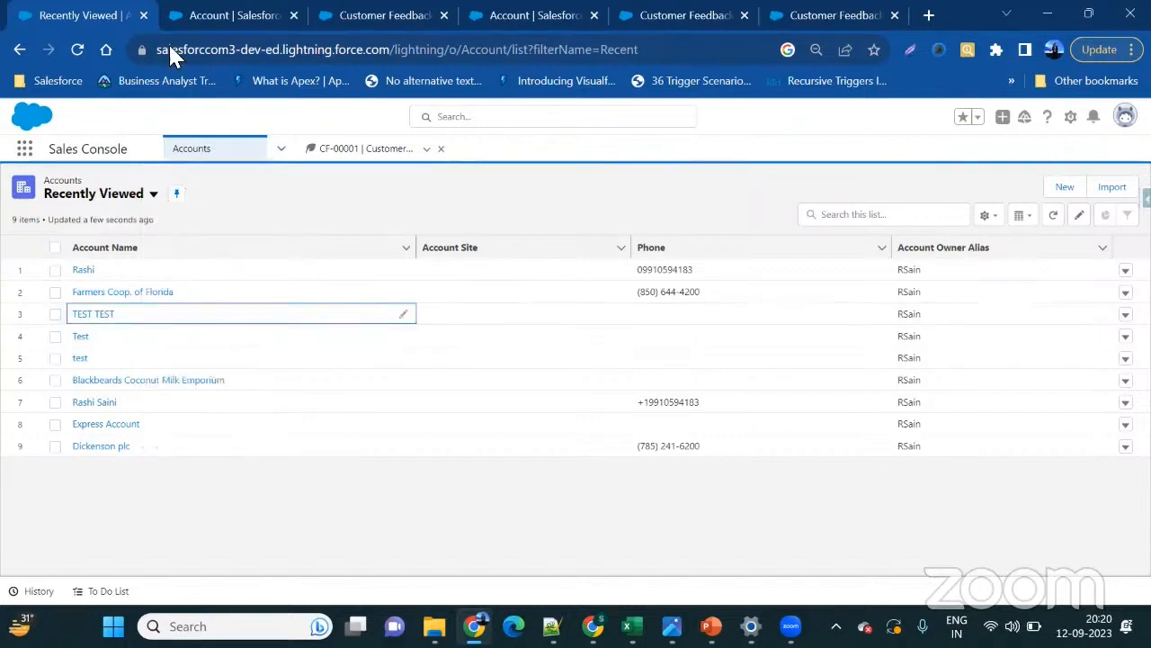
click(168, 17)
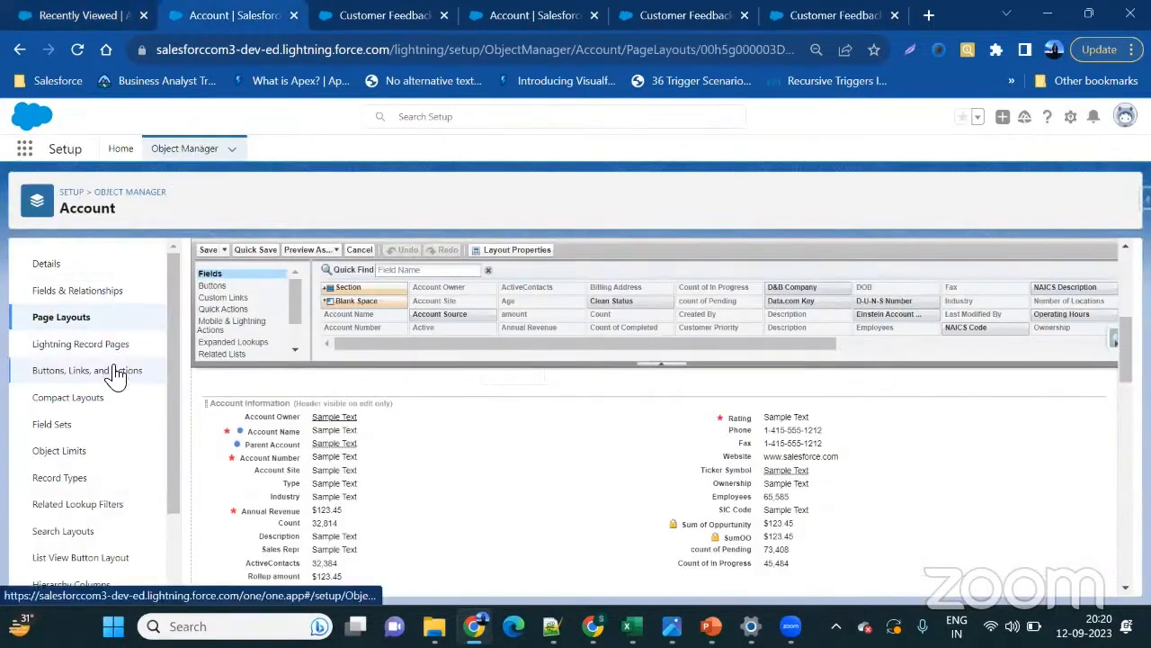
scroll(126, 387, down, 2)
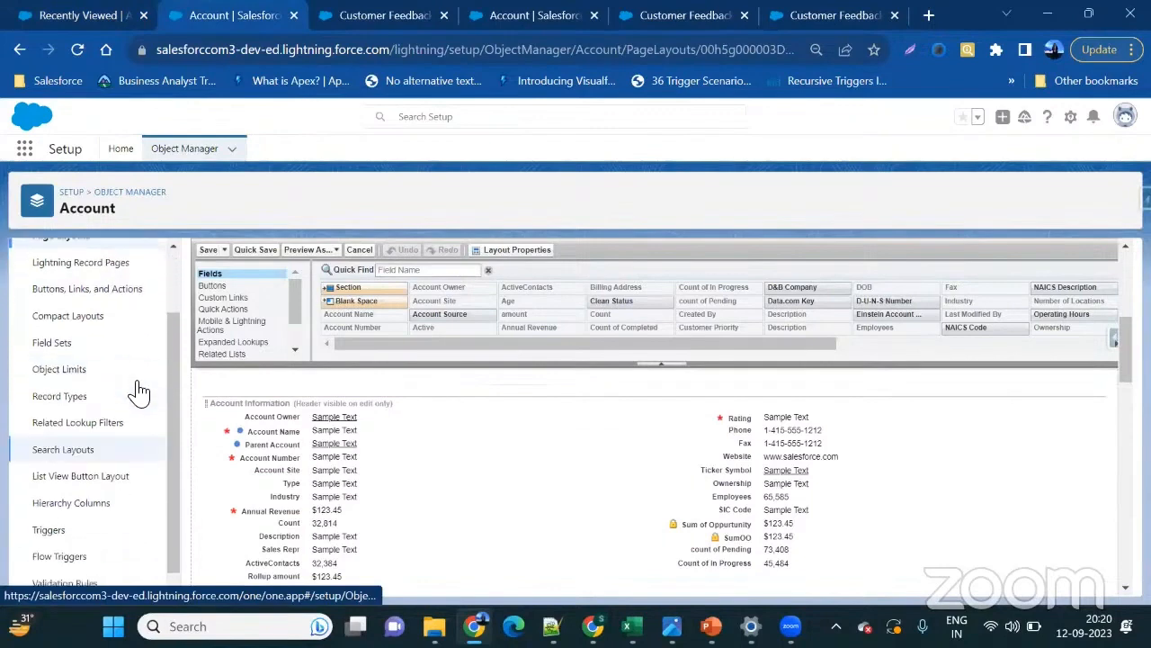
scroll(136, 390, up, 2)
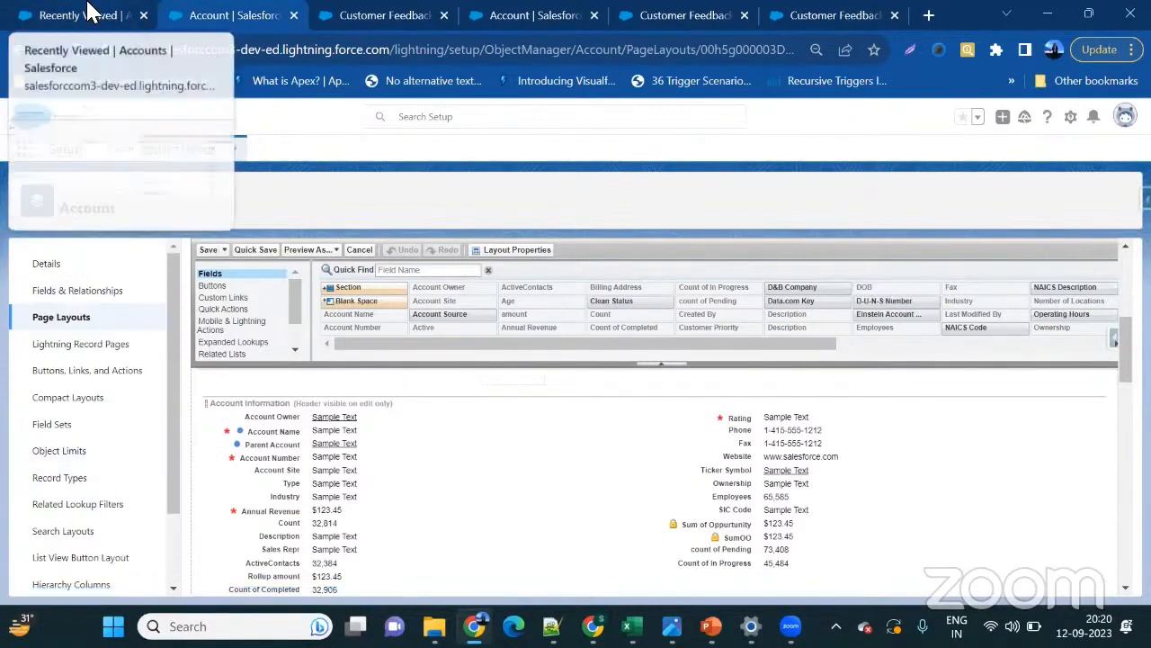
click(88, 13)
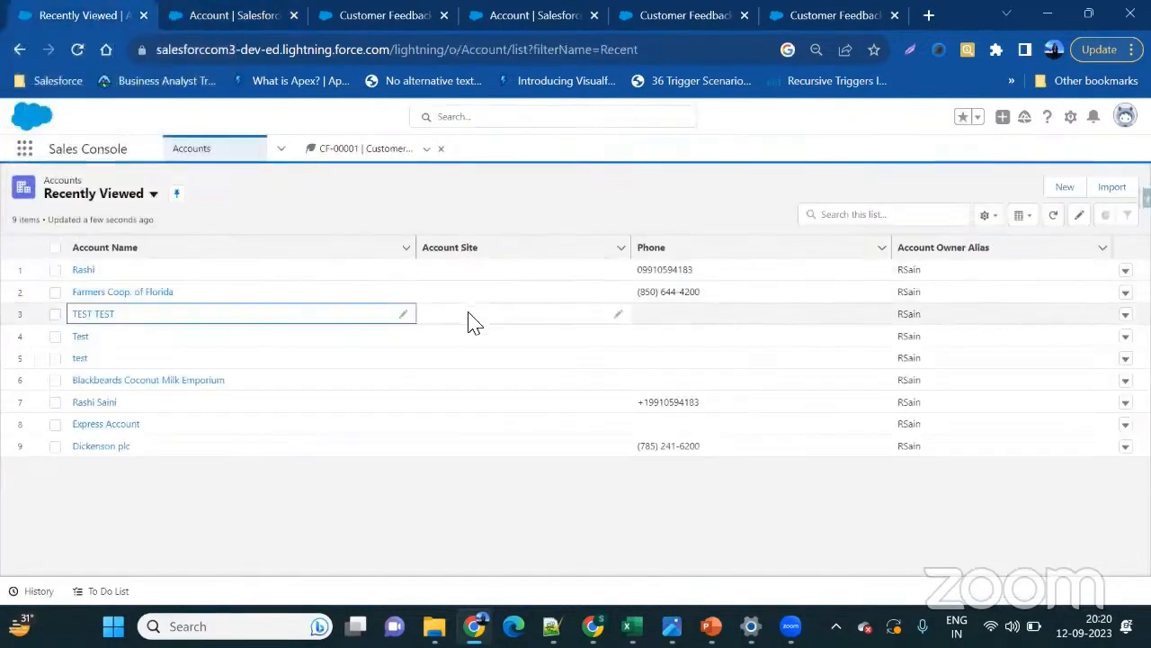